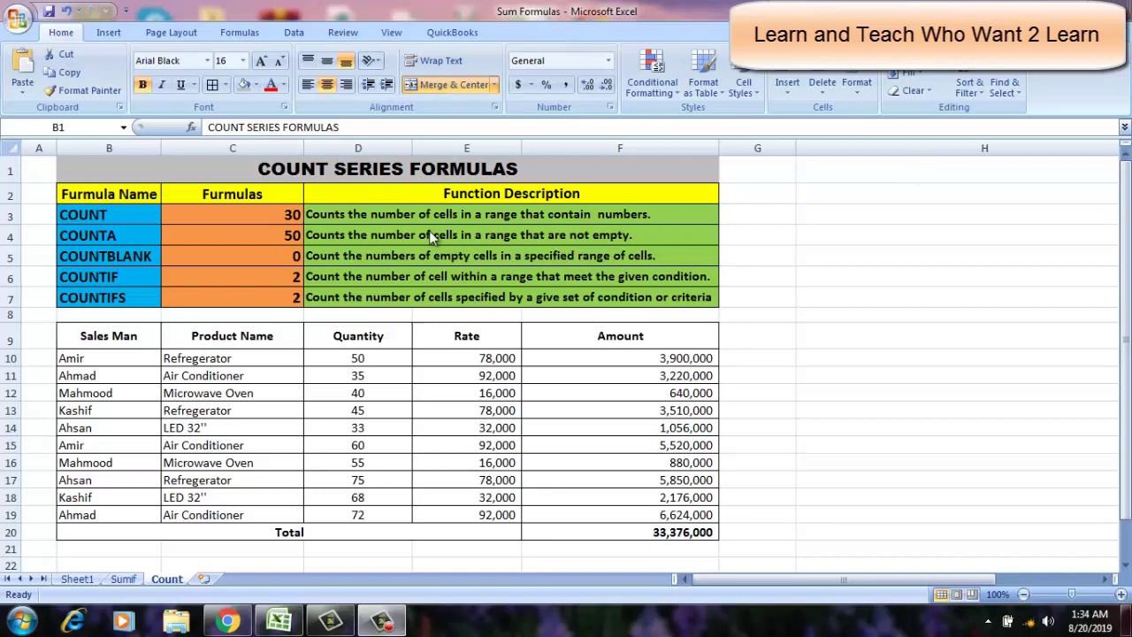
Step: Try typing =count in empty cell G3, then abandon the unfinished formula
left_click(763, 215)
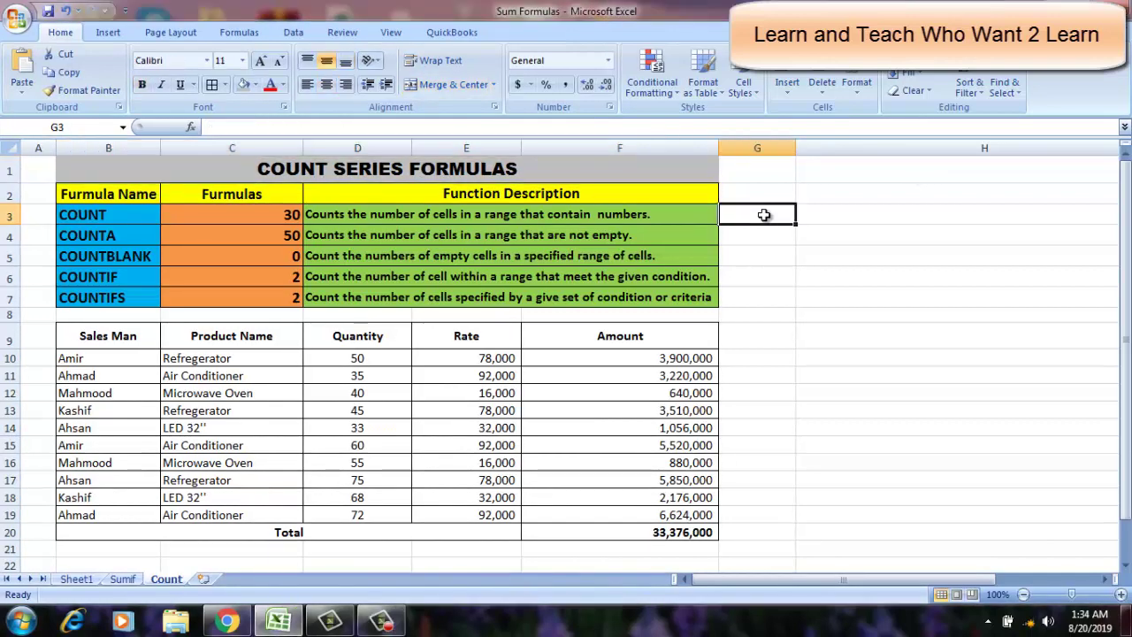
type("=")
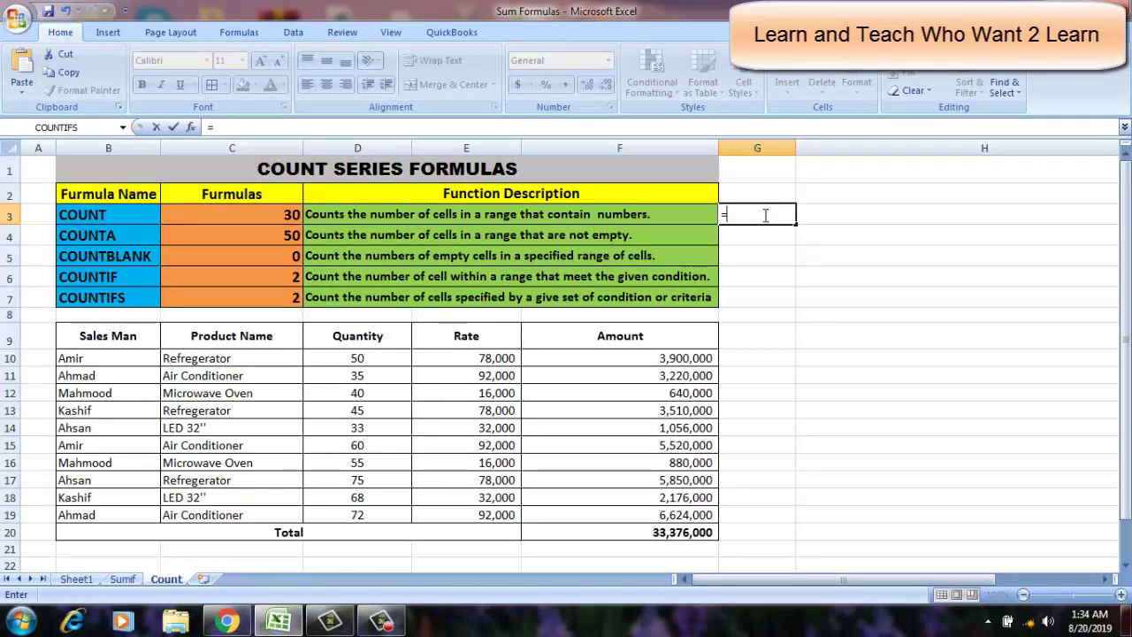
type("count")
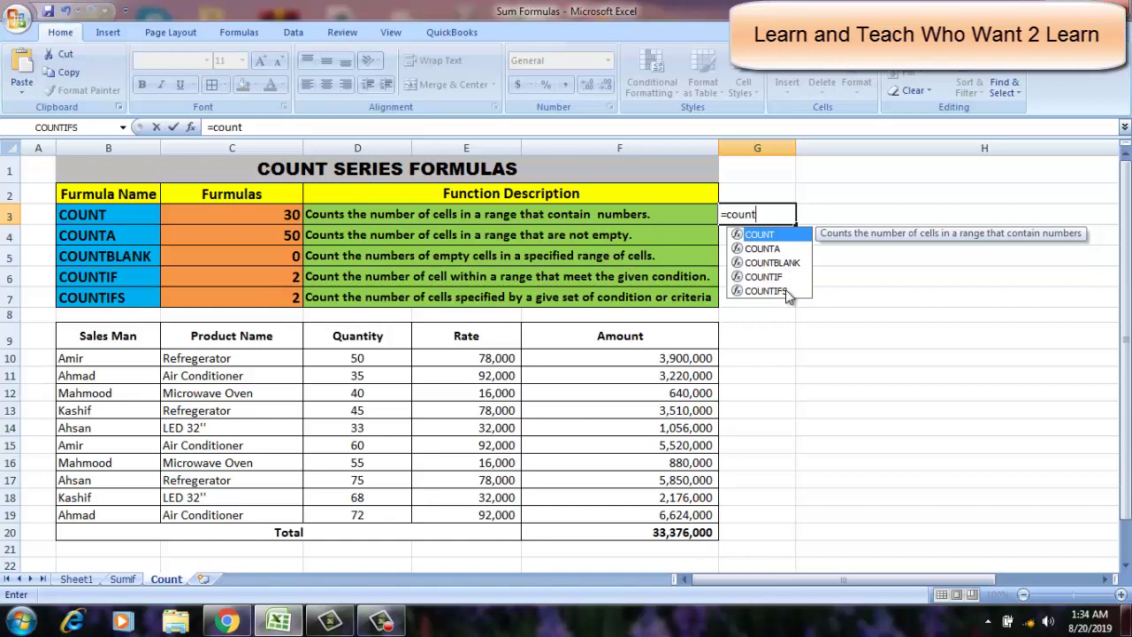
key("Escape")
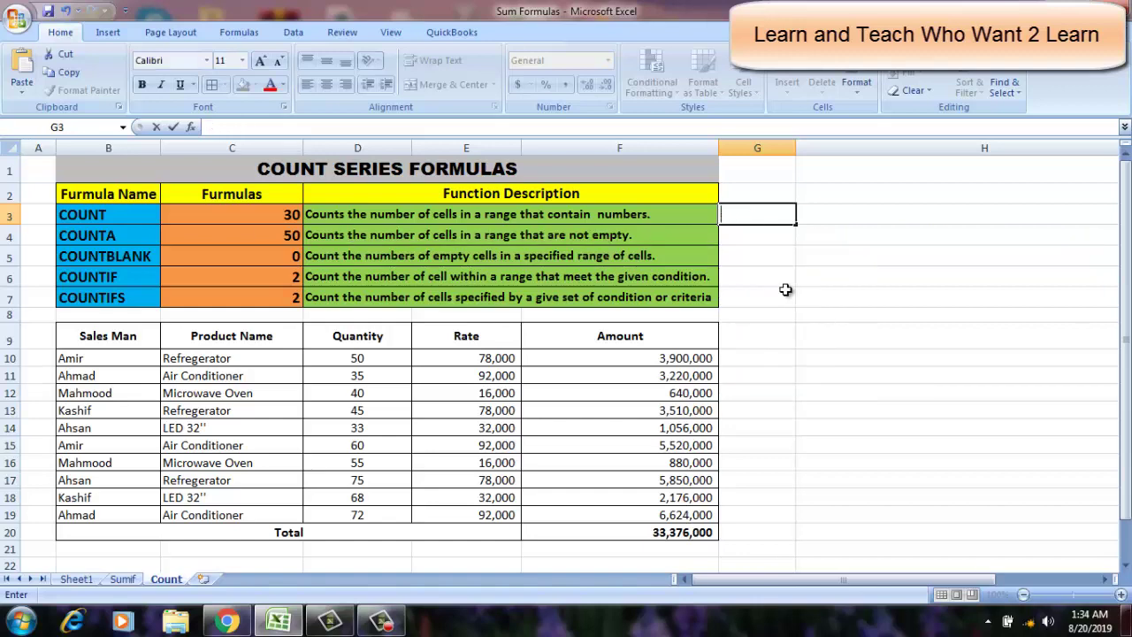
Step: Move back with the arrow keys to the Furmula Name heading in B2
key("Down")
key("Up")
key("Left")
key("Left")
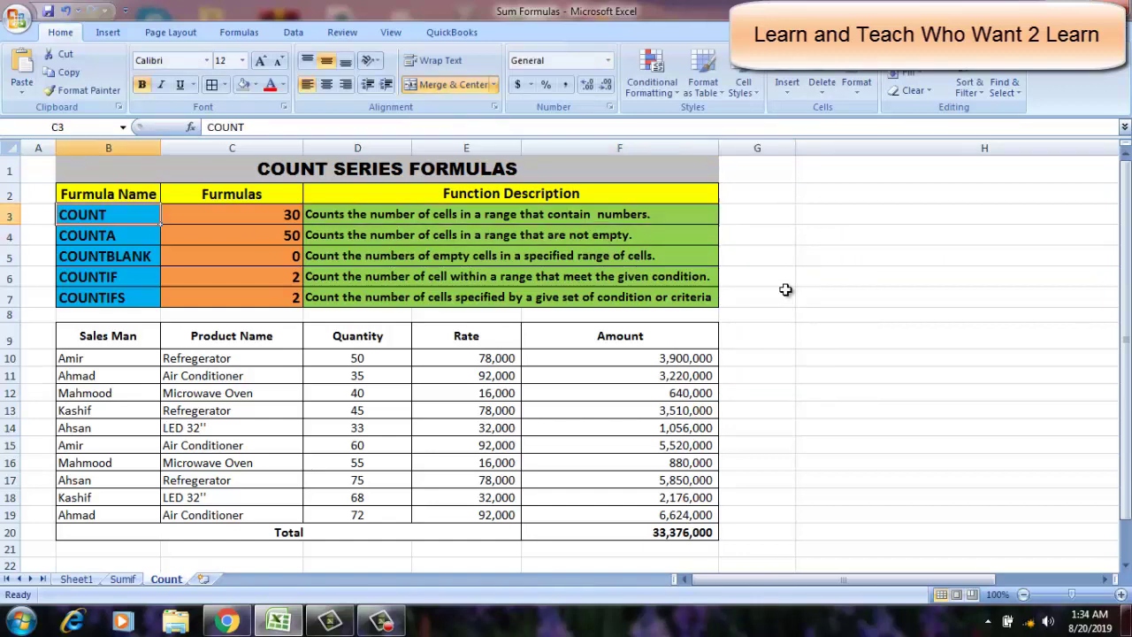
key("Left")
key("Left")
key("Up")
key("Right")
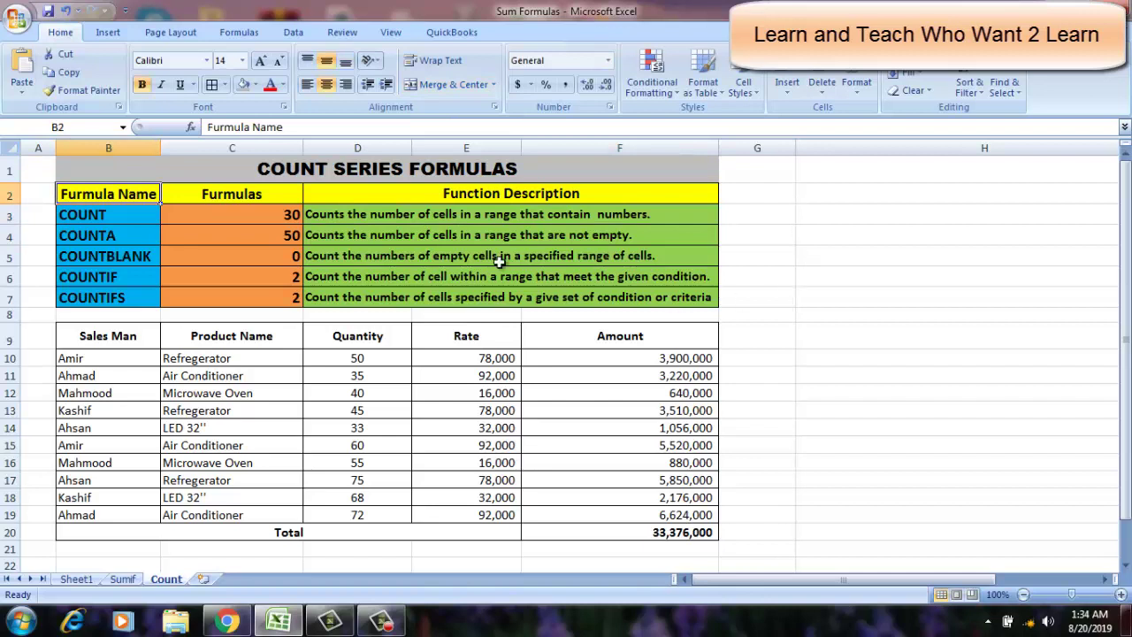
Step: Point out the COUNT, COUNTA, COUNTBLANK, COUNTIF and COUNTIFS names and the C3 result
left_click(98, 211)
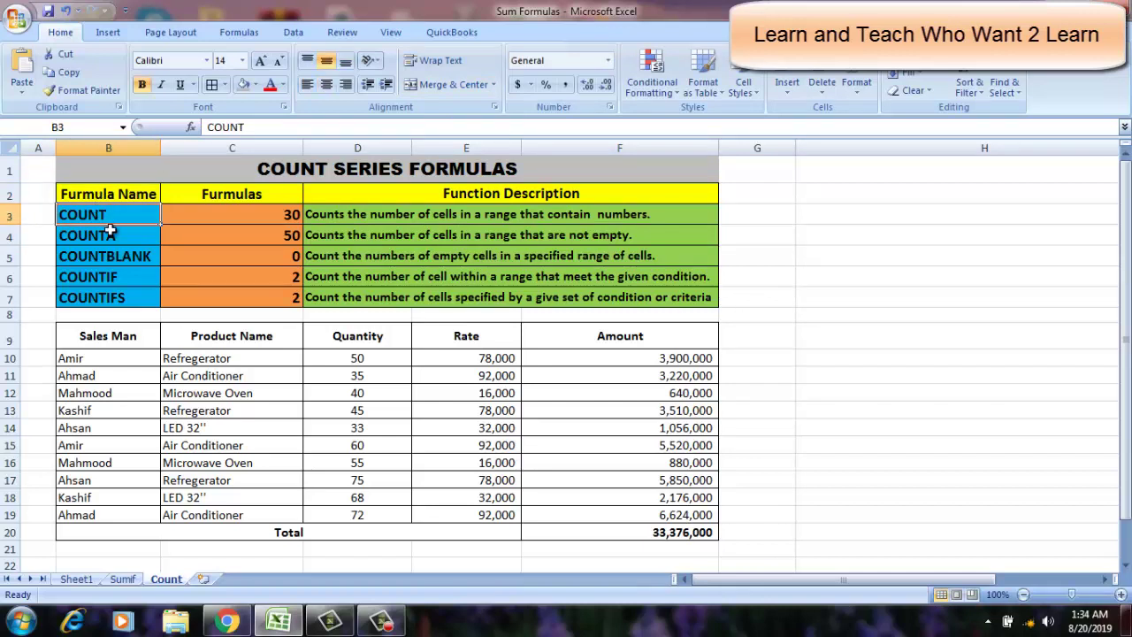
left_click(111, 235)
left_click(110, 257)
left_click(107, 281)
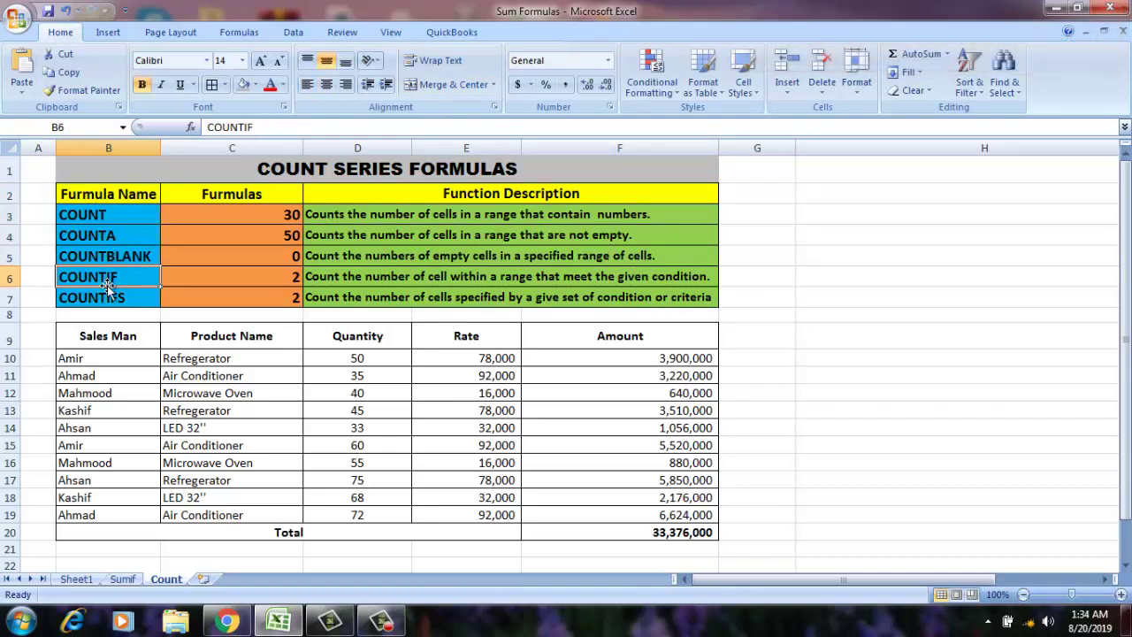
left_click(112, 297)
left_click(183, 197)
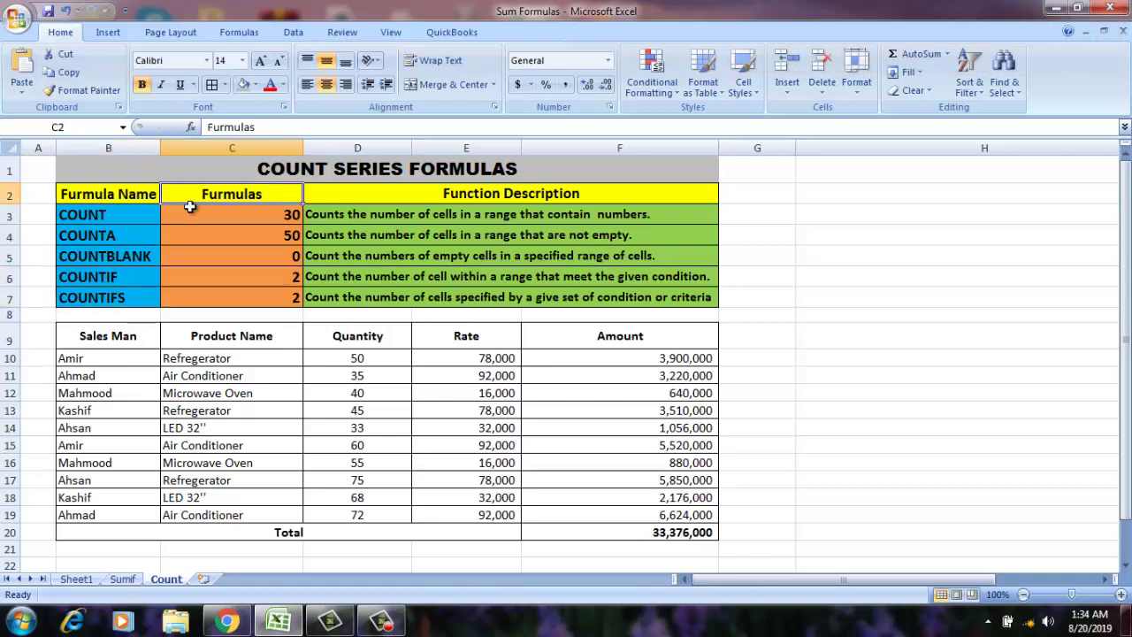
left_click(191, 208)
Step: Look over data-table entries and the Function Description heading, leaving the heading unchanged
left_click(133, 410)
left_click(190, 411)
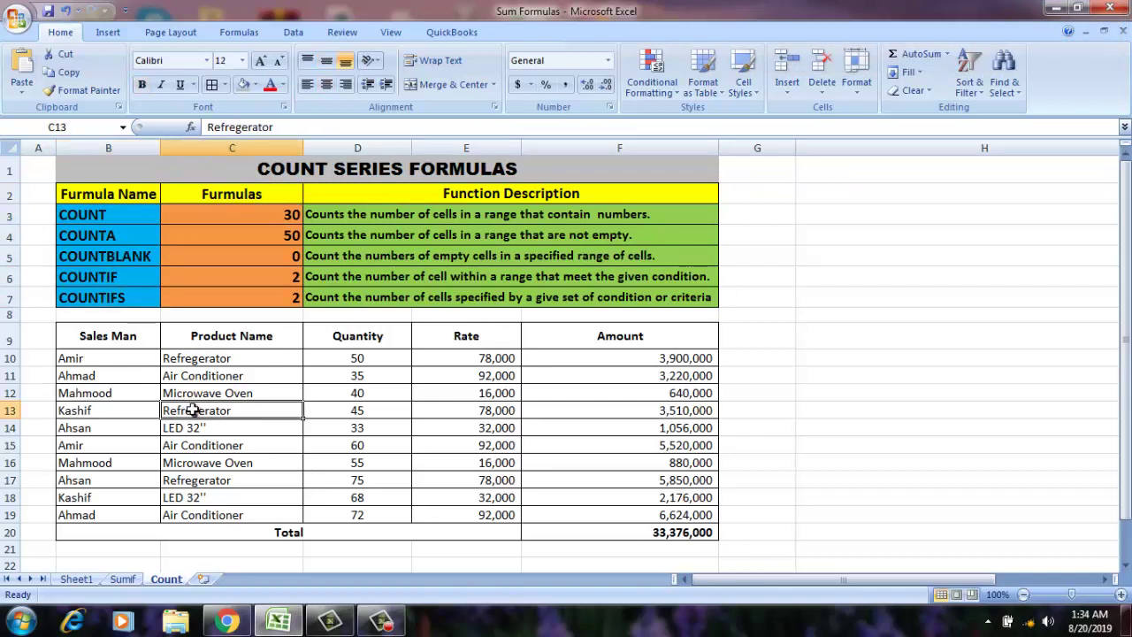
left_click(350, 200)
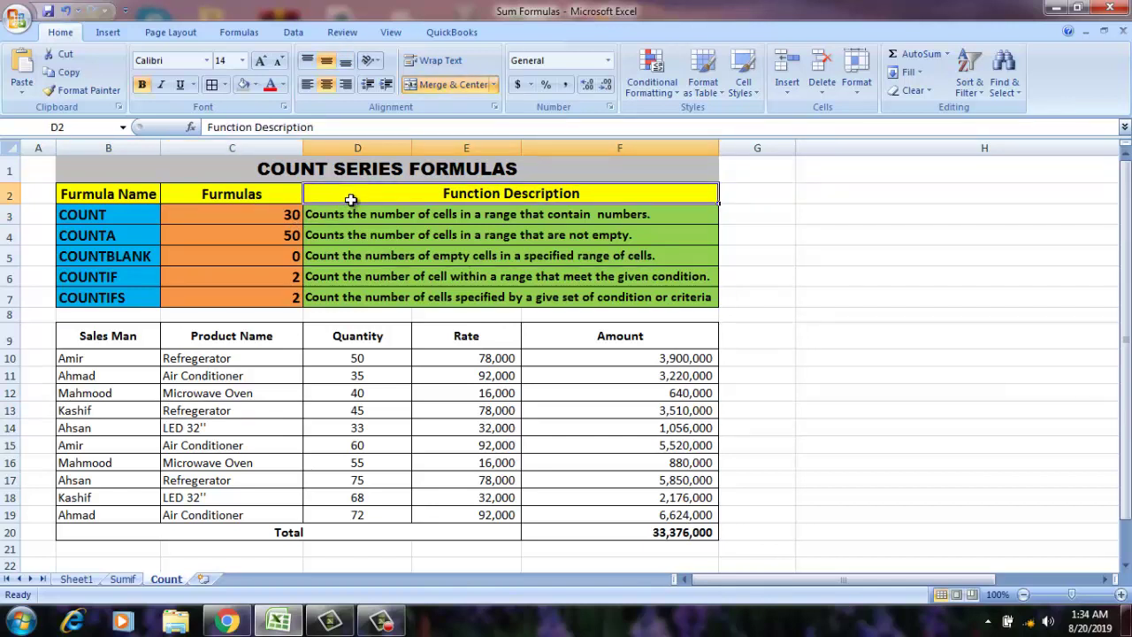
double_click(406, 193)
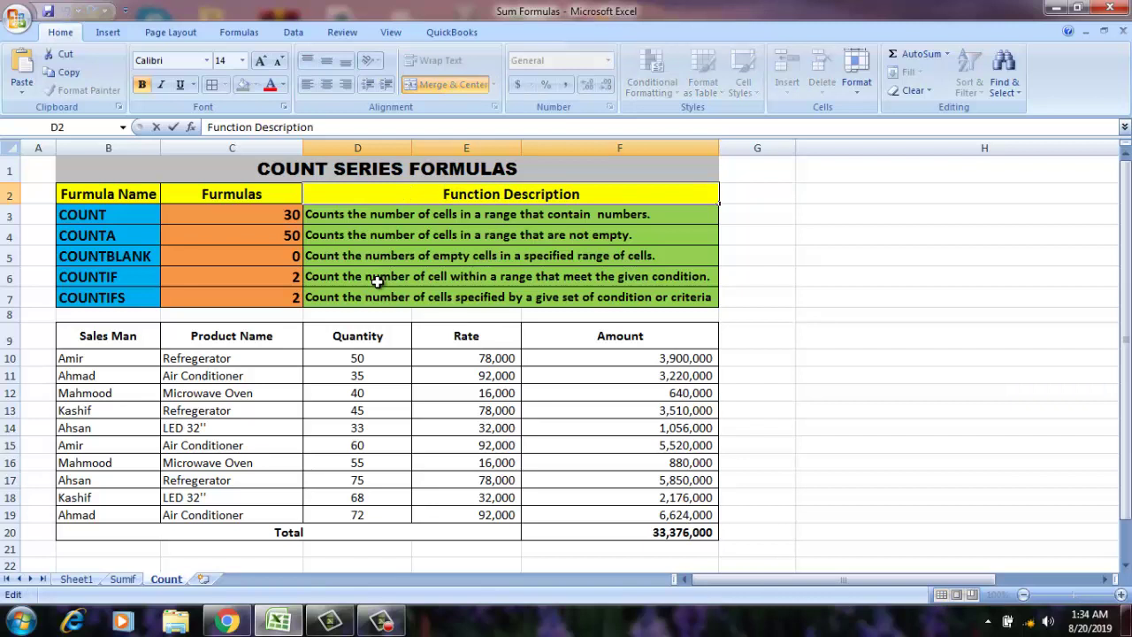
key("Return")
key("Left")
key("Left")
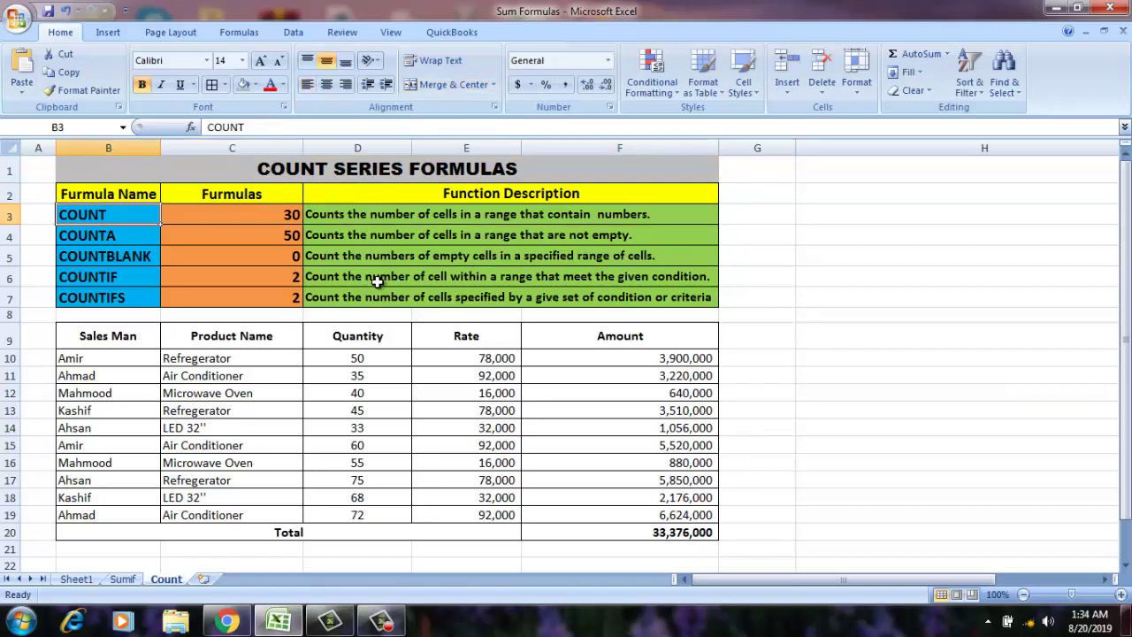
key("Right")
key("Right")
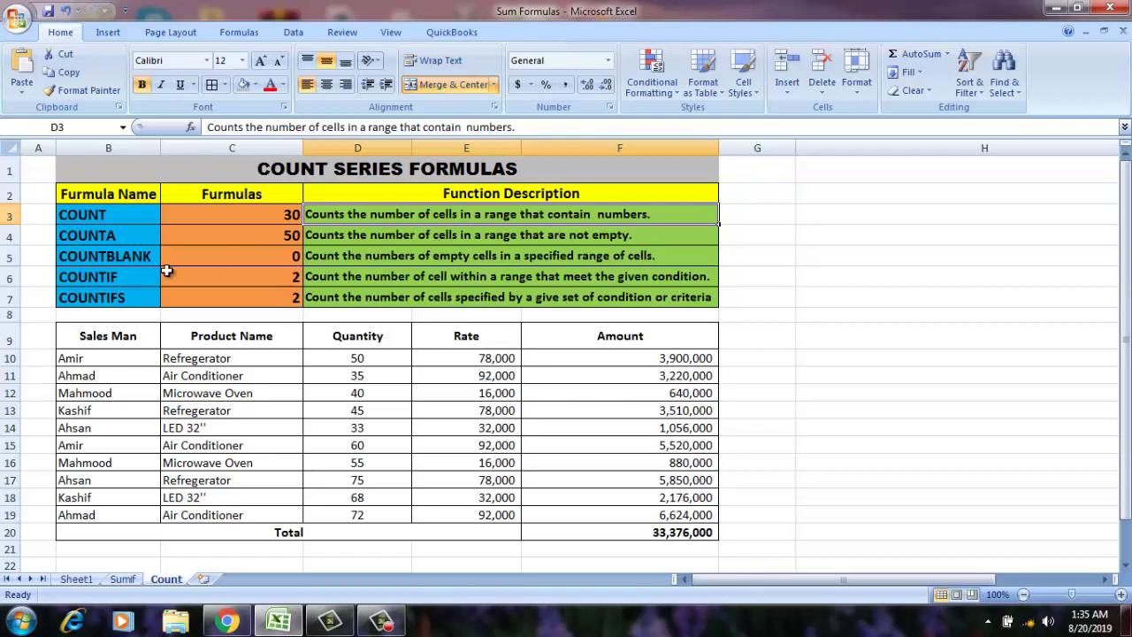
Step: Clear C3 and insert a fresh COUNT function found by searching 'count'
left_click(203, 215)
key("Delete")
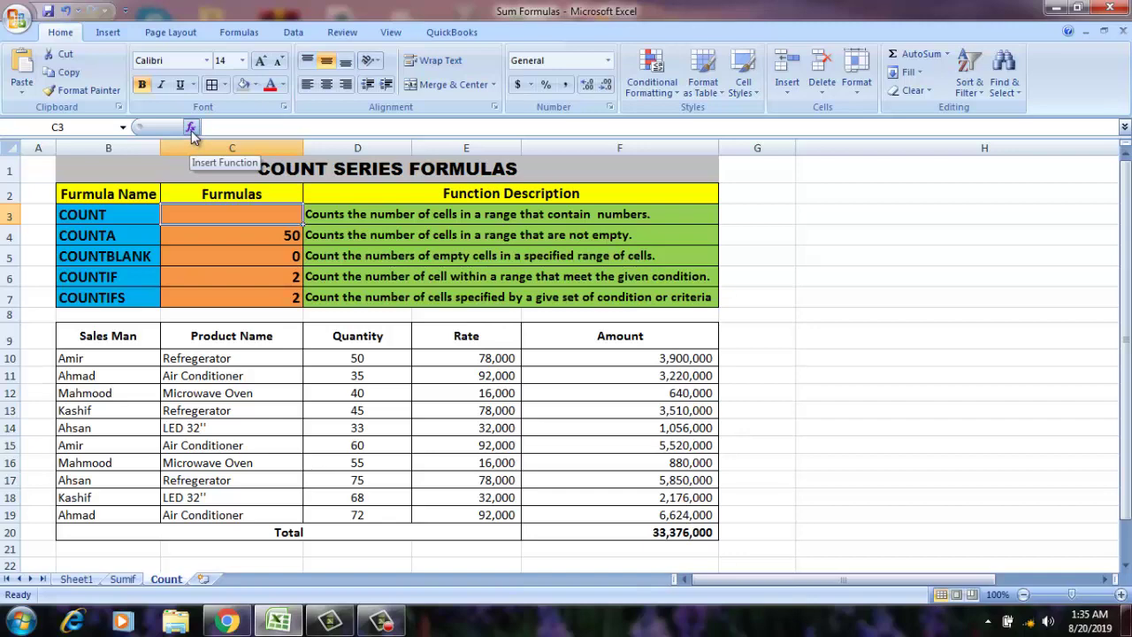
left_click(191, 127)
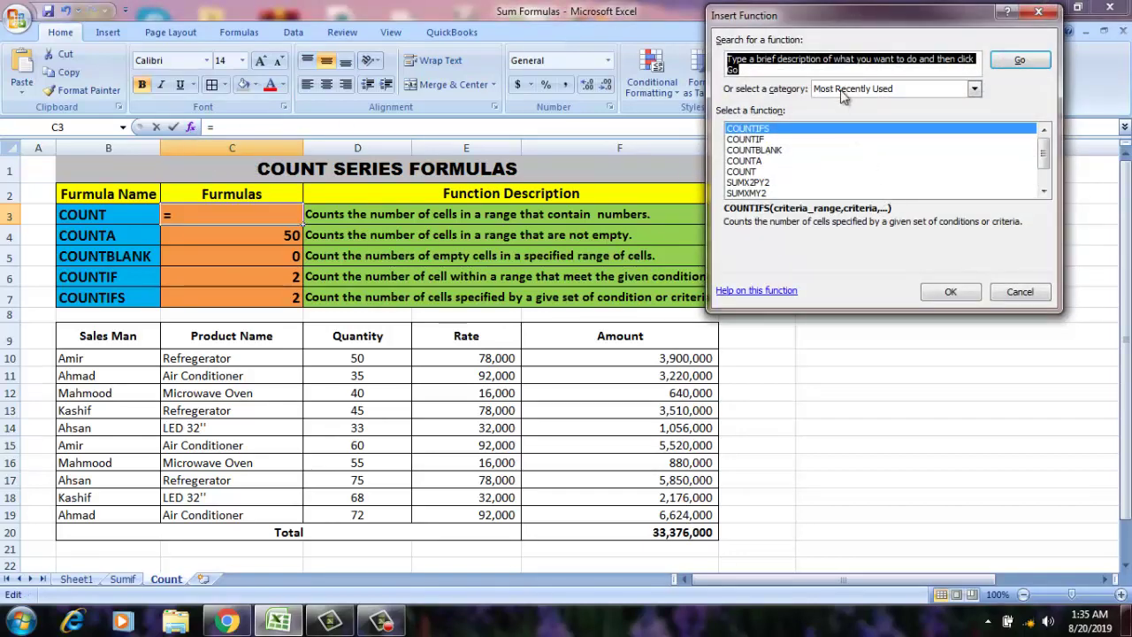
type("co")
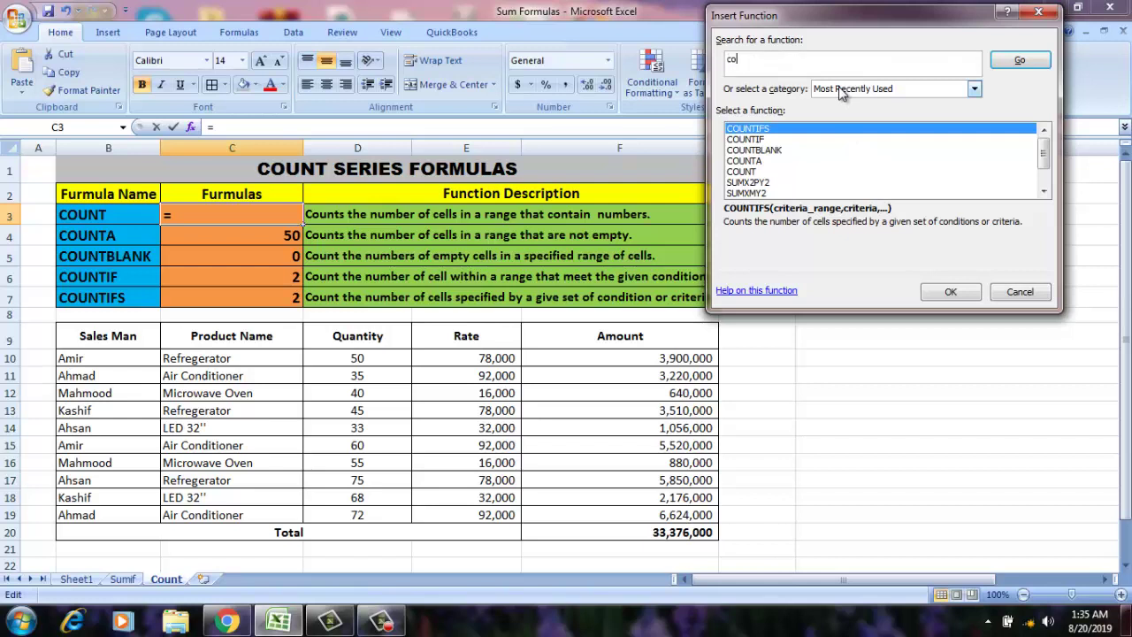
type("unt")
key("Return")
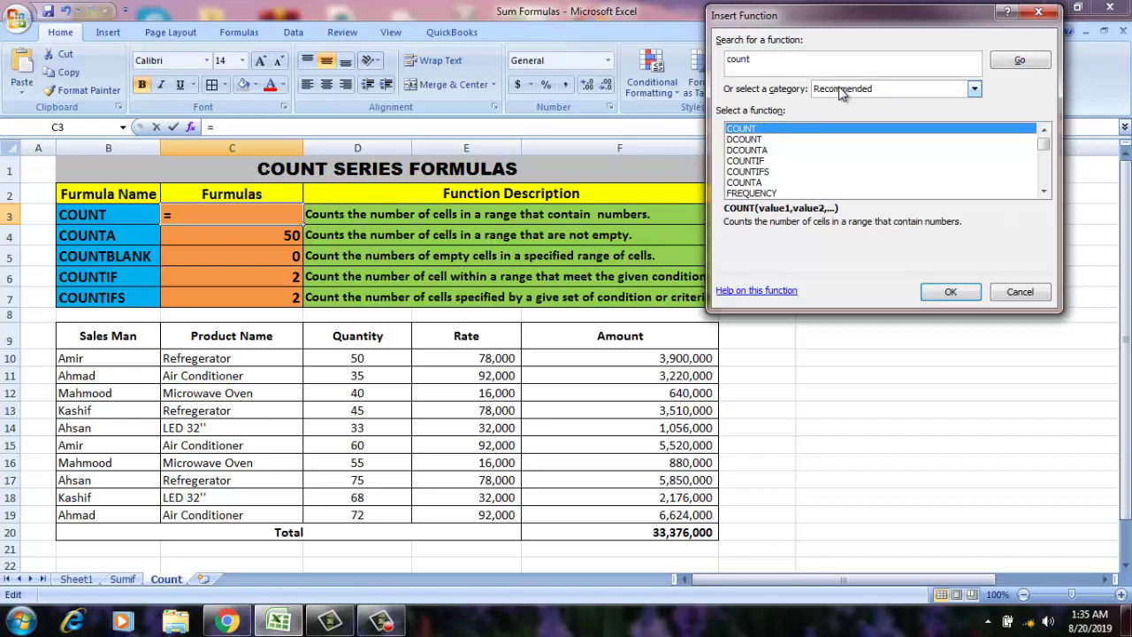
double_click(740, 130)
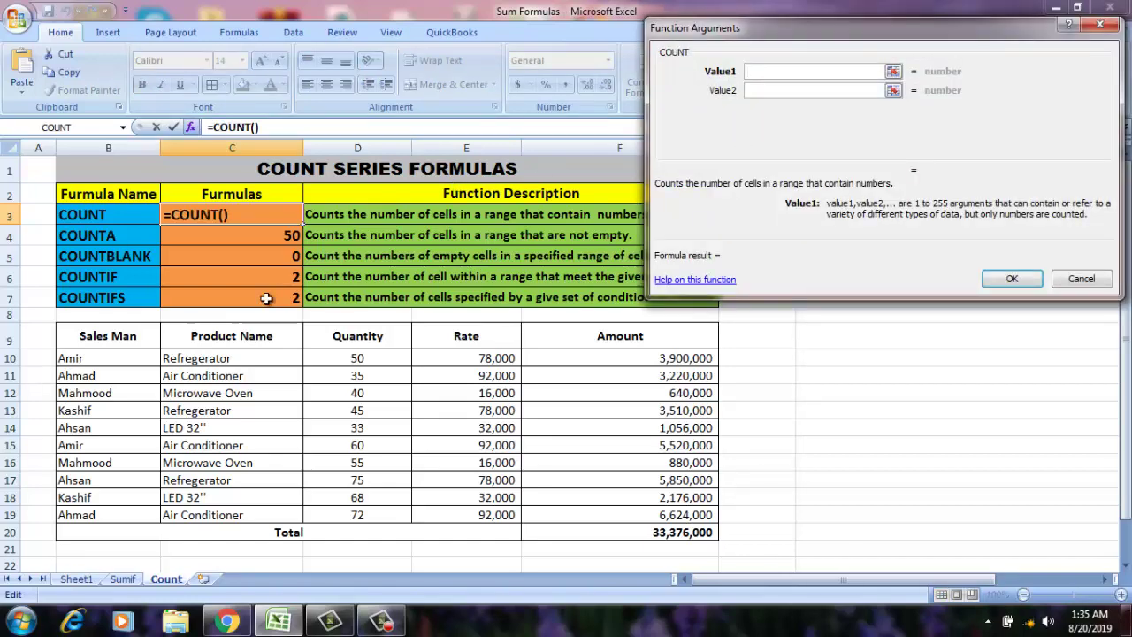
Step: Set COUNT's Value1 to B10:F19 and confirm, so C3 returns 30
left_click(128, 357)
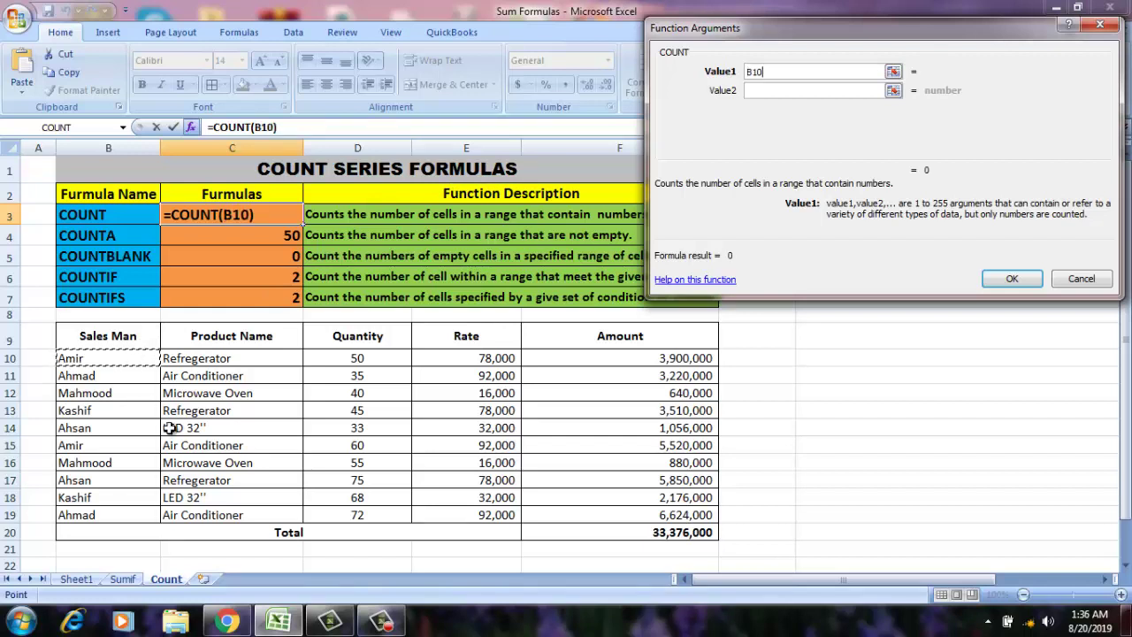
key("shift+Right")
key("shift+Right")
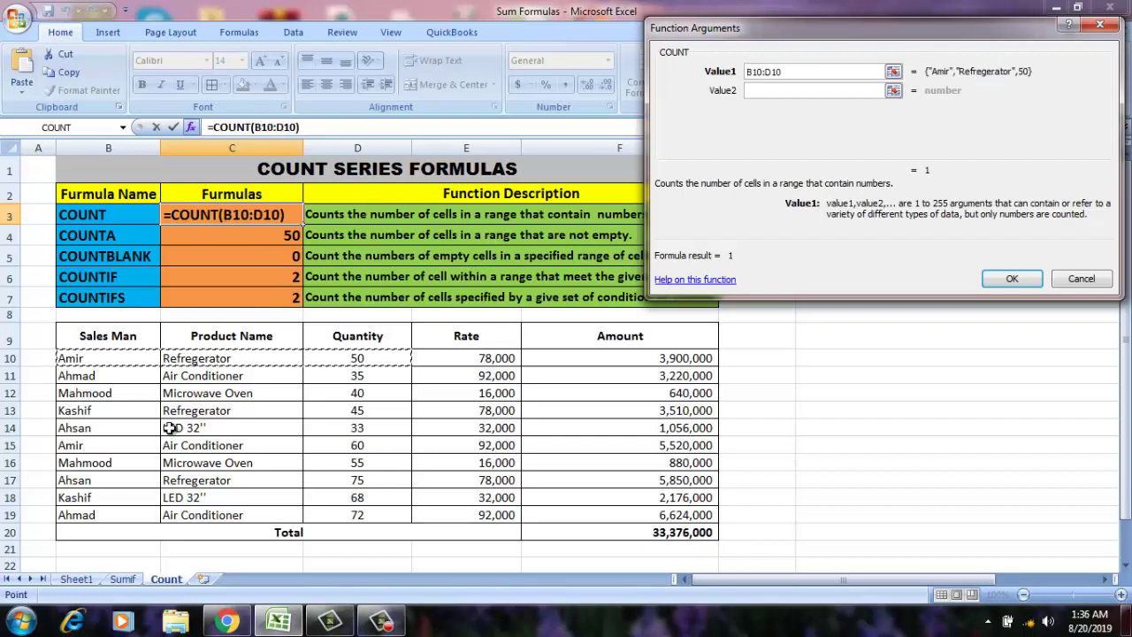
key("shift+Right")
key("shift+Right")
key("shift+Down")
key("shift+Down")
key("shift+Down")
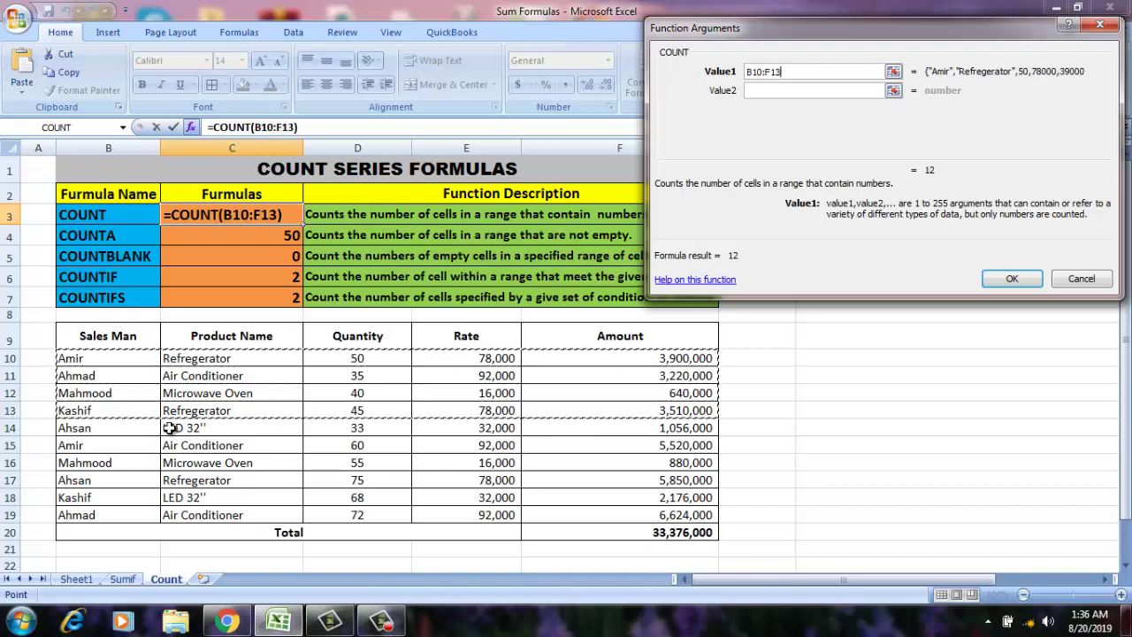
key("shift+Down")
key("shift+Down")
key("shift+Down")
key("shift+Down")
key("shift+Down")
key("shift+Down")
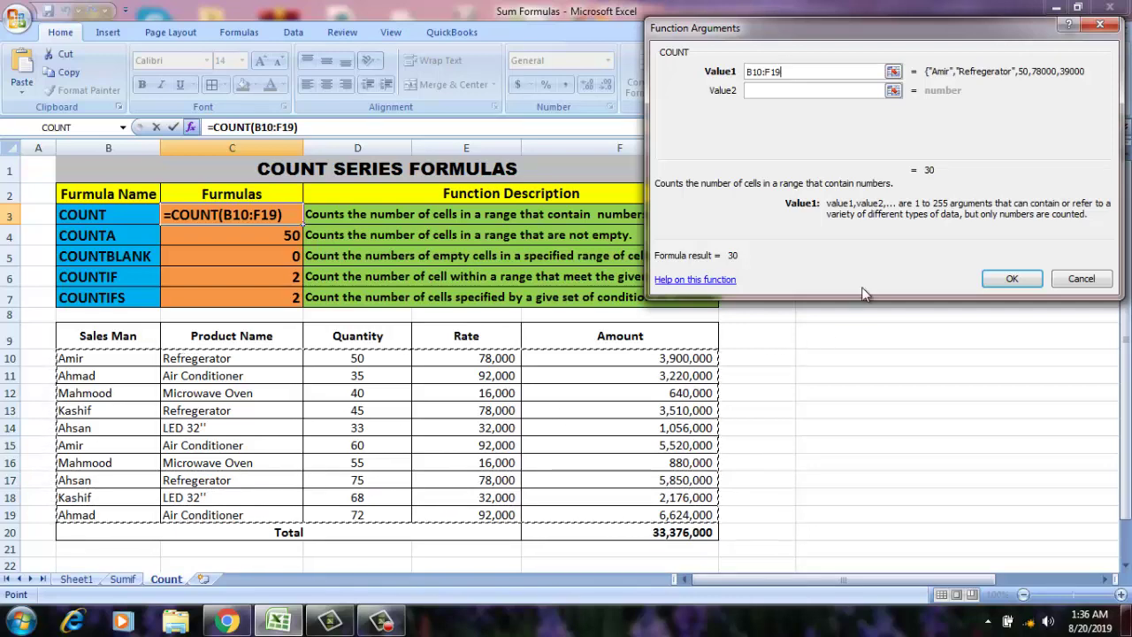
left_click(1008, 279)
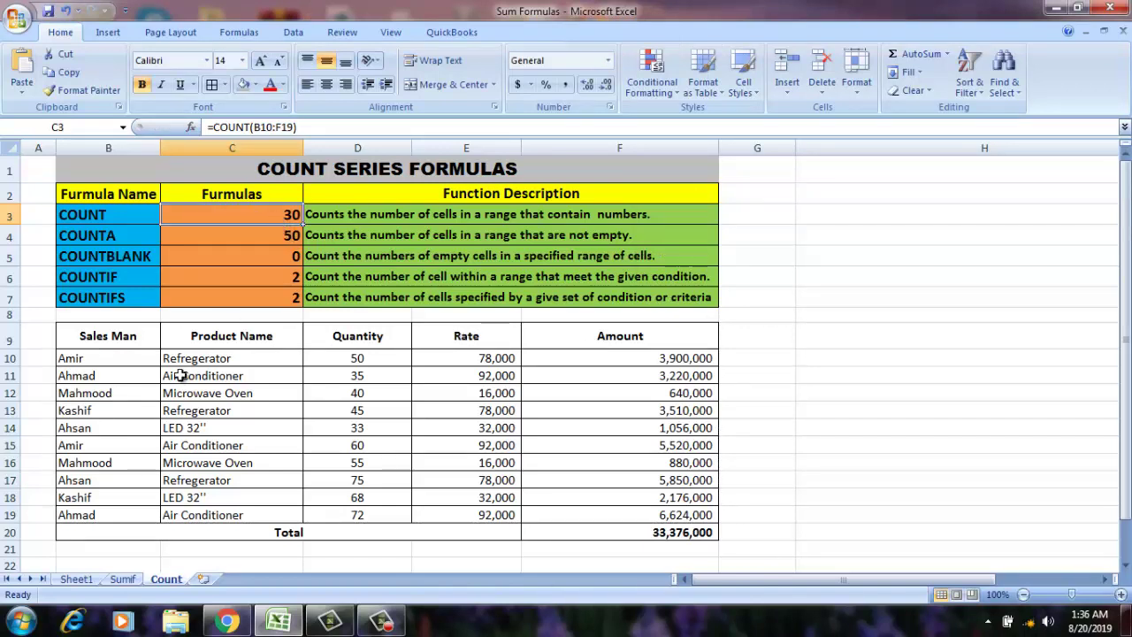
left_click(103, 365)
key("shift+Down")
key("shift+Down")
key("shift+Down")
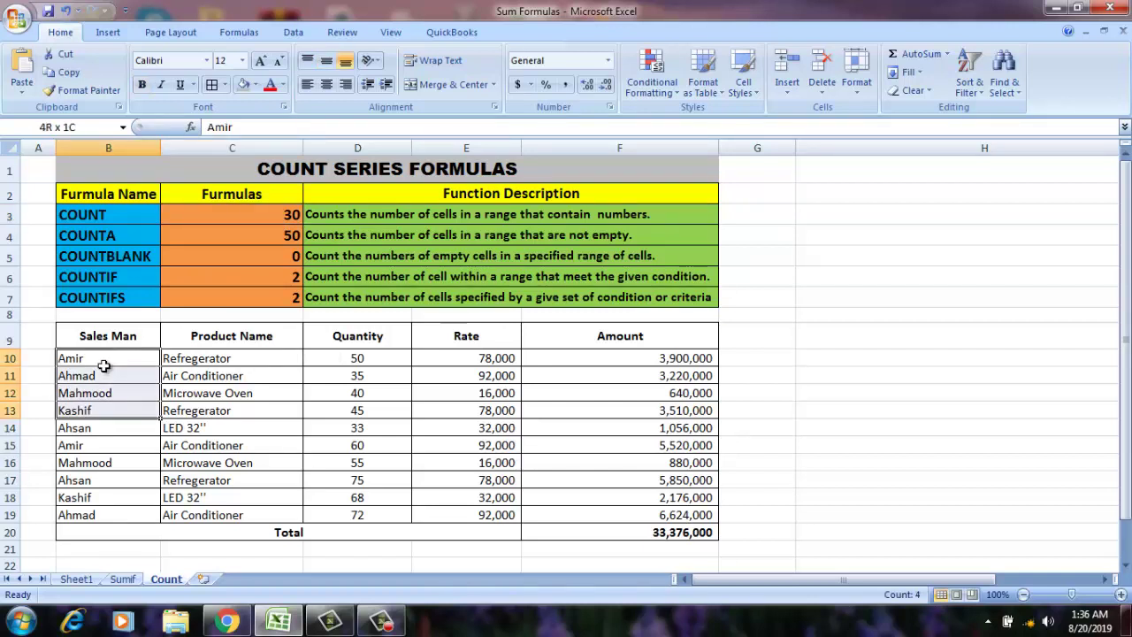
key("shift+Down")
key("shift+Down")
key("shift+Down")
key("shift+Down")
key("shift+Down")
key("shift+Down")
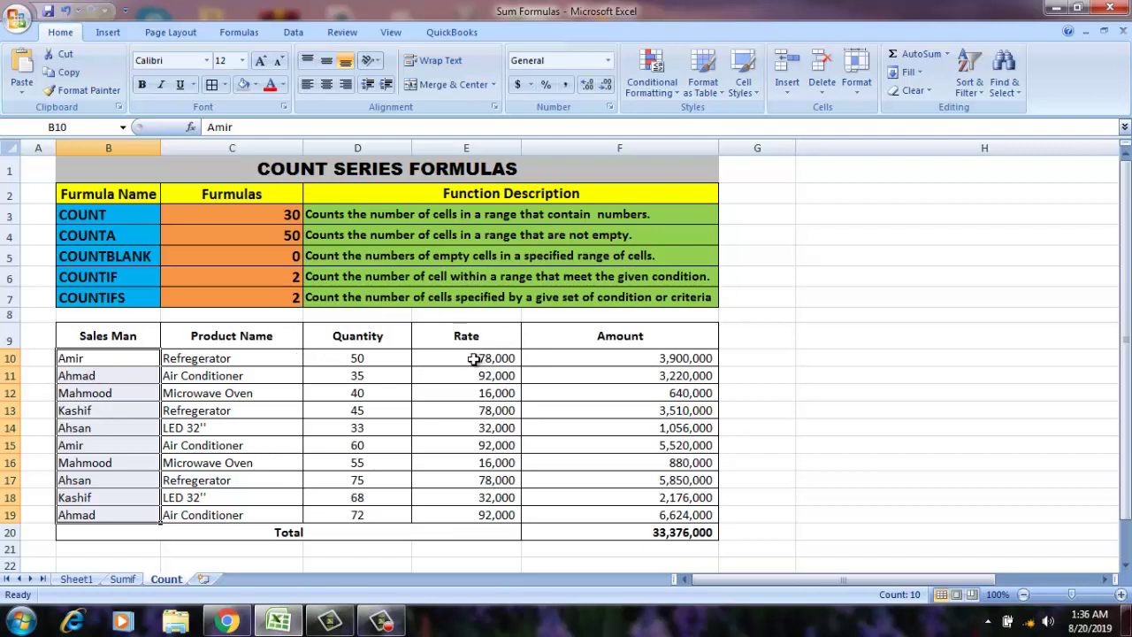
left_click(648, 364)
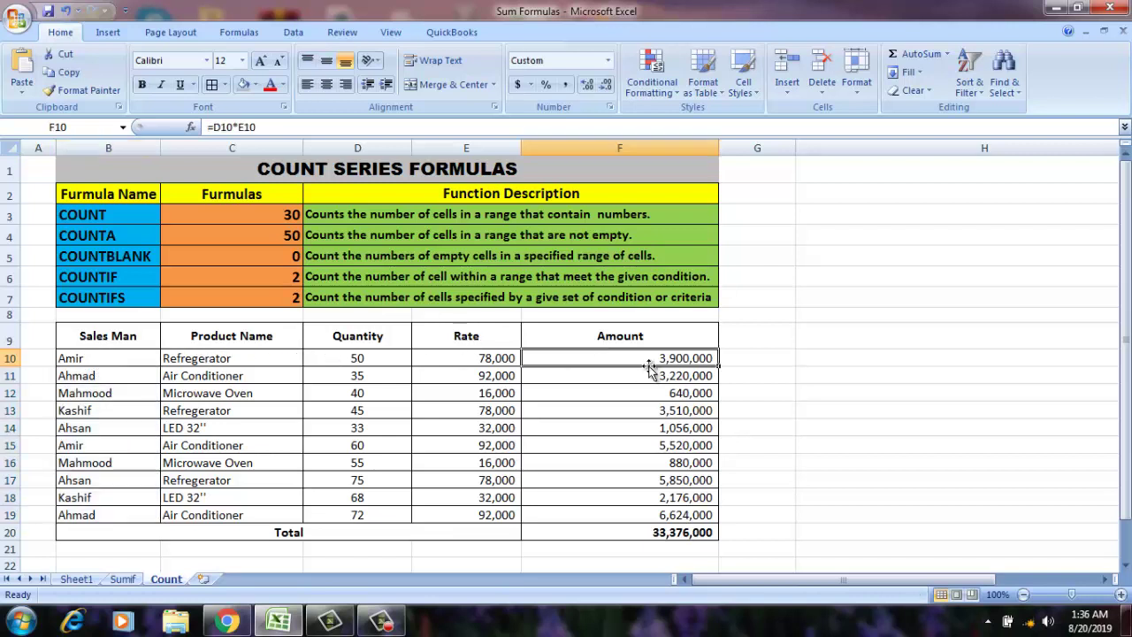
key("Left")
key("Left")
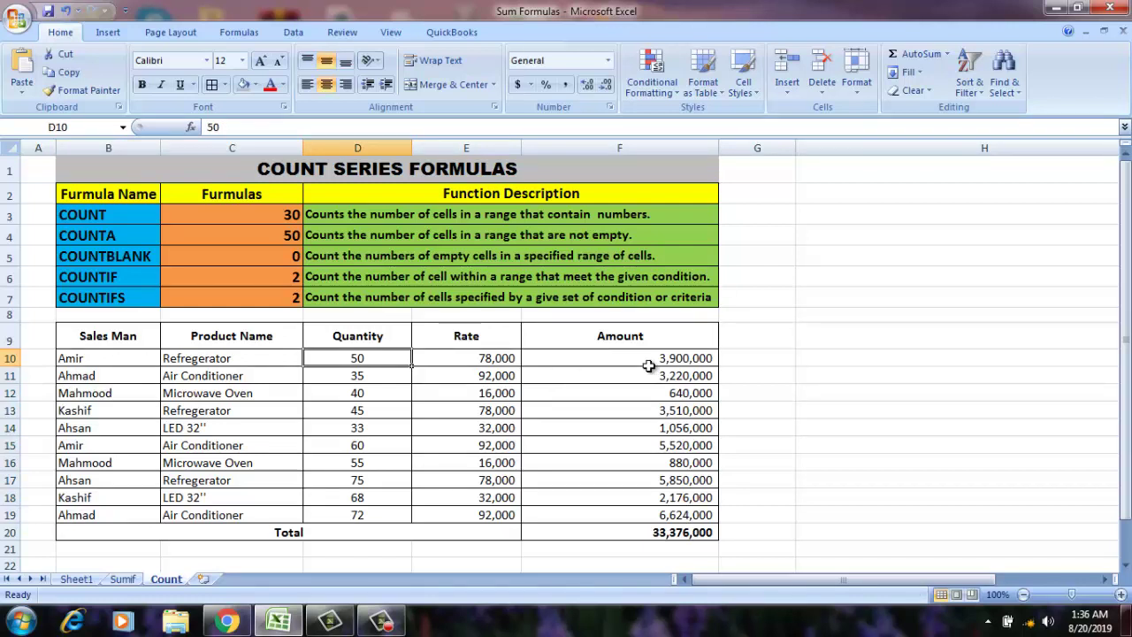
key("Left")
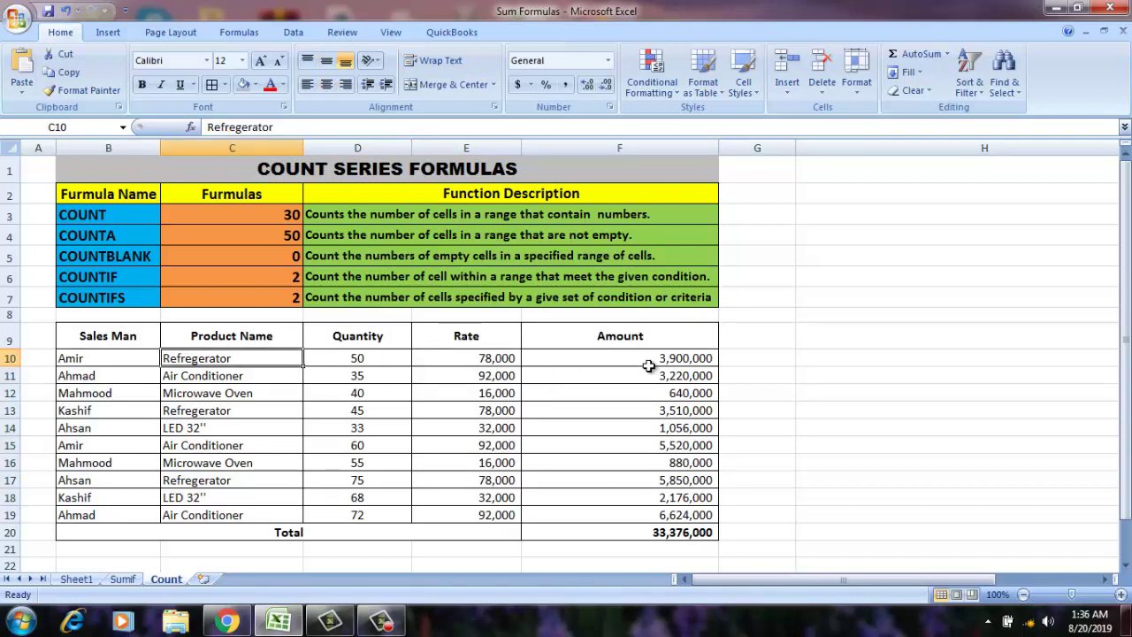
key("Left")
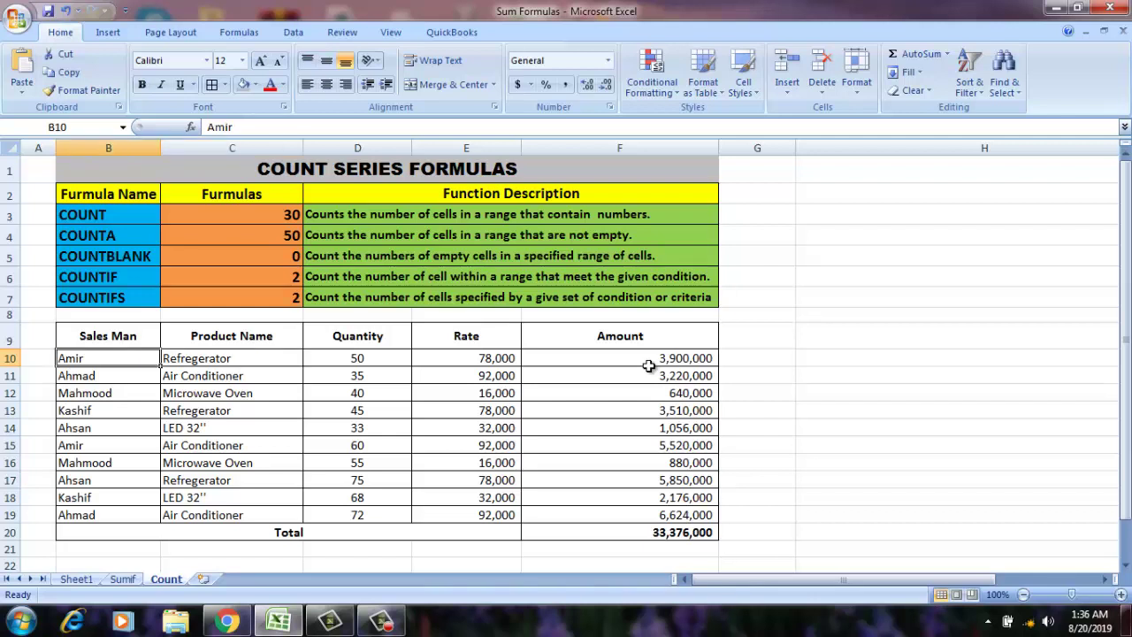
key("Down")
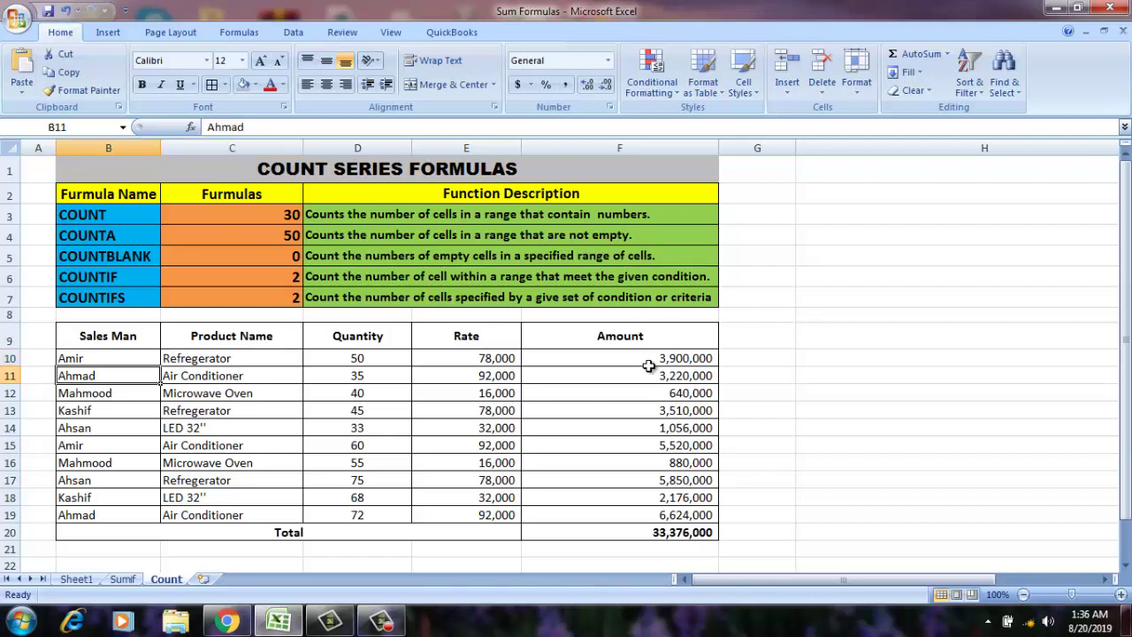
key("Right")
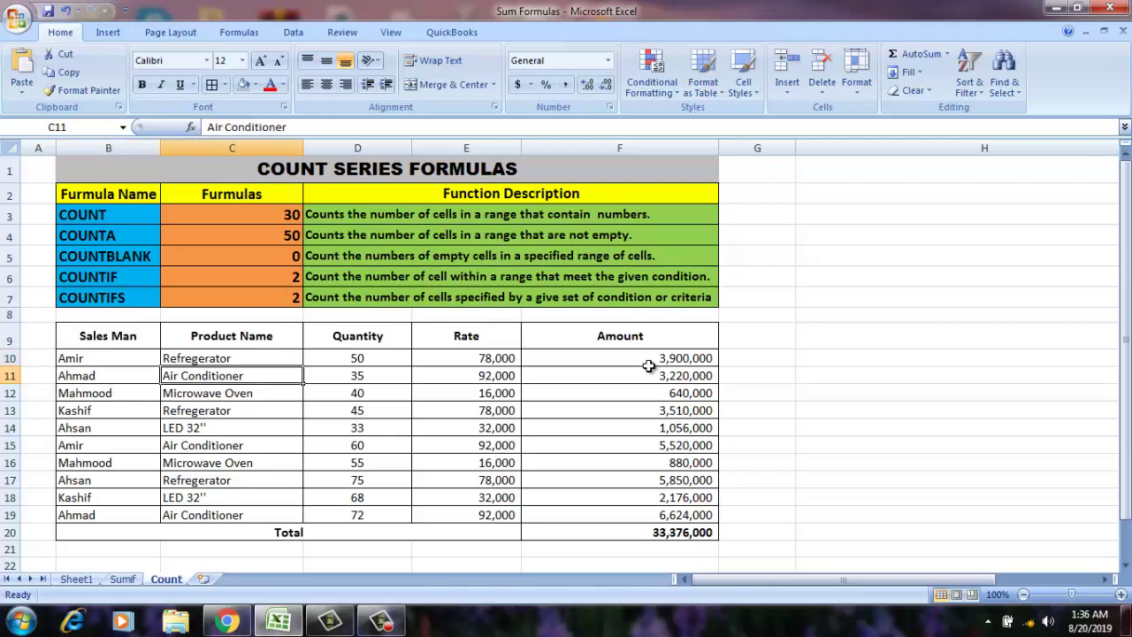
key("Right")
key("Up")
key("Up")
key("Up")
key("Up")
key("Up")
key("Up")
key("Up")
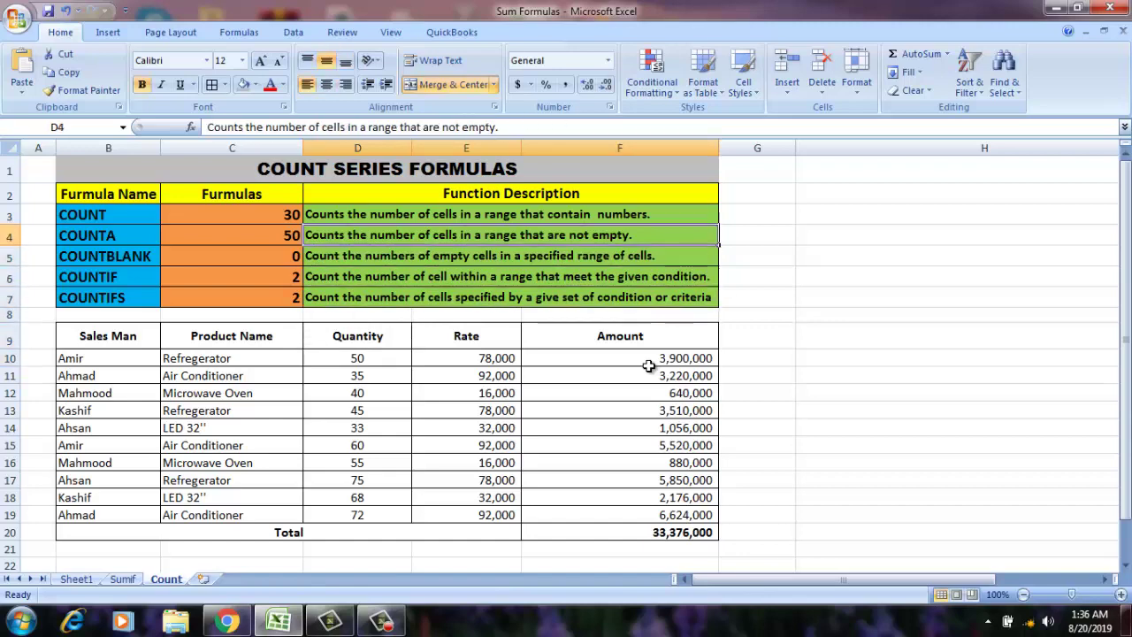
key("Up")
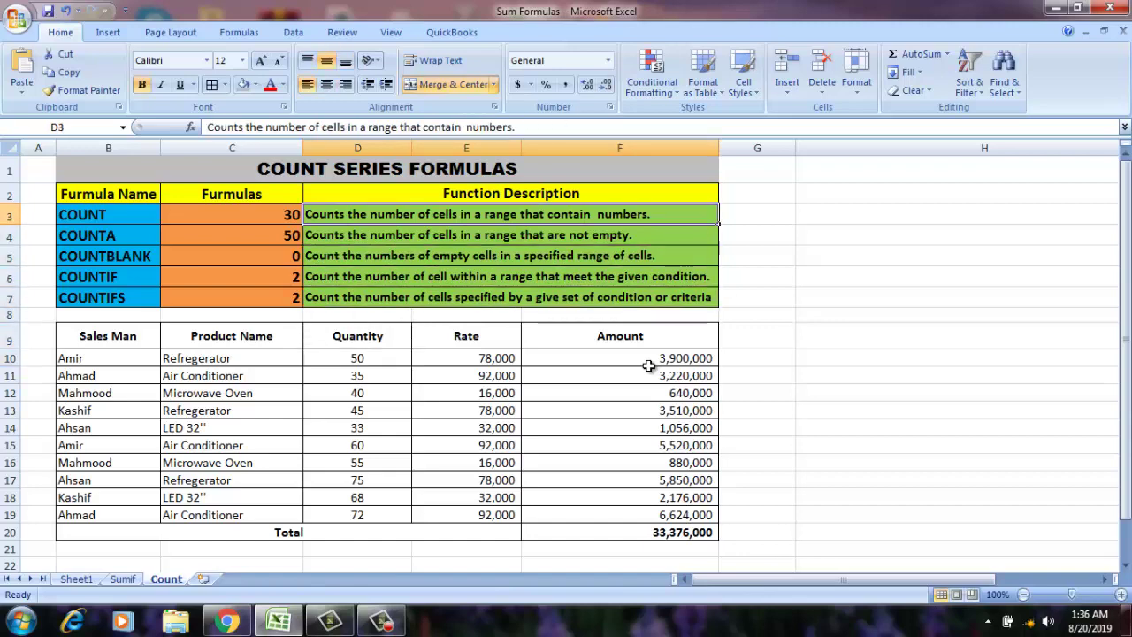
key("Down")
key("Down")
key("Down")
key("Down")
key("Down")
key("Down")
key("Down")
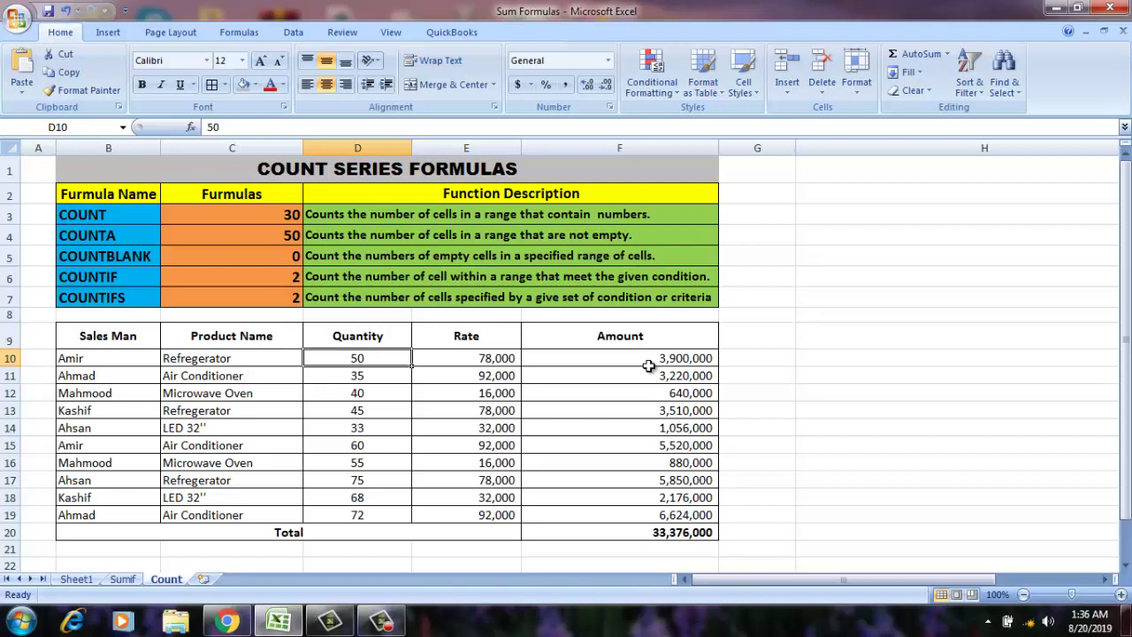
key("shift+Down")
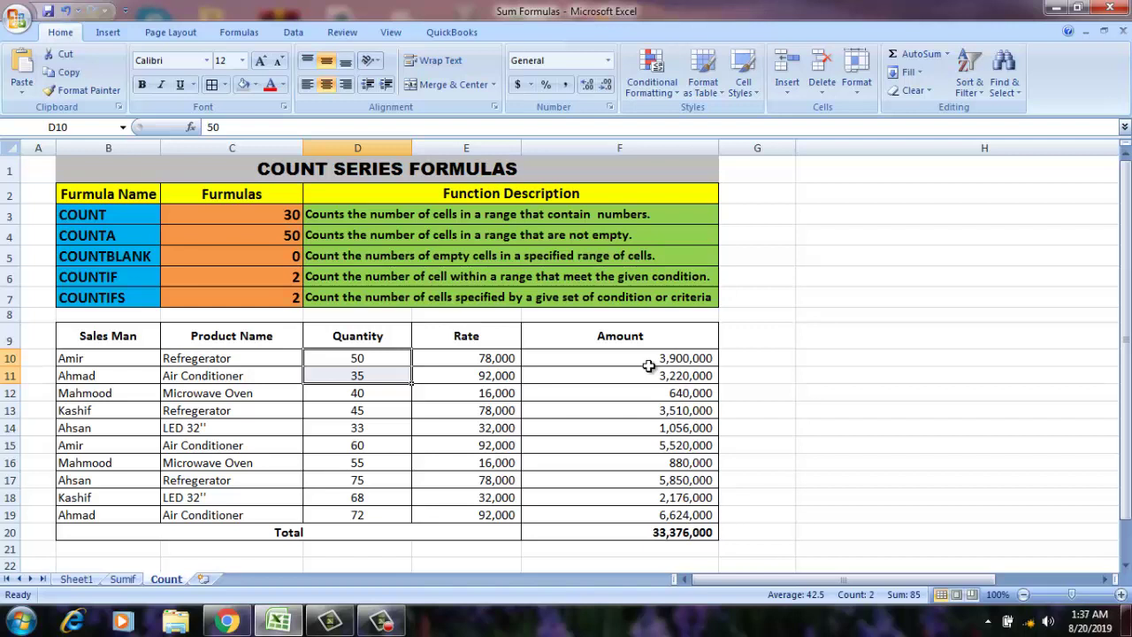
key("Delete")
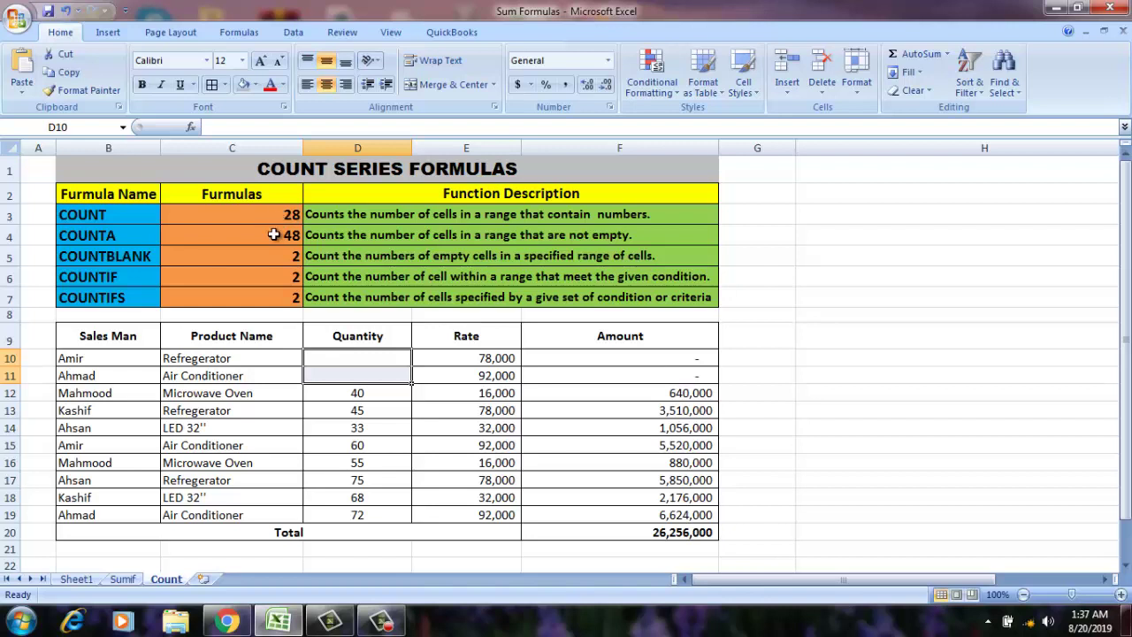
key("ctrl+z")
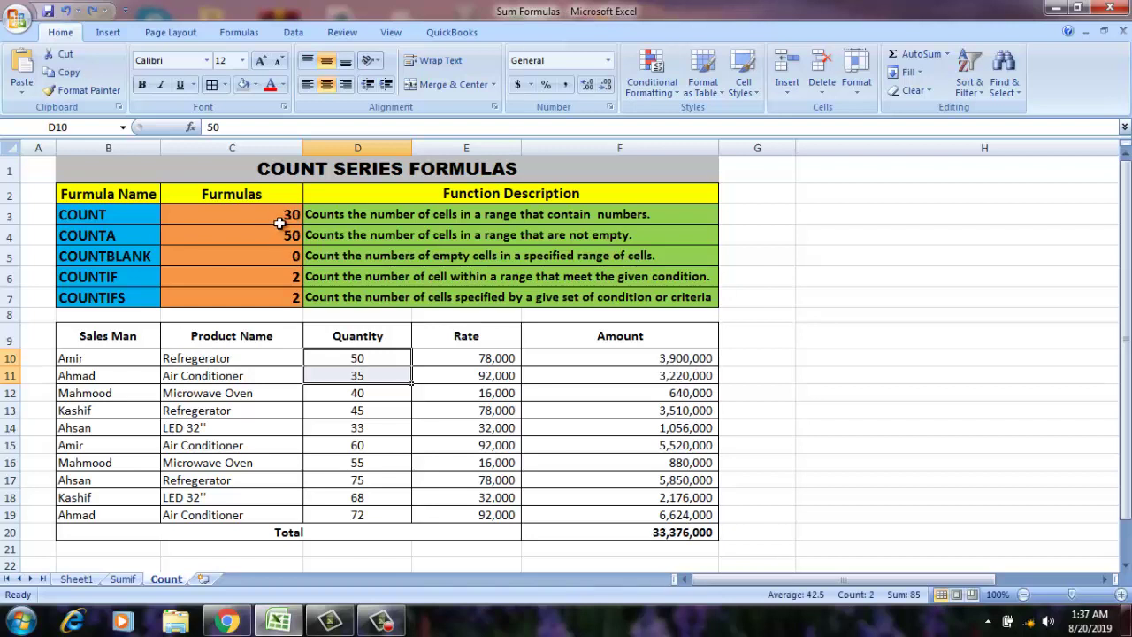
left_click(141, 360)
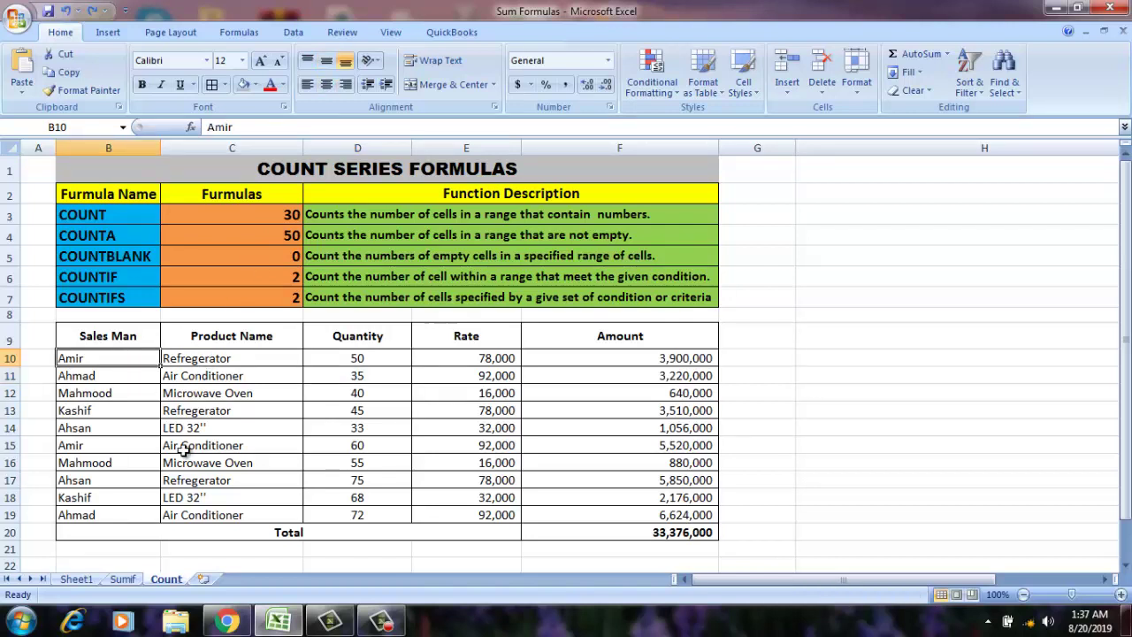
type("1")
key("Return")
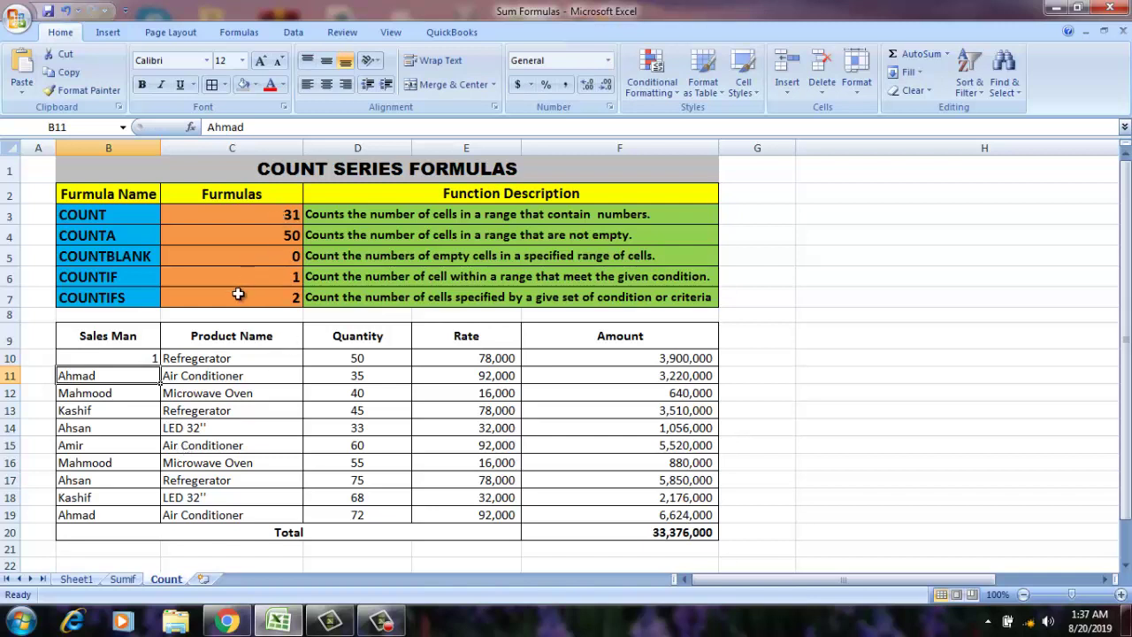
key("ctrl+z")
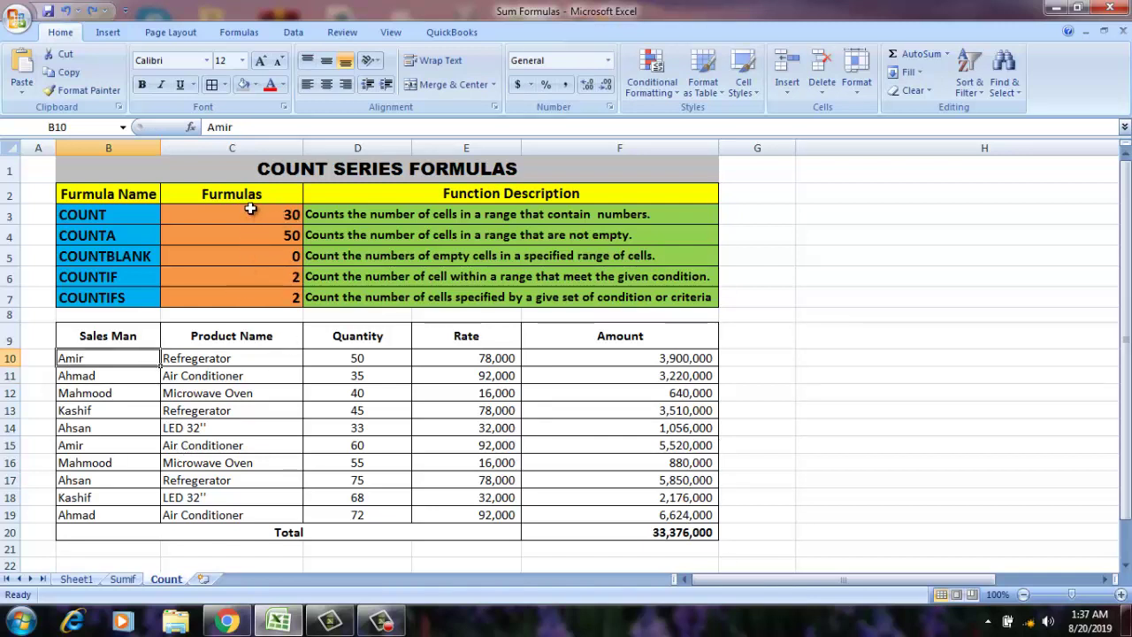
left_click(250, 212)
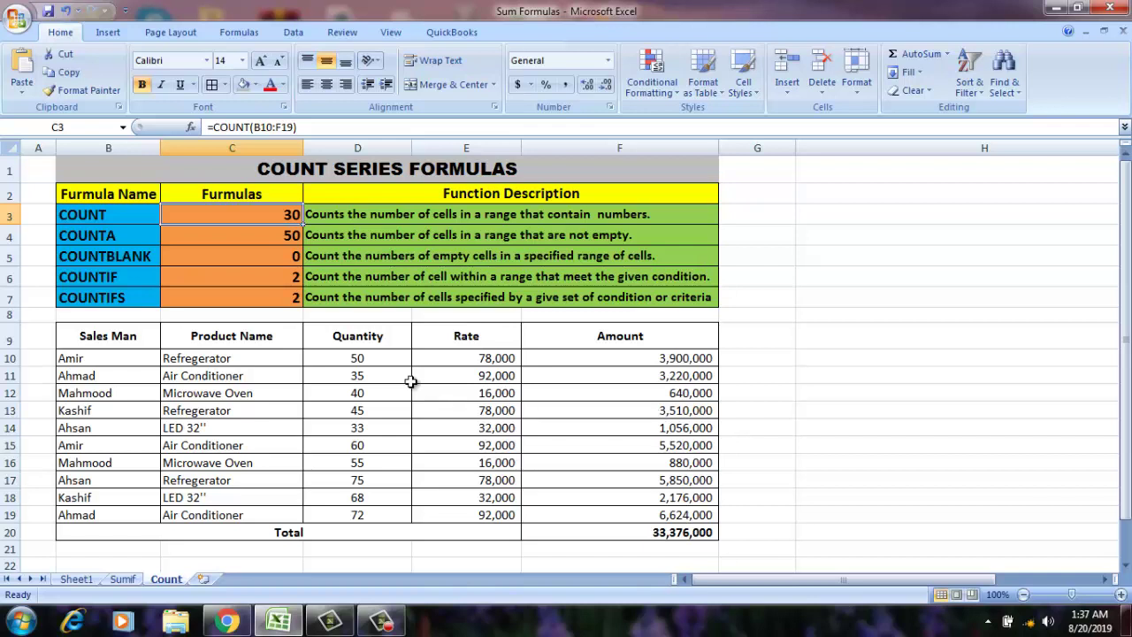
mouse_move(359, 358)
left_mouse_down()
mouse_move(365, 479)
mouse_move(511, 514)
mouse_move(548, 511)
left_mouse_up()
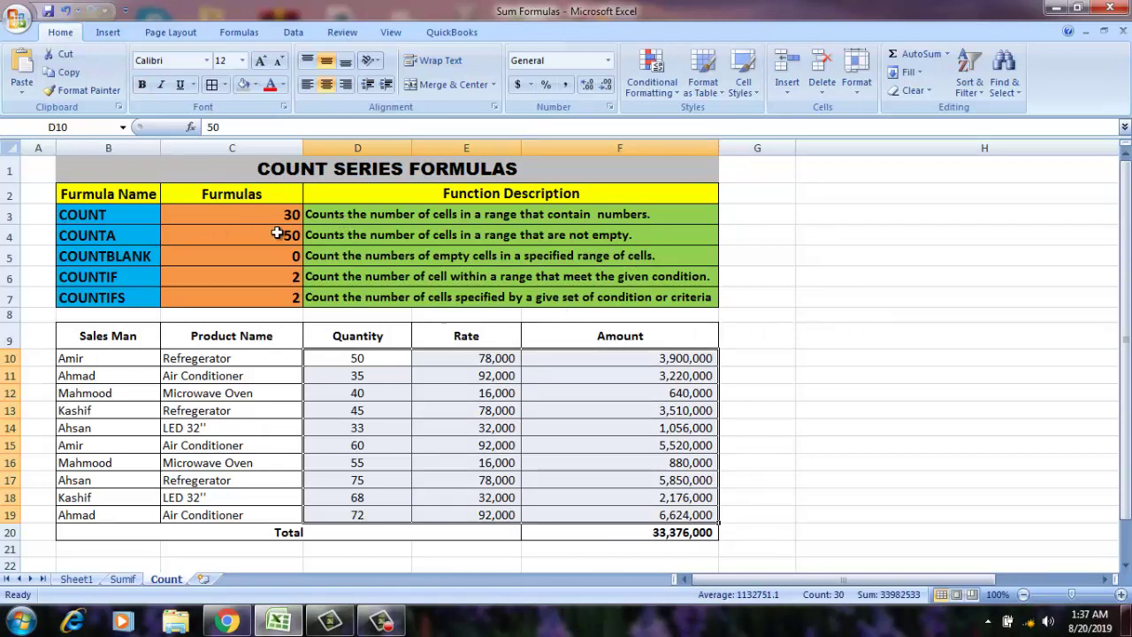
left_click(242, 219)
left_click(245, 239)
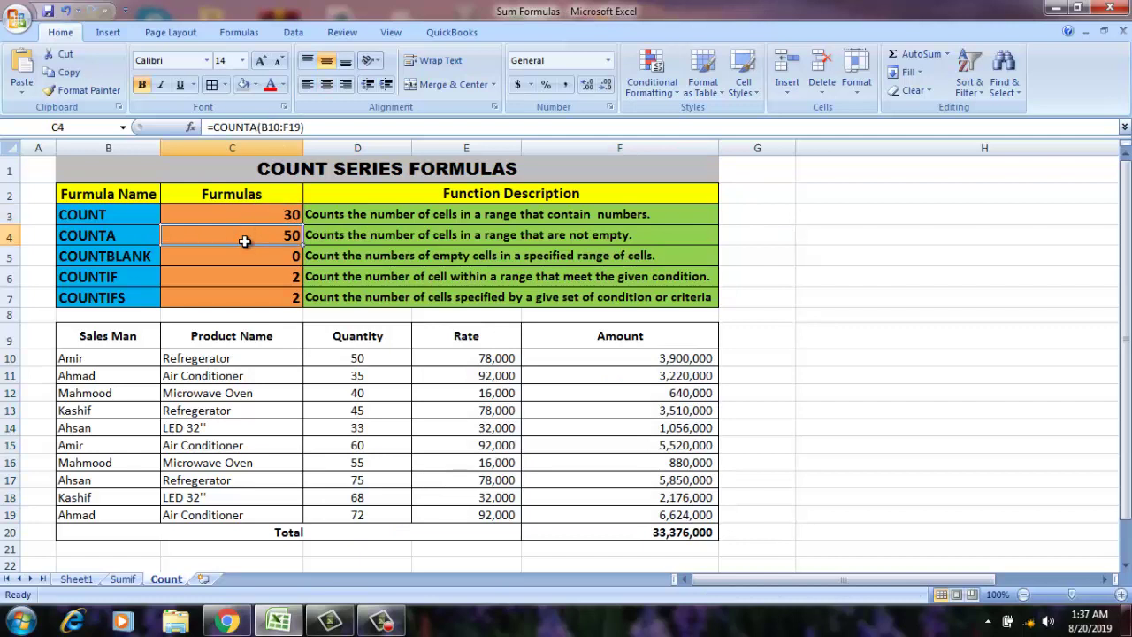
left_click(114, 237)
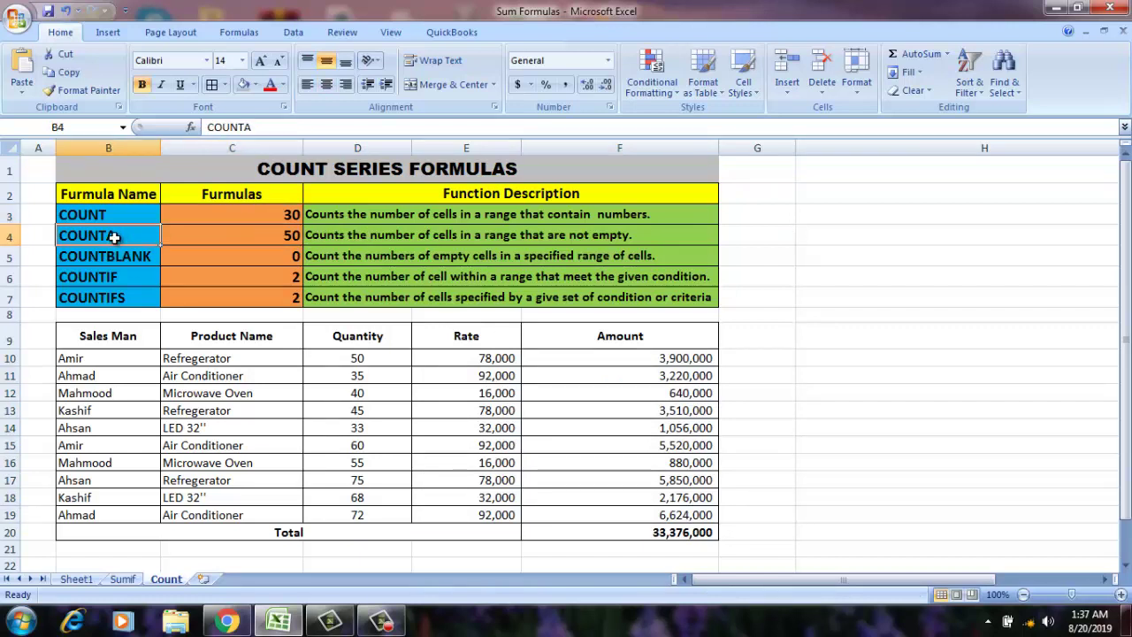
left_click(201, 235)
left_click(327, 233)
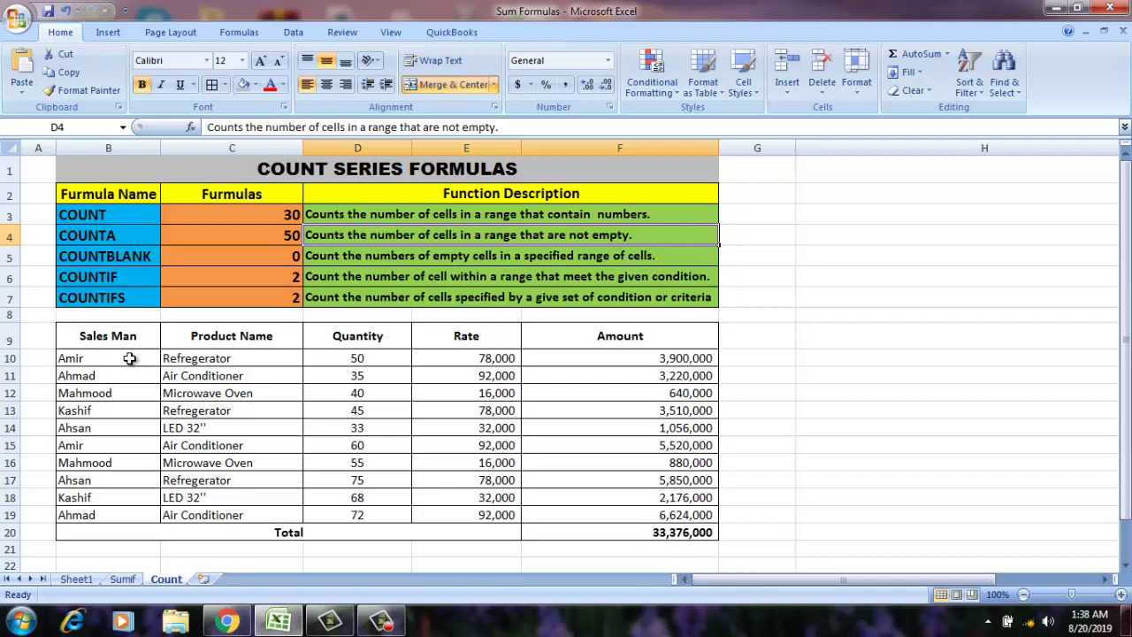
Step: Select the sales data B10:F19, then delete the COUNTA formula in C4
mouse_move(157, 358)
left_mouse_down()
mouse_move(564, 443)
mouse_move(600, 512)
left_mouse_up()
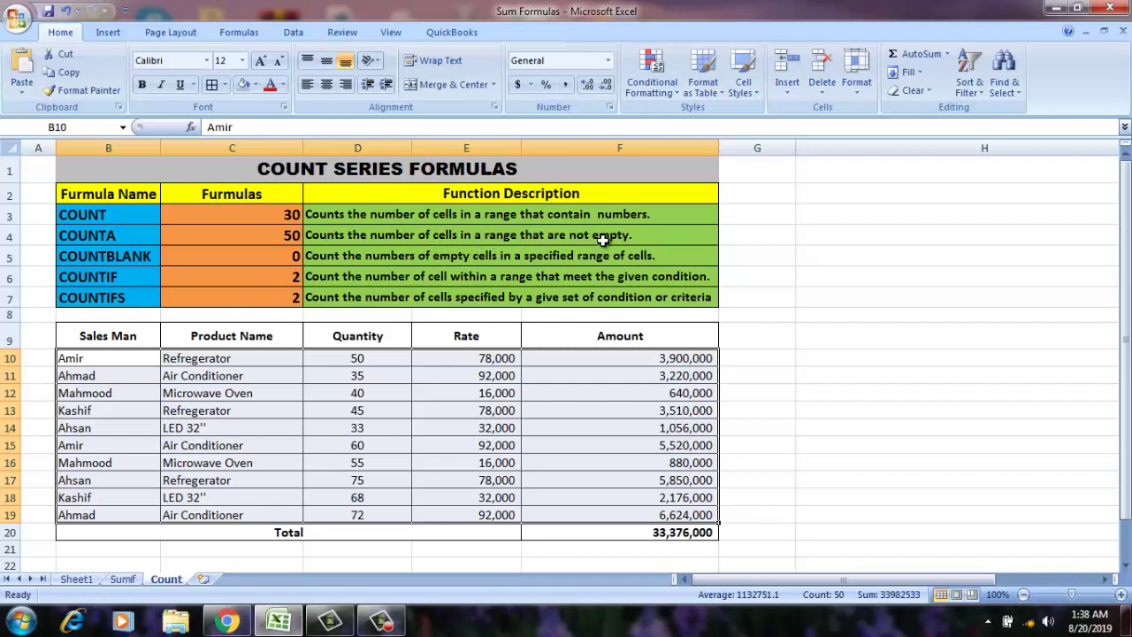
left_click(262, 245)
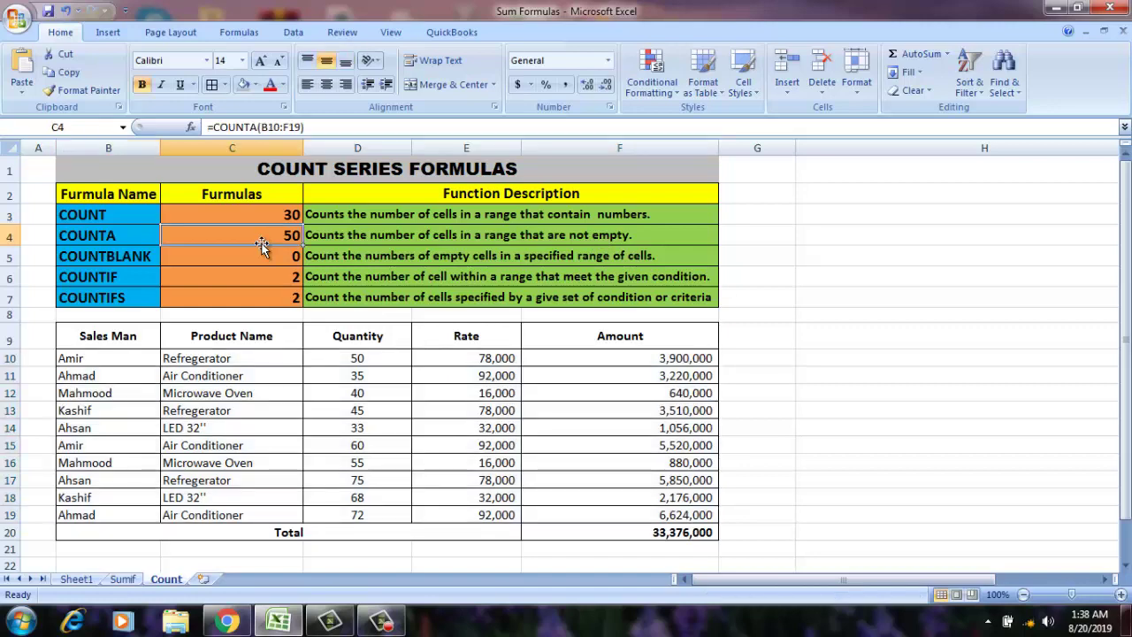
key("Delete")
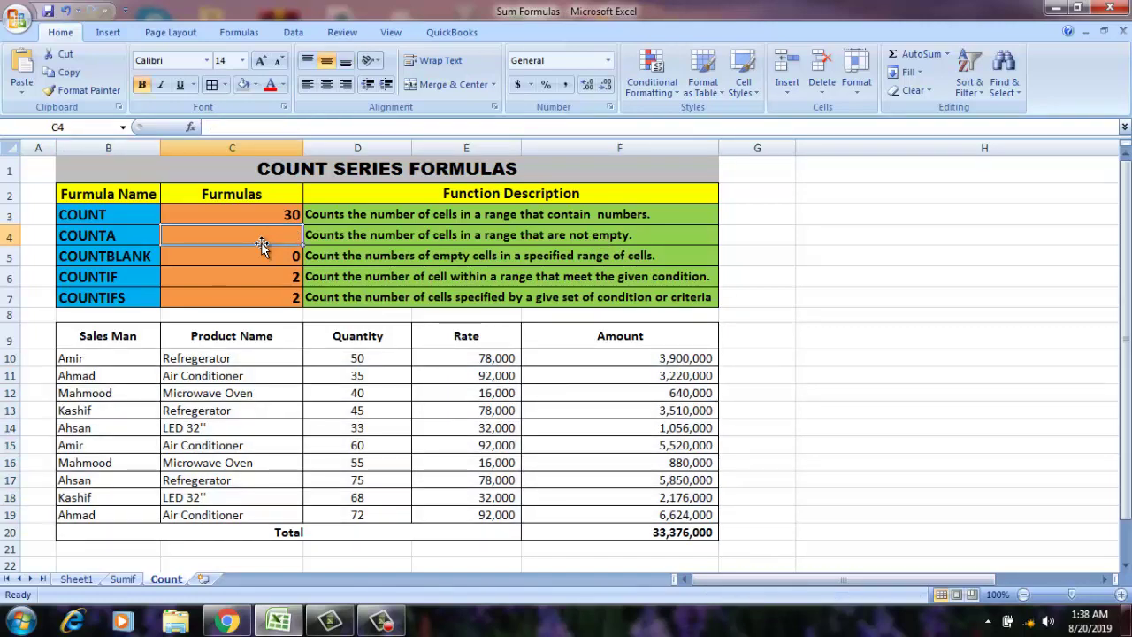
Step: Insert a COUNTA function into C4 by searching 'co' in the function finder
left_click(190, 128)
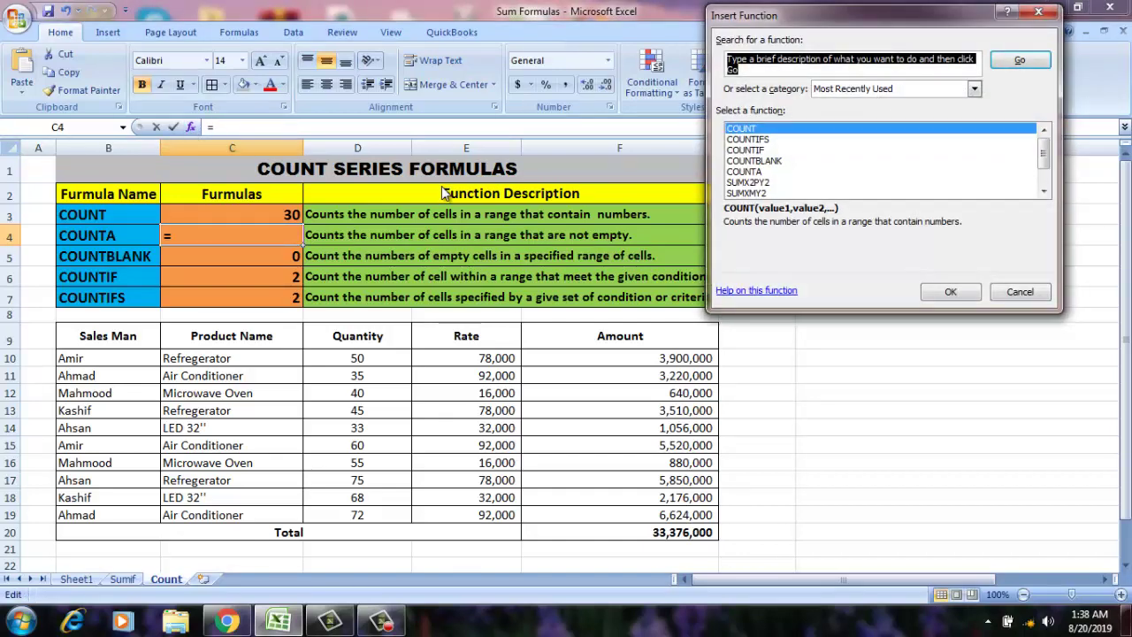
type("counta")
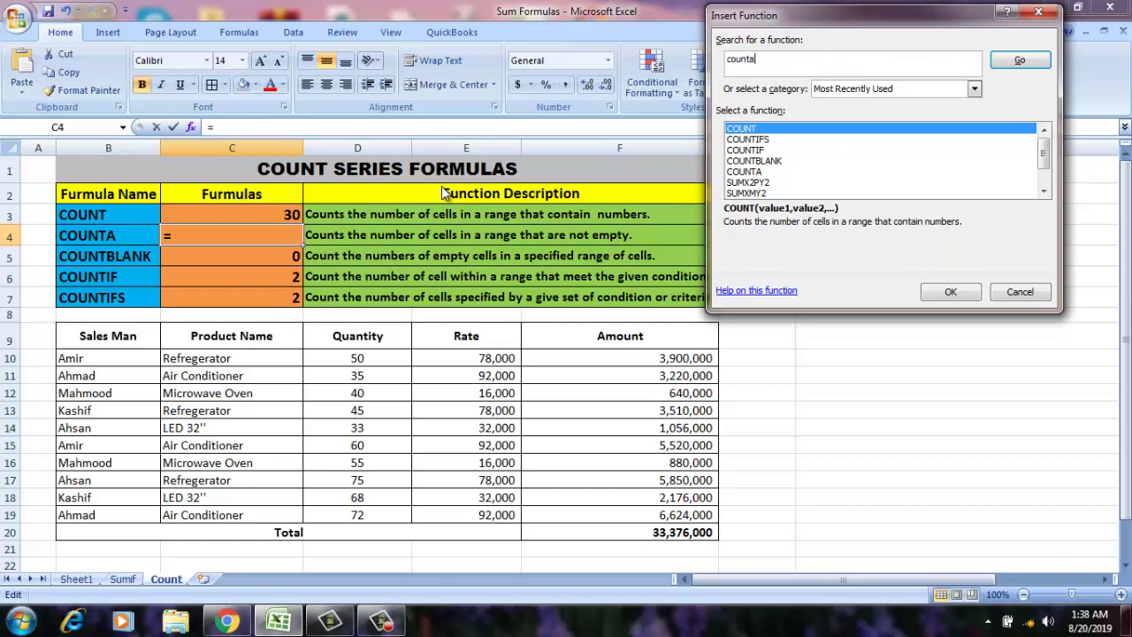
key("Return")
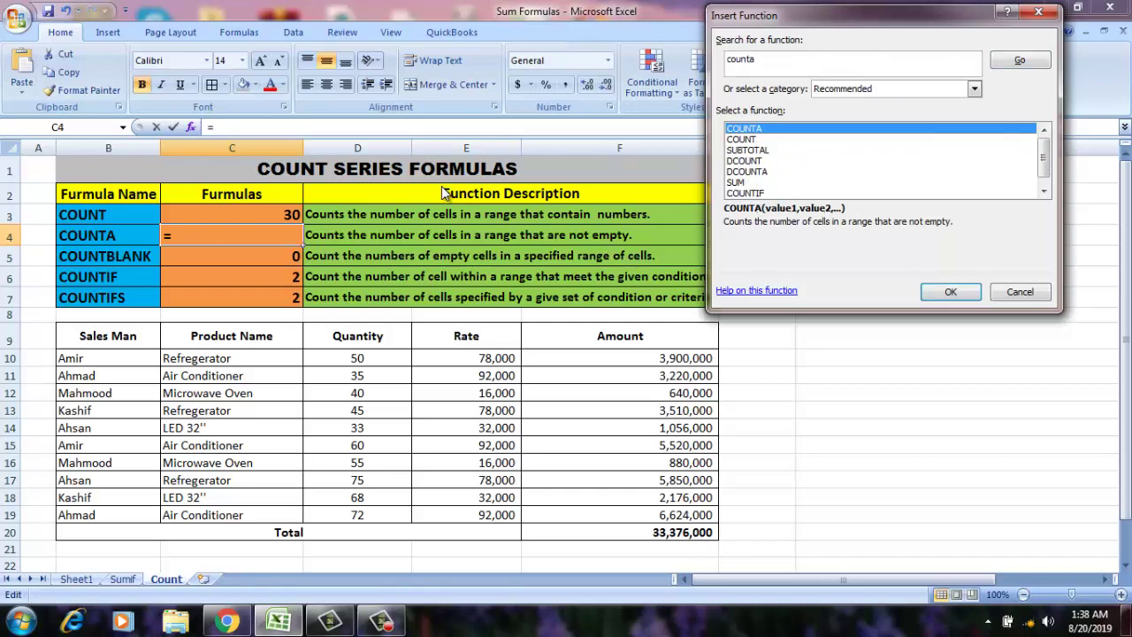
double_click(745, 130)
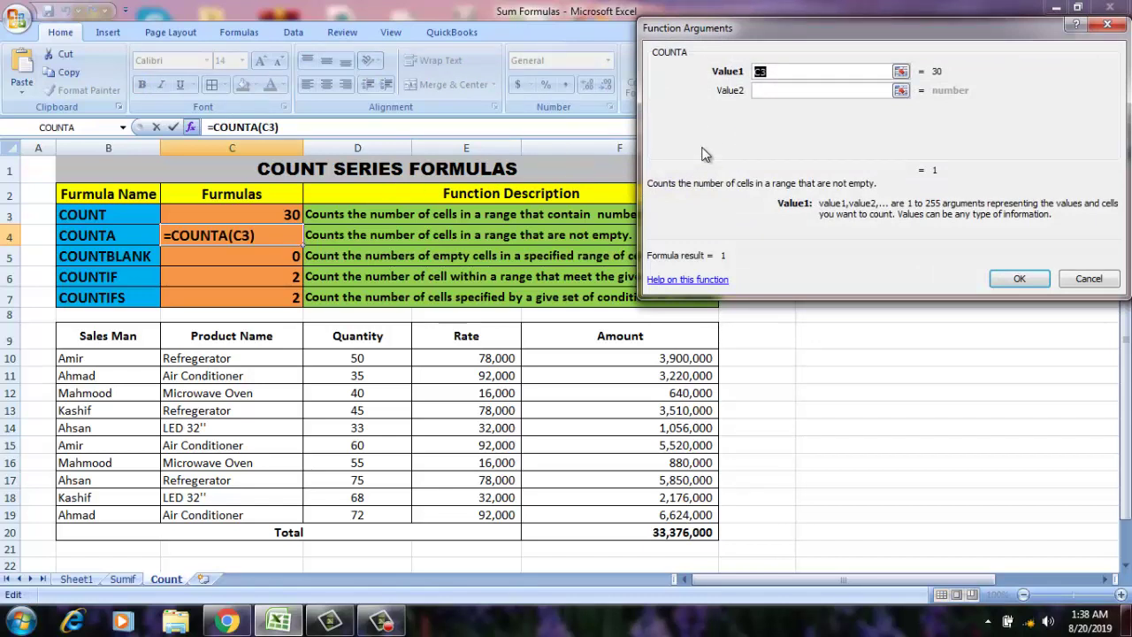
Step: Replace COUNTA's default C3 argument with the range B10:F19, previewing 50
key("BackSpace")
left_click(141, 356)
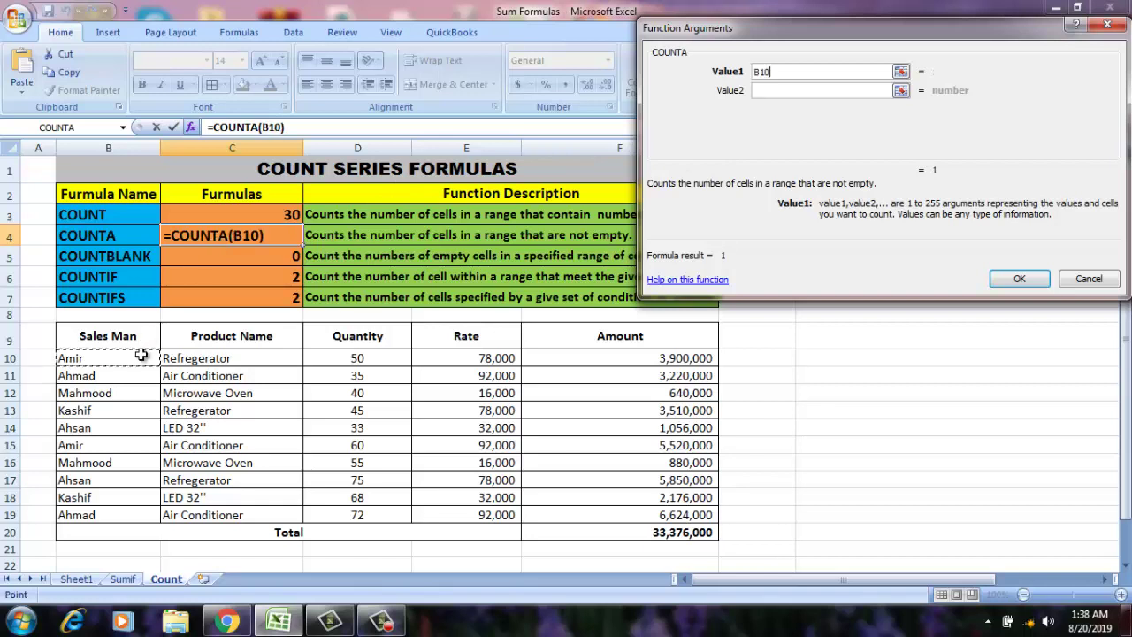
key("shift+Right")
key("shift+Right")
key("shift+Right")
key("shift+Right")
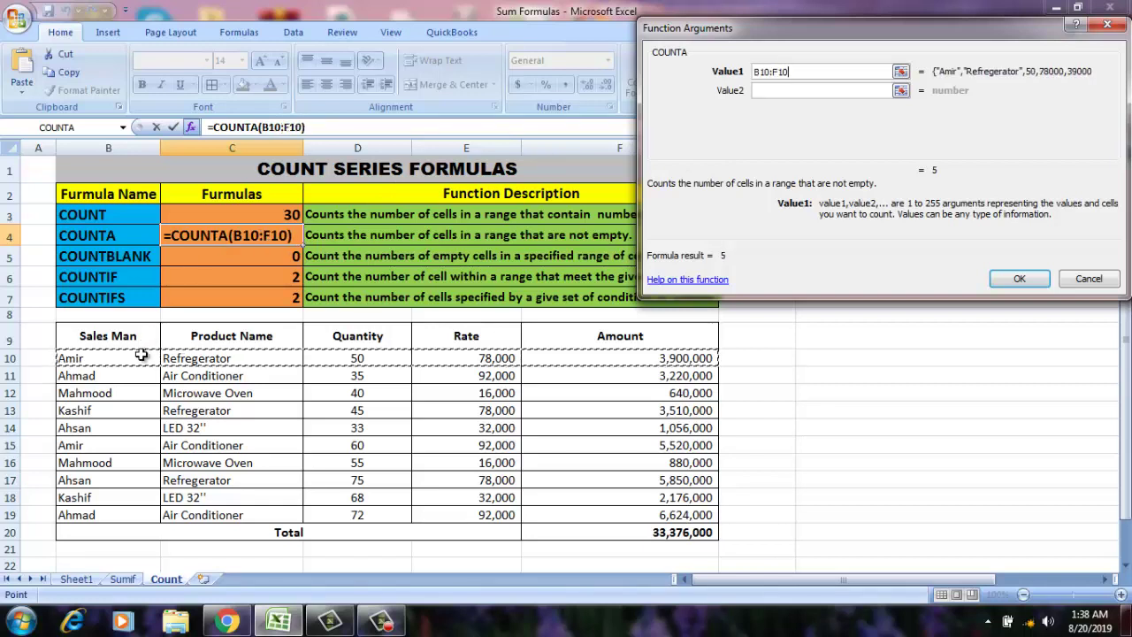
key("shift+Down")
key("shift+Down")
key("shift+Down")
key("shift+Down")
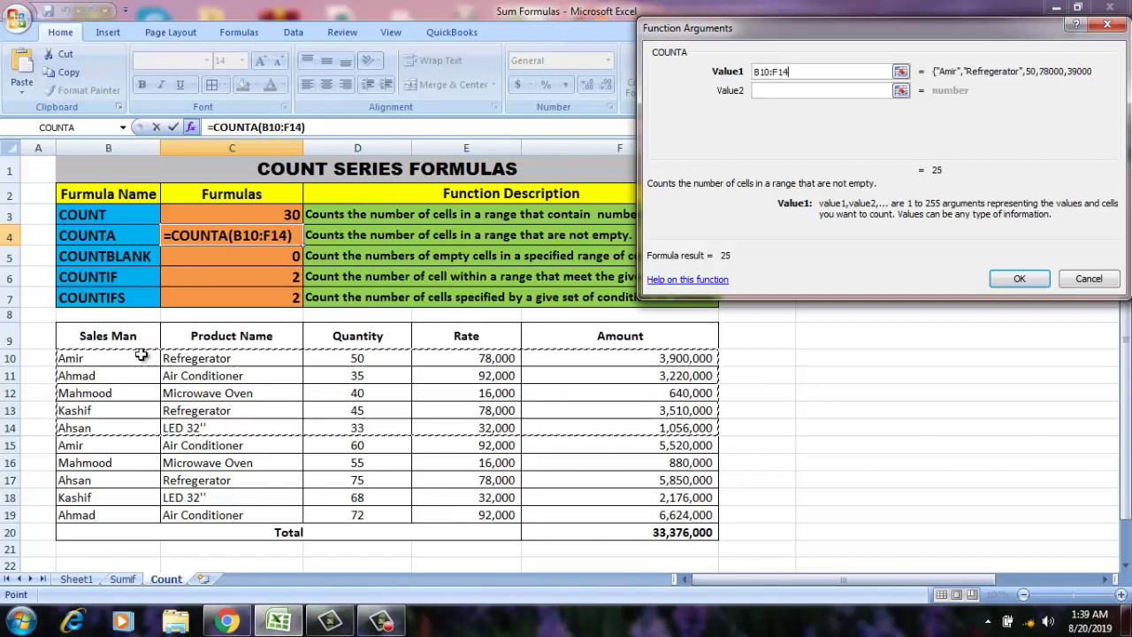
key("shift+Up")
key("shift+Up")
key("shift+Up")
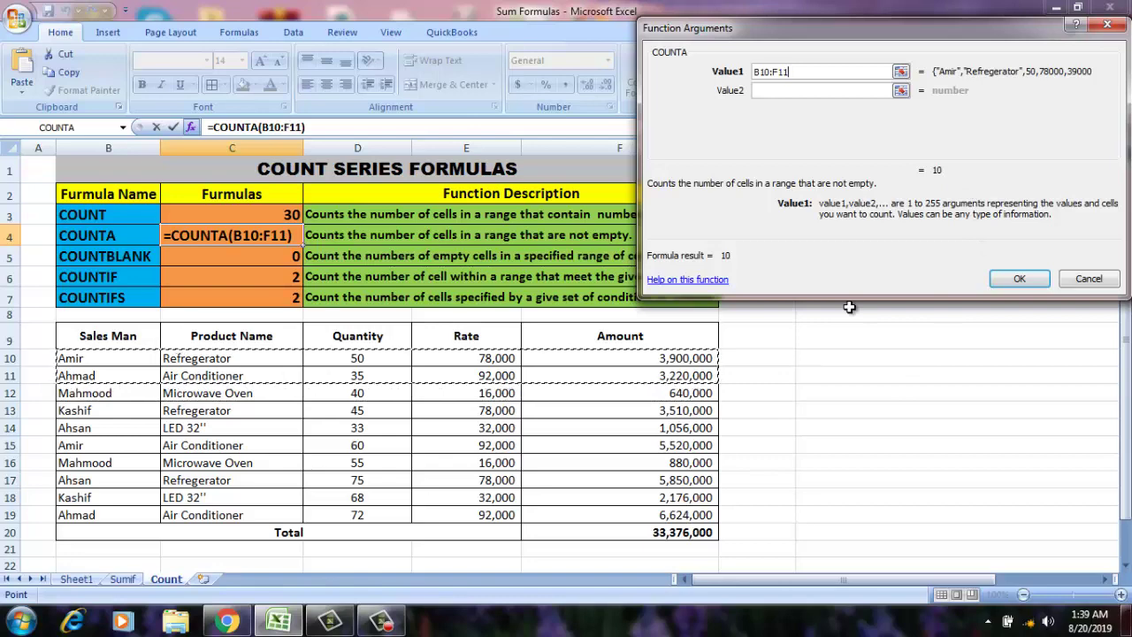
key("shift+Left")
key("shift+Left")
key("shift+Right")
key("shift+Right")
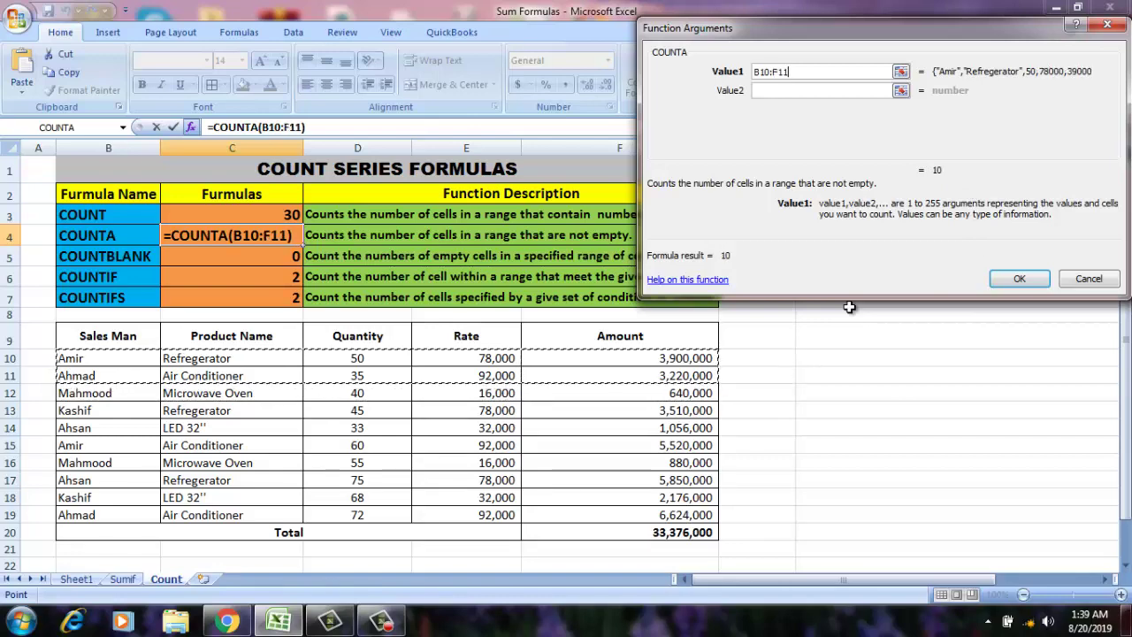
key("shift+Down")
key("shift+Down")
key("shift+Down")
key("shift+Down")
key("shift+Down")
key("shift+Down")
key("shift+Down")
key("shift+Down")
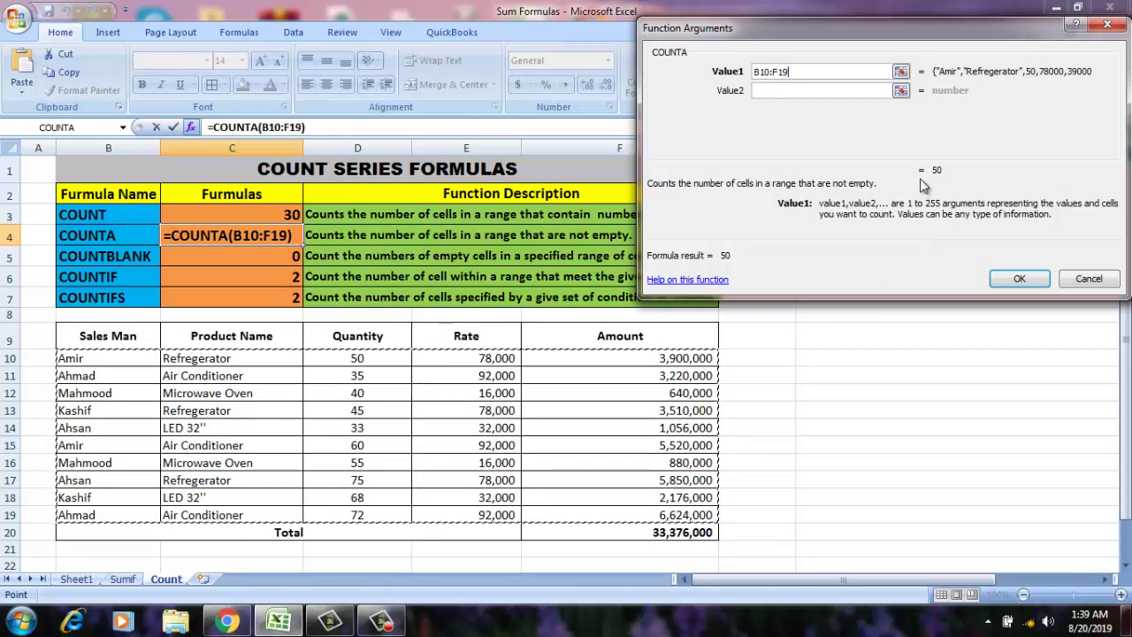
left_click(787, 90)
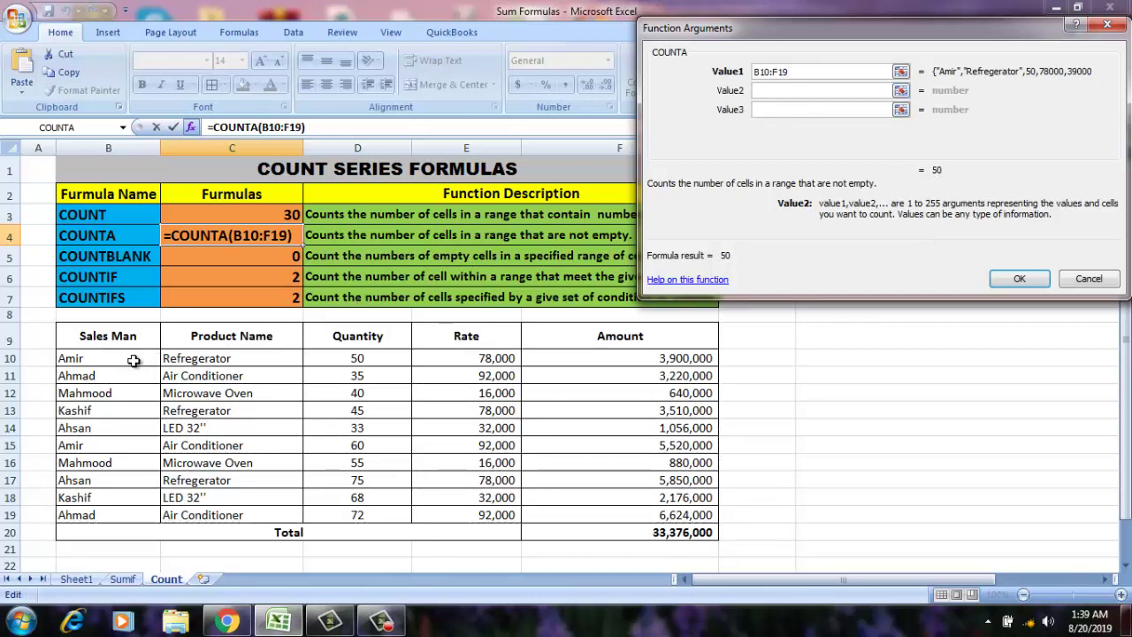
Step: Add B10:F19 as a second COUNTA range, doubling the preview to 100
mouse_move(132, 359)
left_mouse_down()
mouse_move(243, 363)
mouse_move(375, 419)
left_mouse_up()
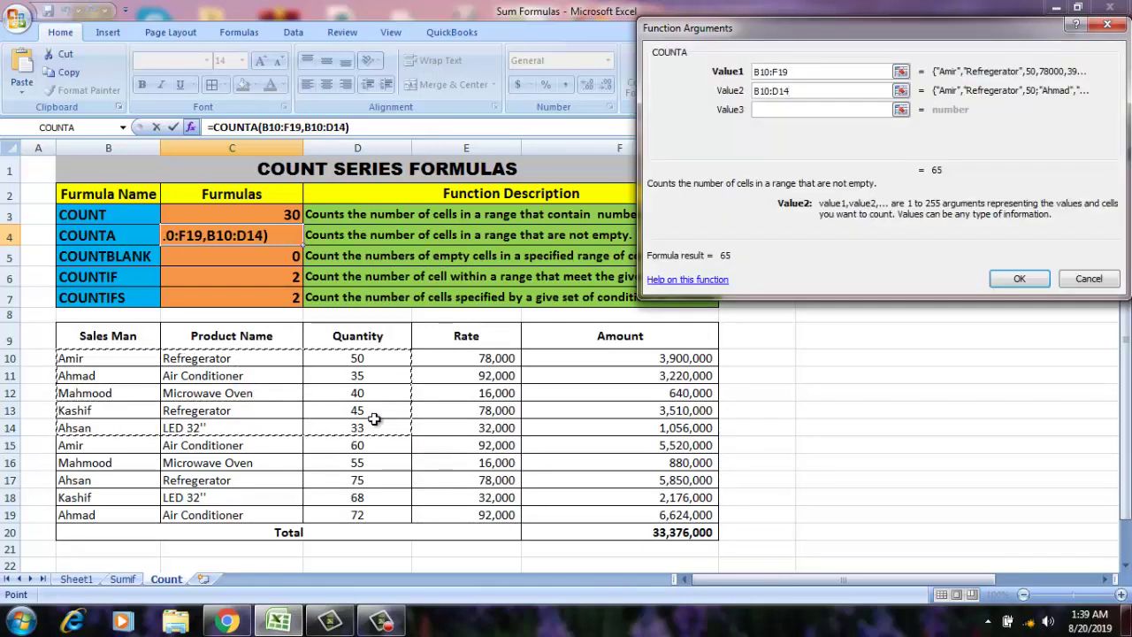
key("shift+Right")
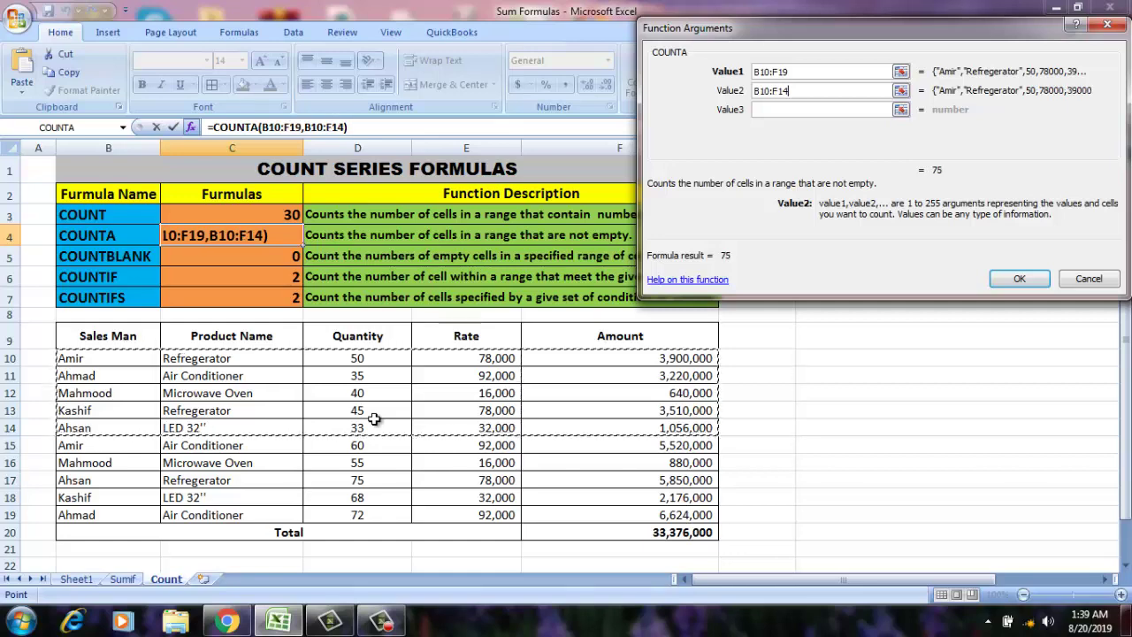
key("shift+Right")
key("shift+Right")
key("shift+Left")
key("shift+Down")
key("shift+Down")
key("shift+Down")
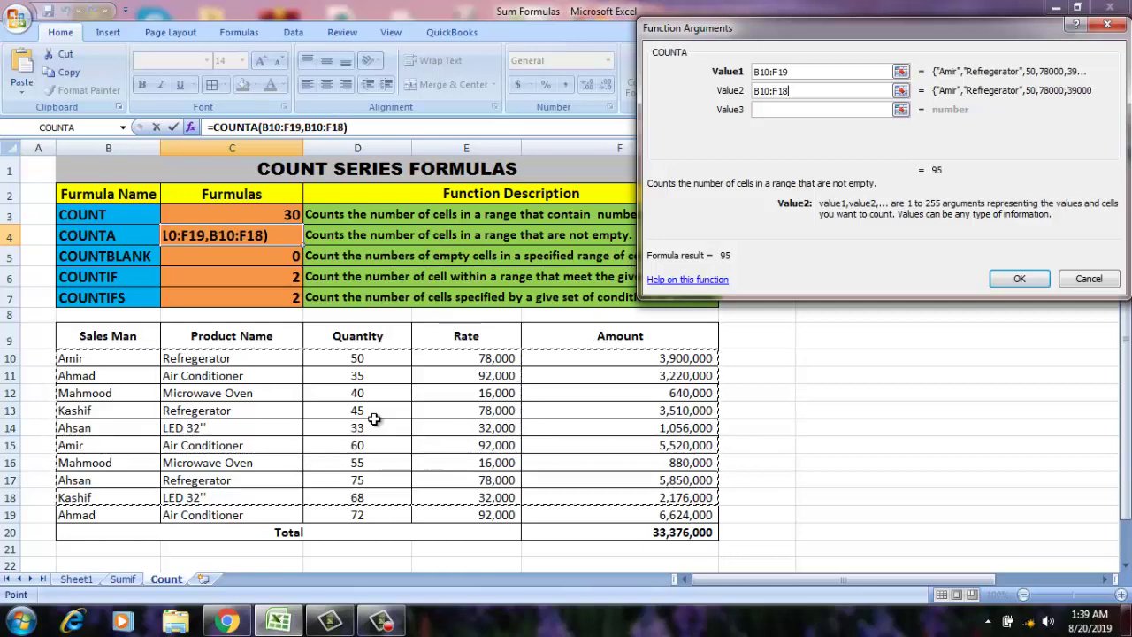
key("shift+Down")
key("shift+Down")
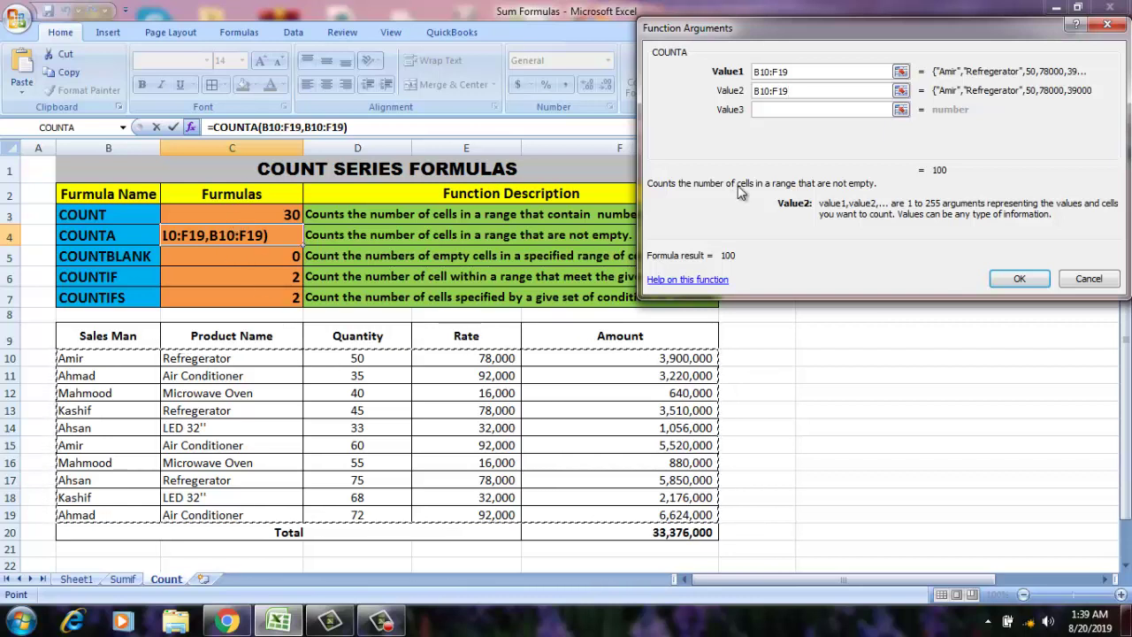
left_click(822, 94)
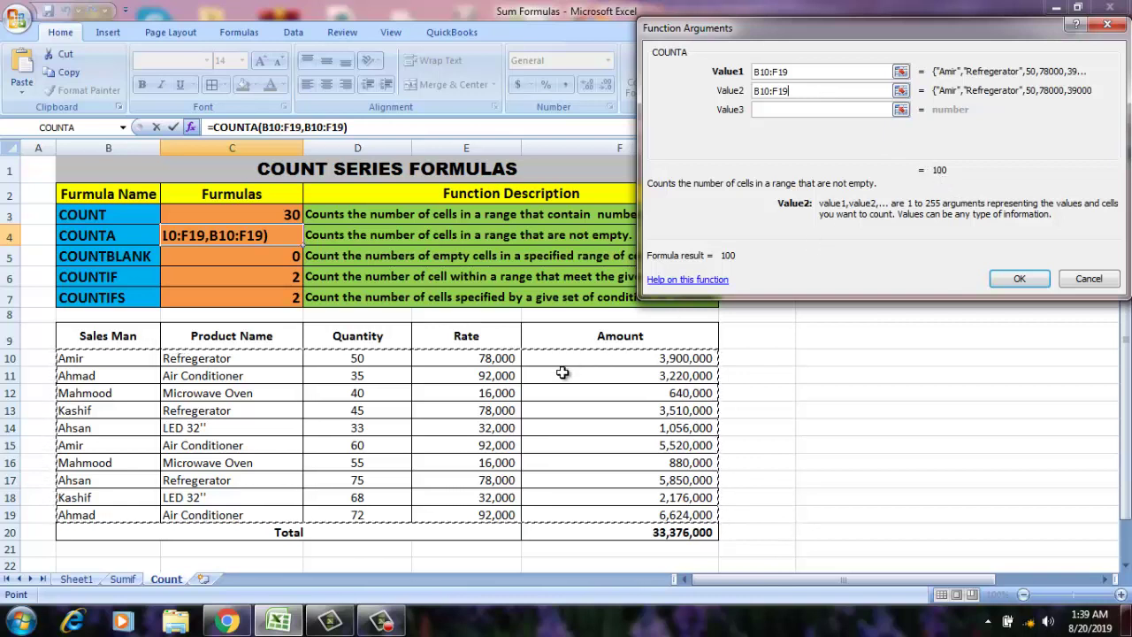
Step: Remove the second range and confirm =COUNTA(B10:F19), returning 50
left_click(817, 110)
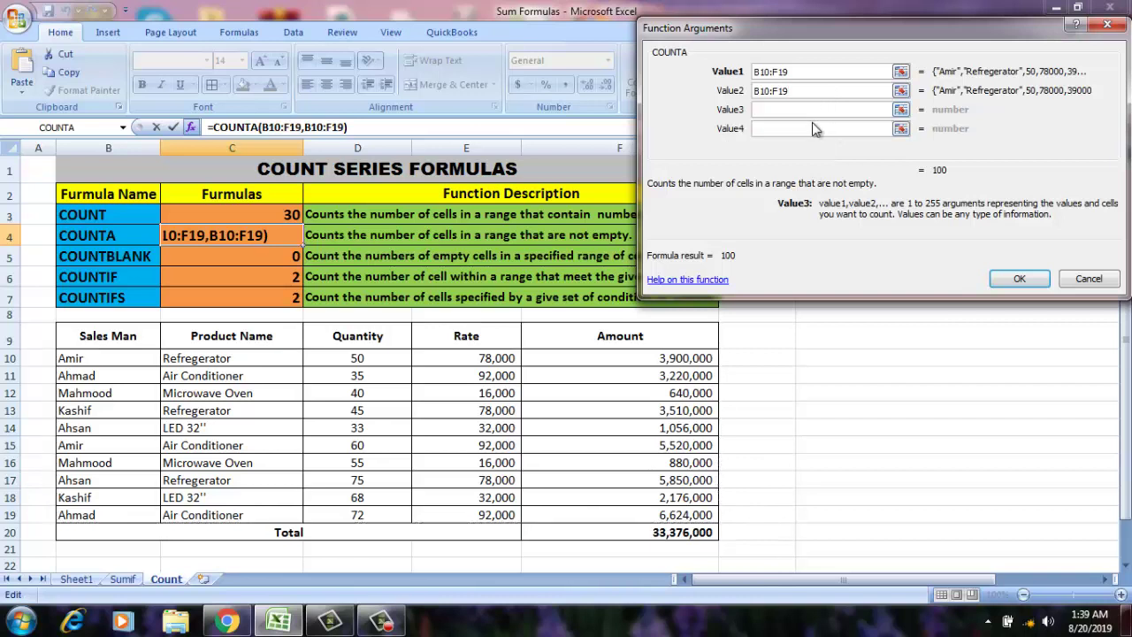
left_click(810, 129)
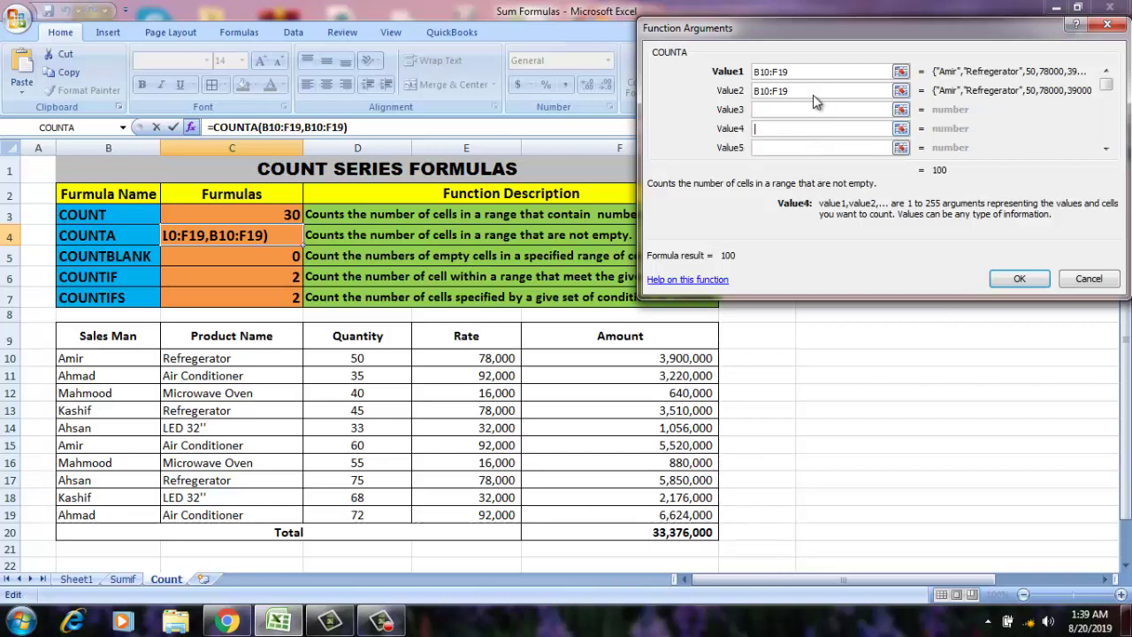
left_click(814, 92)
key("BackSpace")
key("BackSpace")
key("BackSpace")
key("BackSpace")
key("BackSpace")
key("BackSpace")
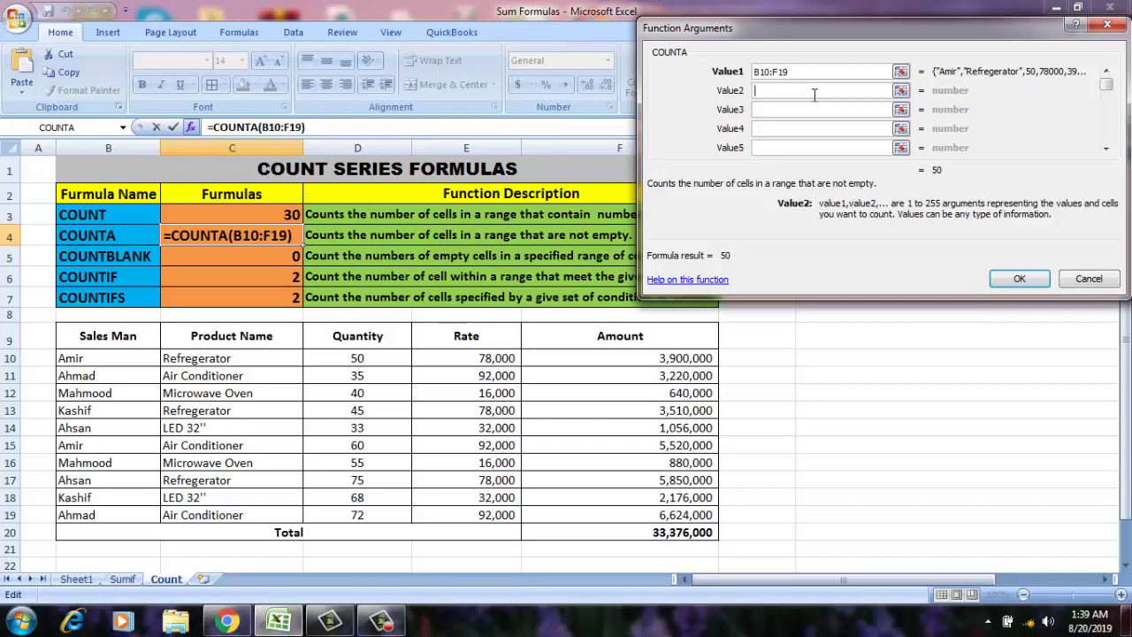
left_click(1003, 276)
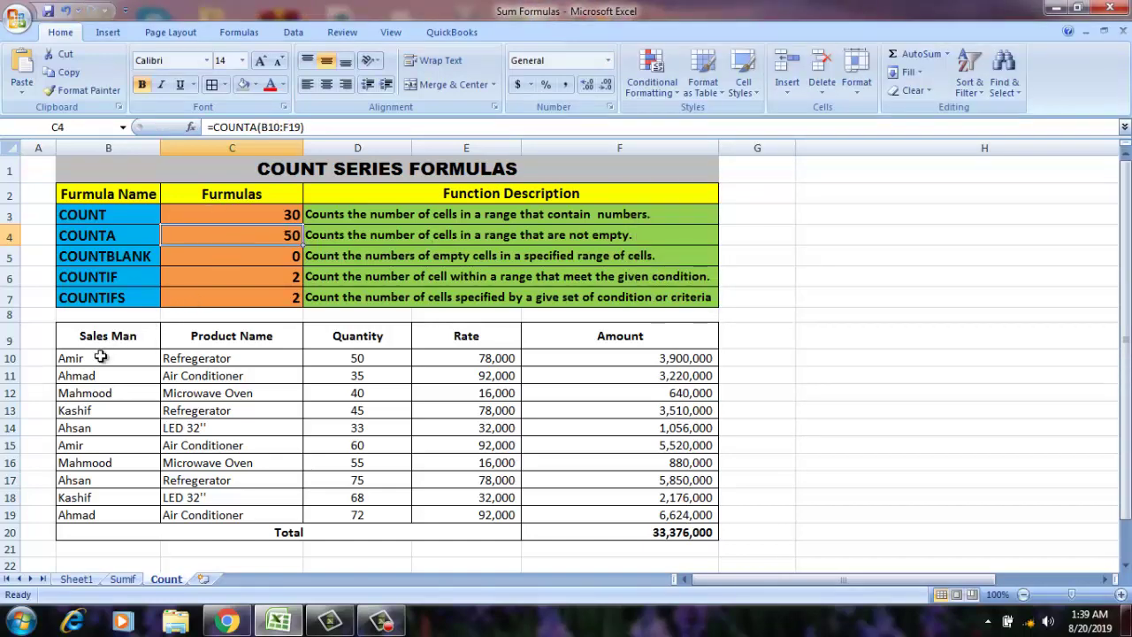
Step: Inspect sales-table cells, including the Sales Man column, product entries and F13's Amount formula
left_click_drag(101, 356, 99, 482)
left_click(233, 477)
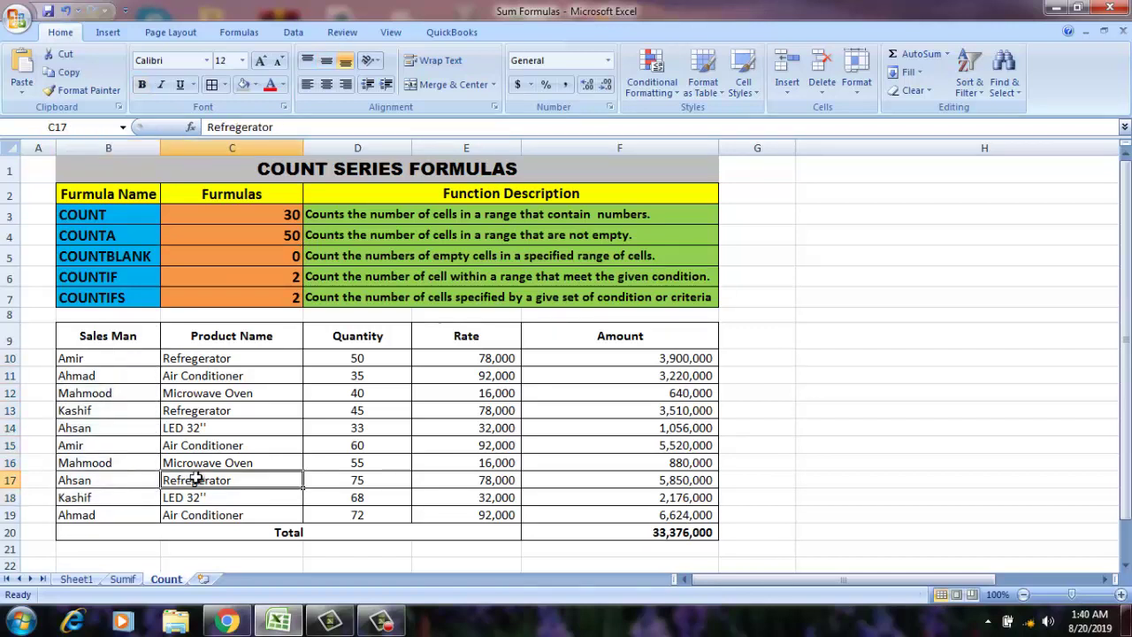
left_click(325, 455)
left_click(99, 429)
left_click(183, 424)
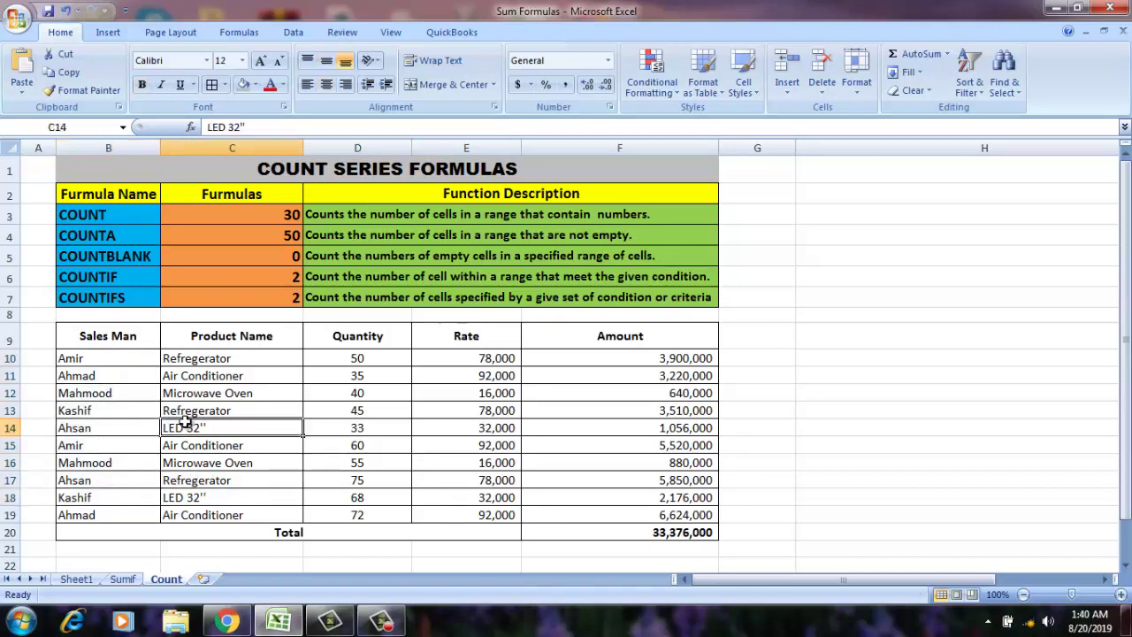
left_click(344, 411)
left_click(459, 406)
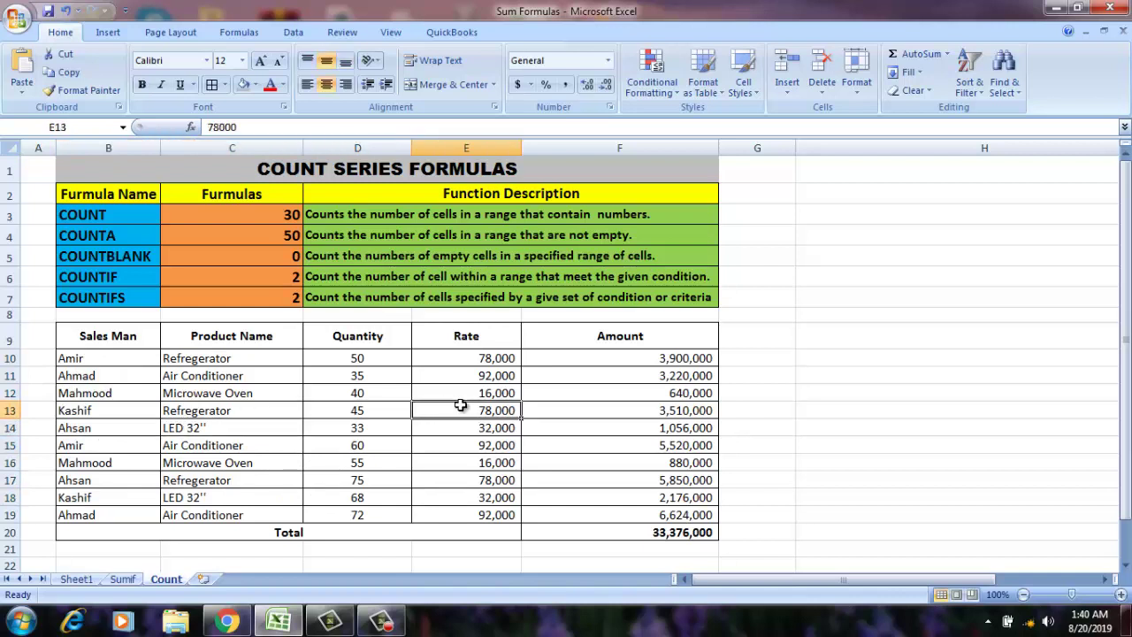
left_click(658, 405)
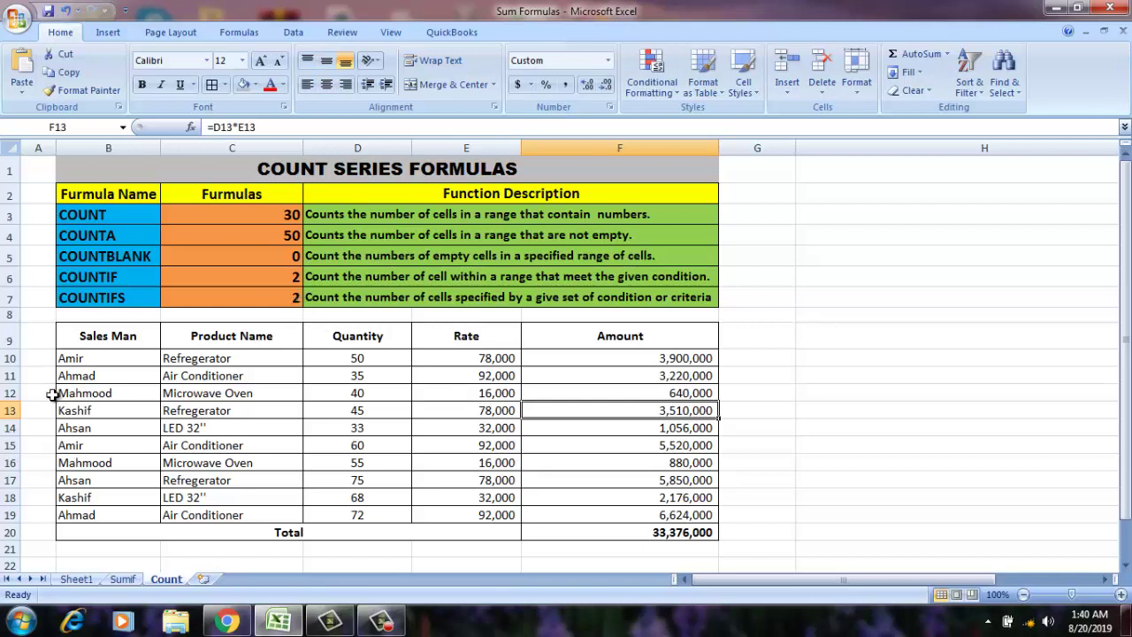
Step: Select the Sales Man names B10:B19 and delete them
left_click(88, 361)
key("shift+Down")
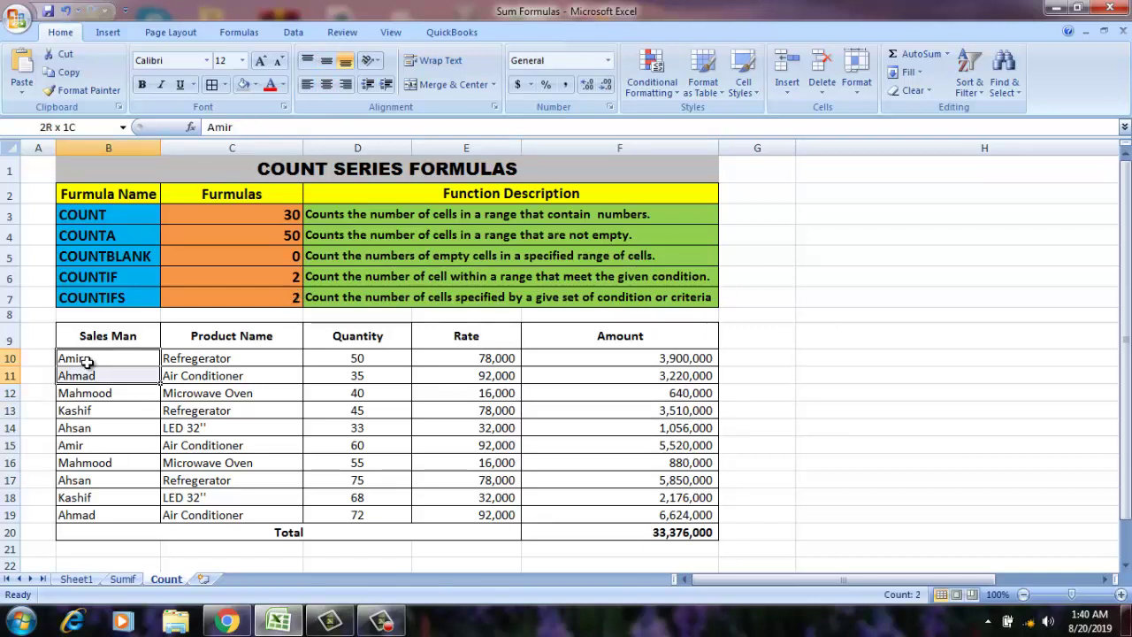
key("shift+Down")
key("shift+Down")
key("shift+Down")
key("shift+Down")
key("shift+Down")
key("shift+Down")
key("shift+Down")
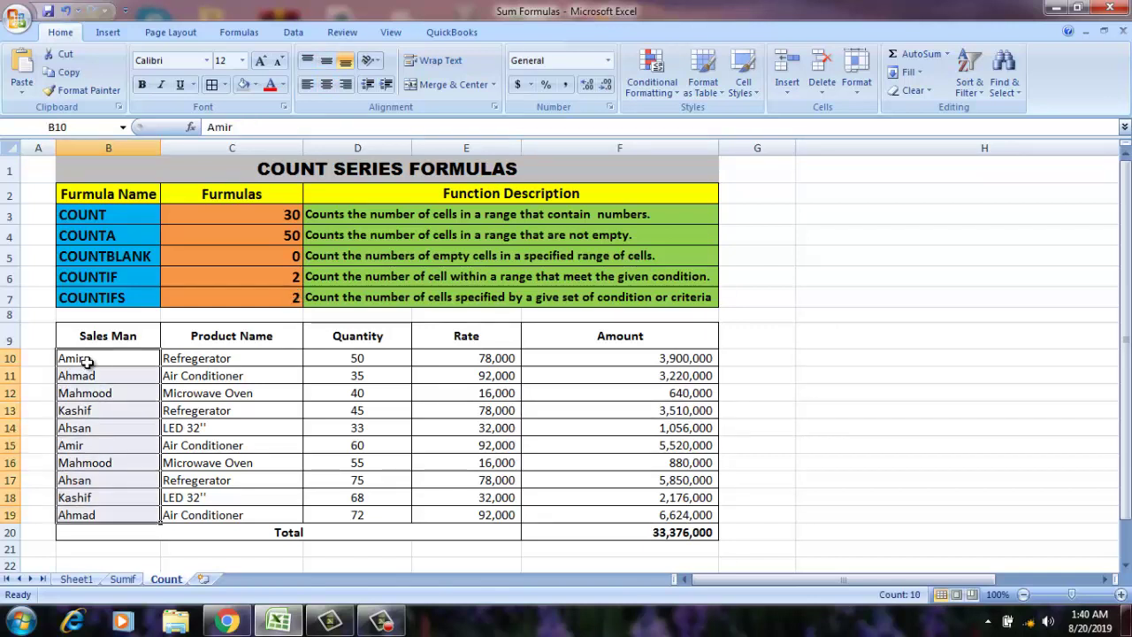
key("Delete")
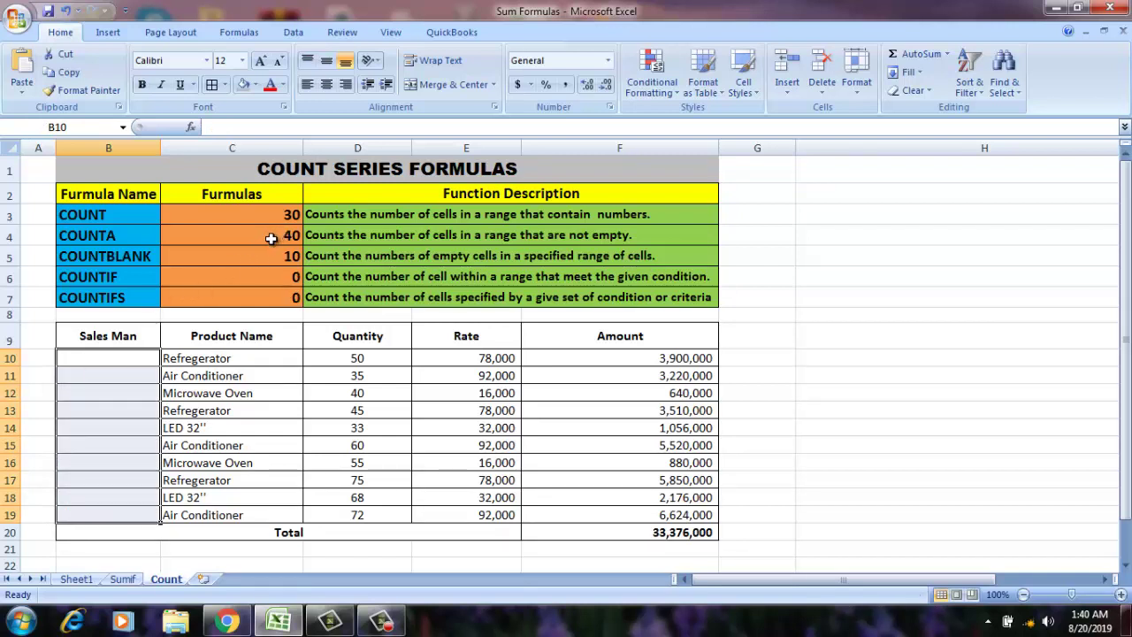
Step: Undo the deletion so the Sales Man names return and counts read 50, 0, 2, 2
key("ctrl+z")
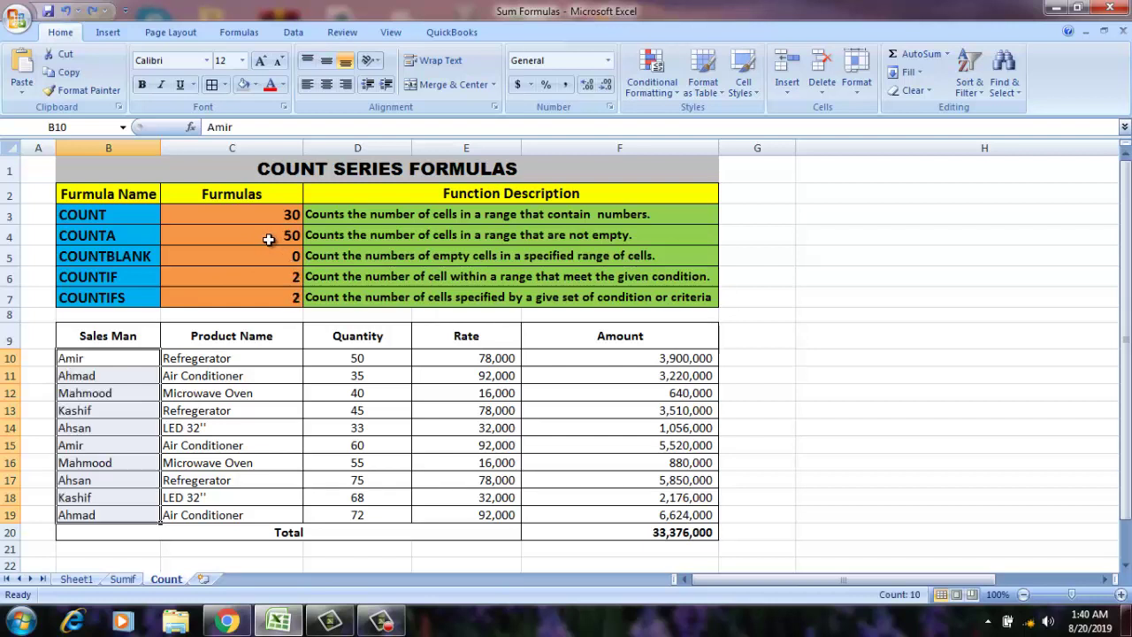
left_click(263, 351)
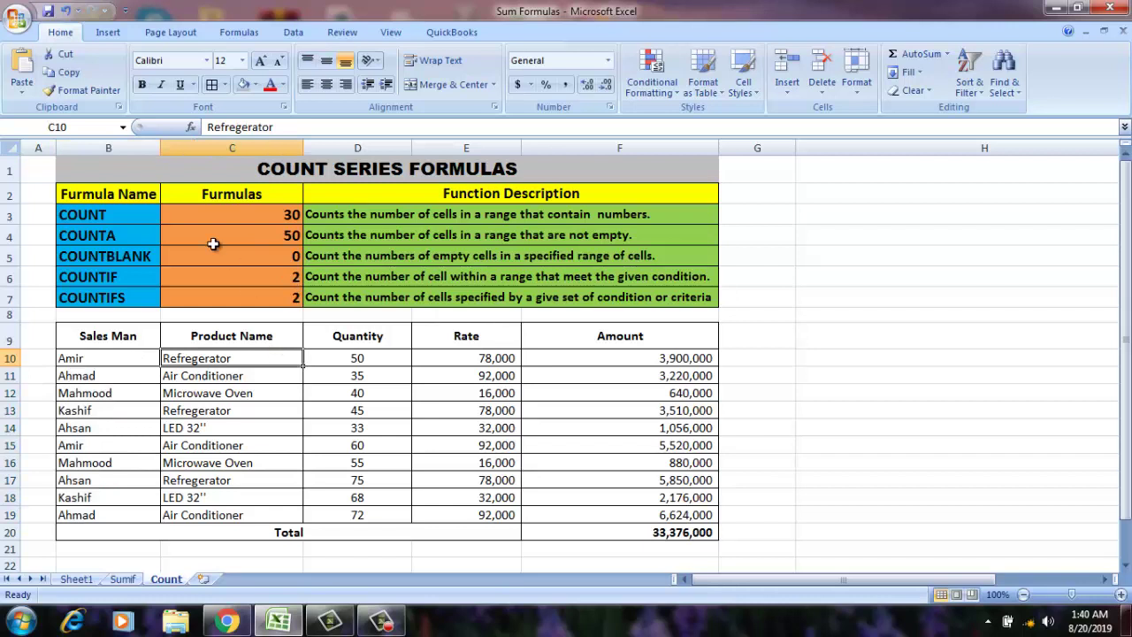
left_click(102, 260)
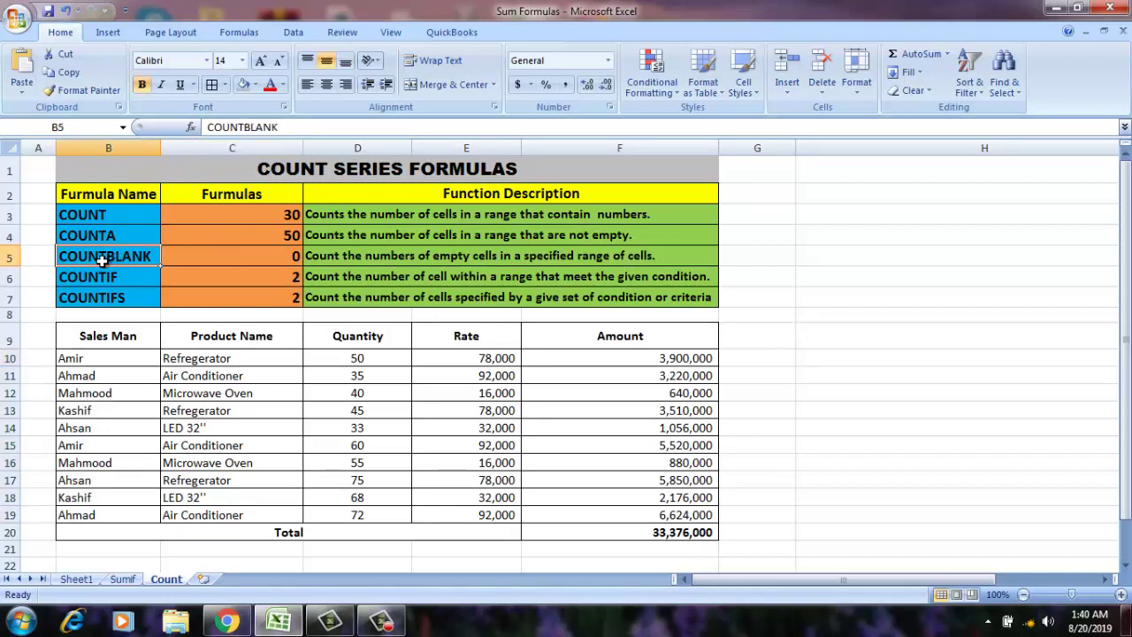
left_click(341, 256)
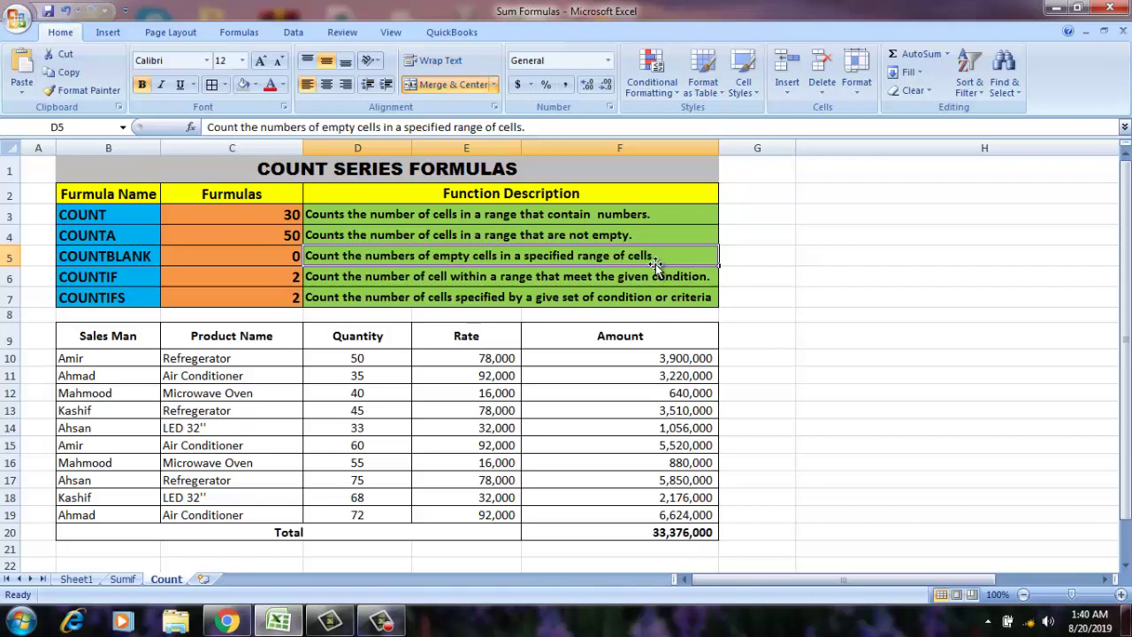
left_click(533, 236)
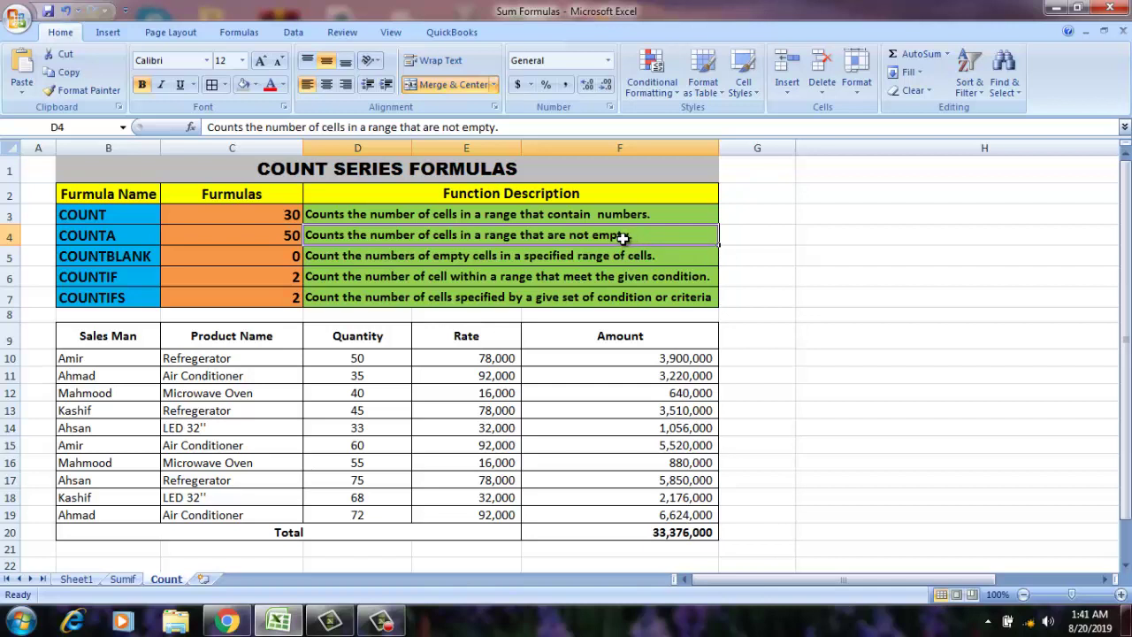
left_click(110, 217)
left_click(440, 214)
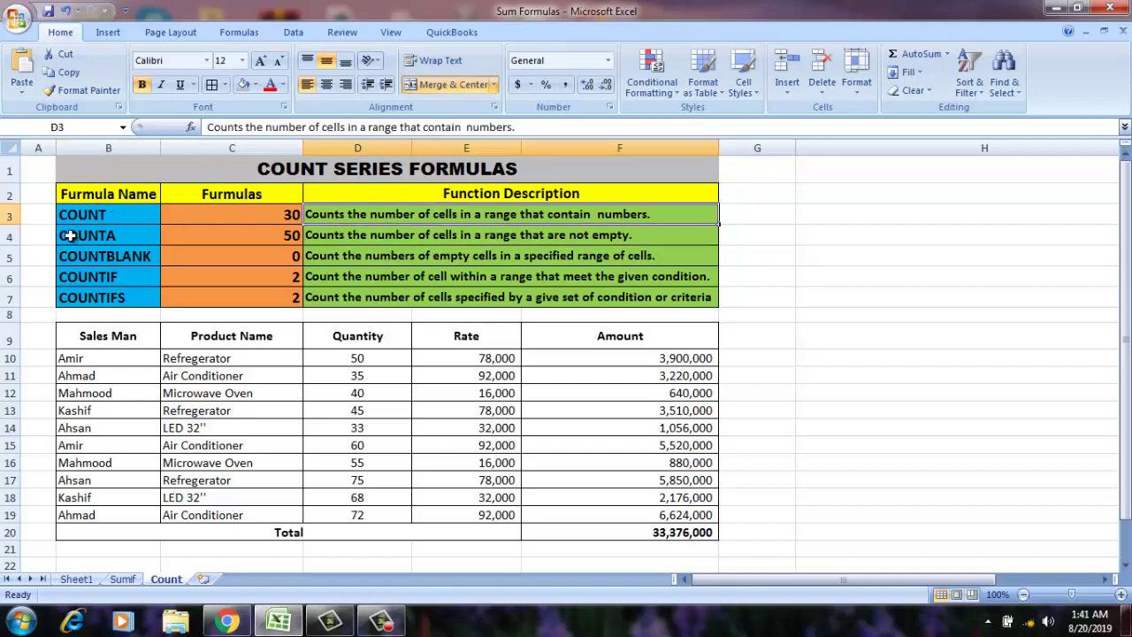
left_click(392, 235)
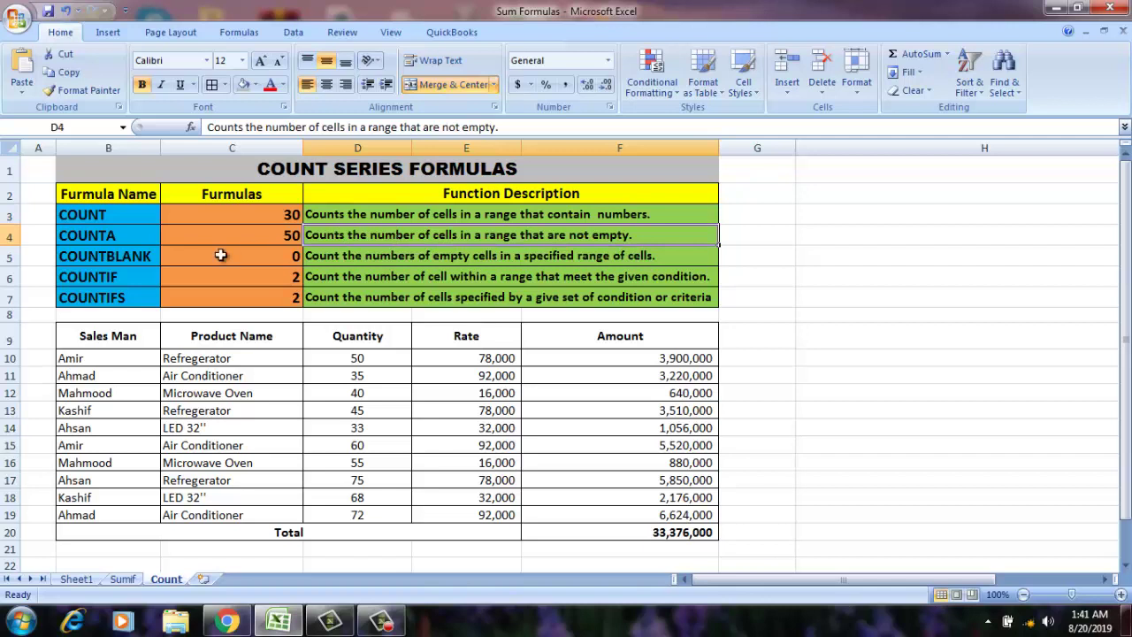
left_click(85, 258)
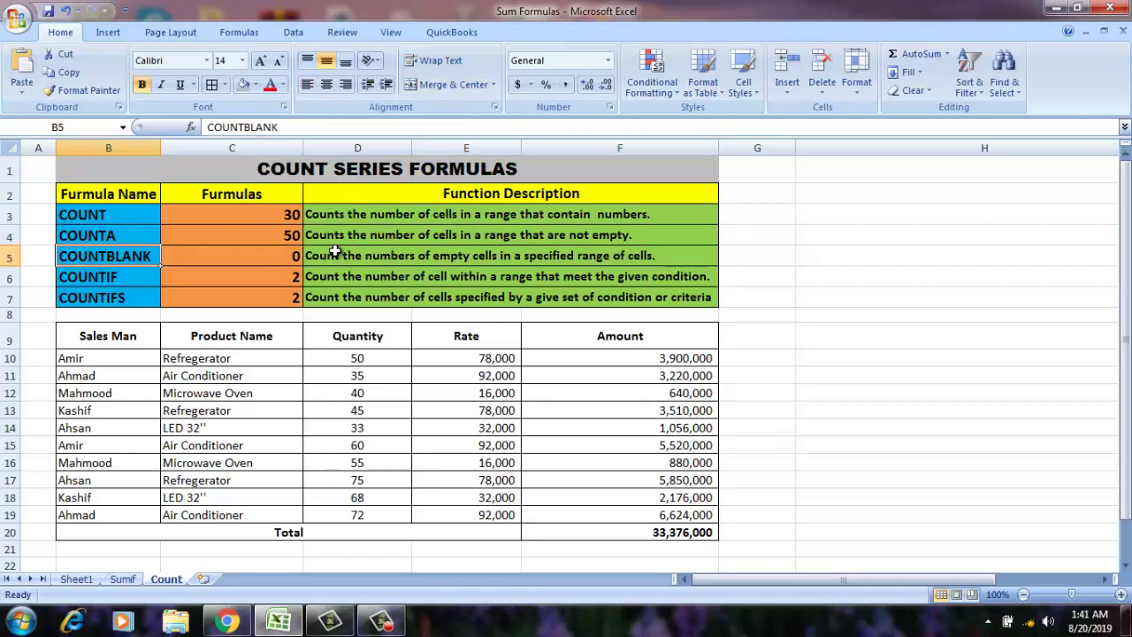
left_click(534, 256)
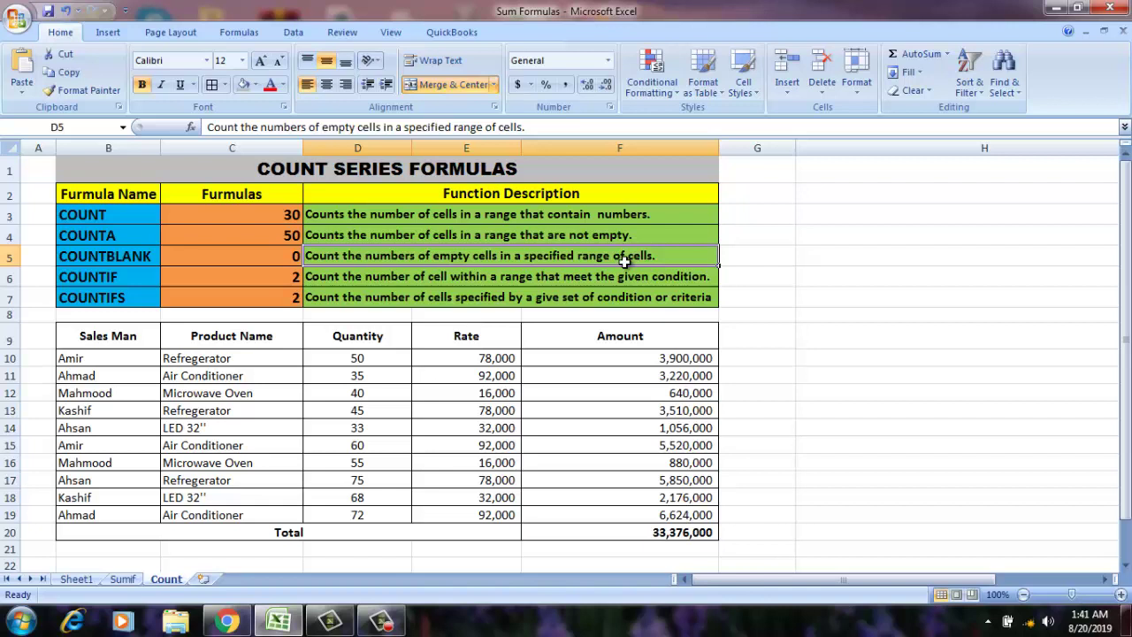
left_click(246, 259)
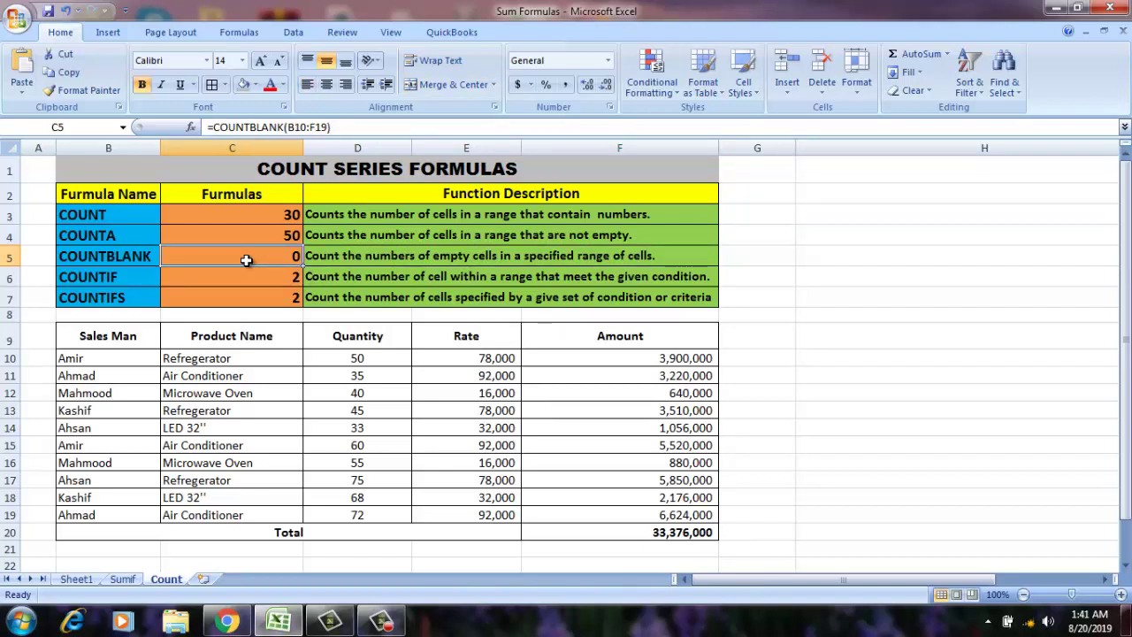
Step: Re-enter C5 as =COUNTBLANK(B10:F19) via the function search, returning 0
key("Delete")
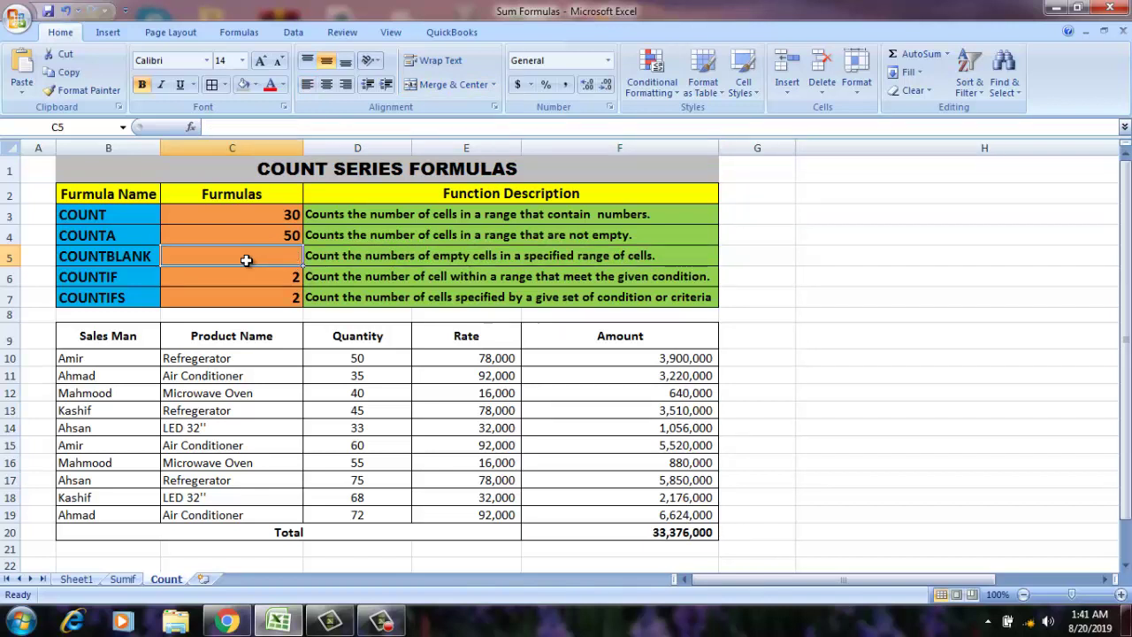
left_click(191, 126)
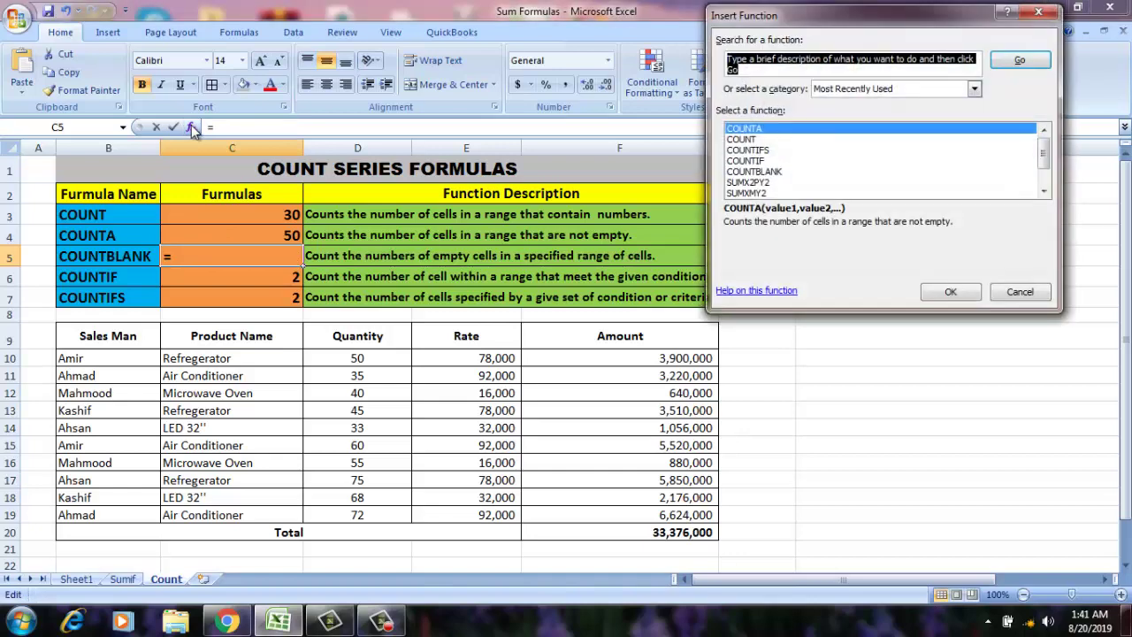
type("c")
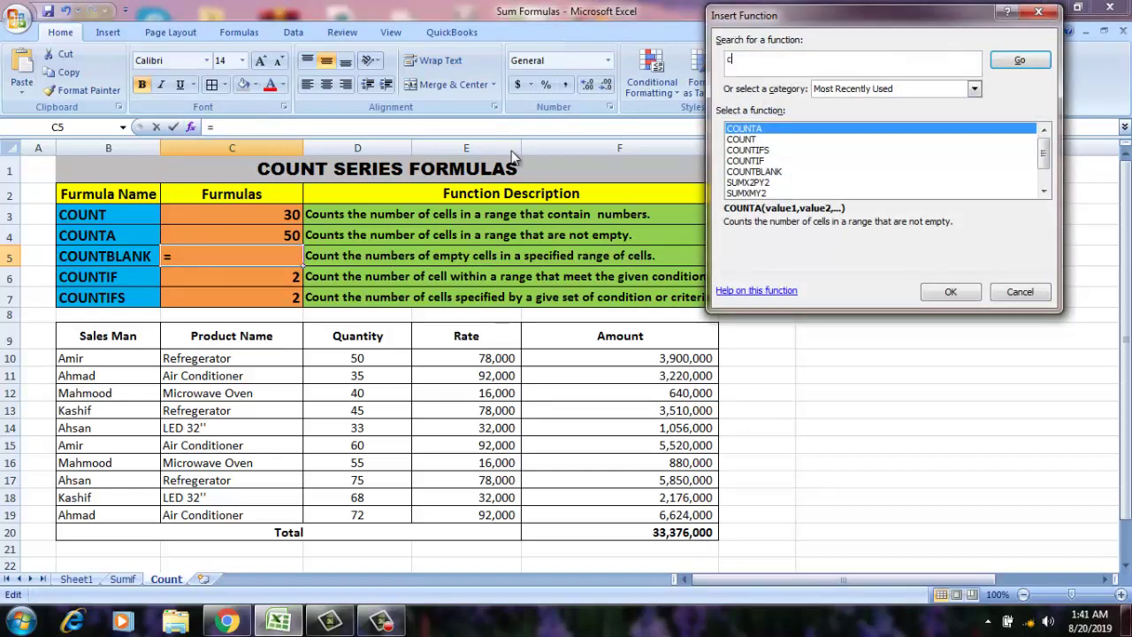
type("ount")
type("blank")
key("Return")
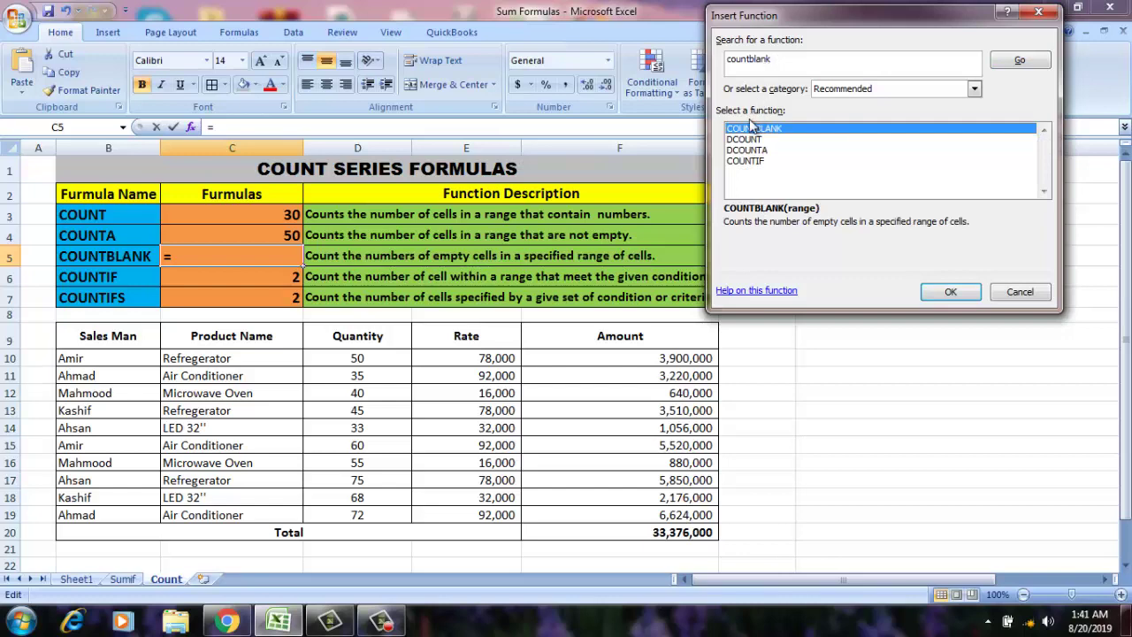
double_click(750, 130)
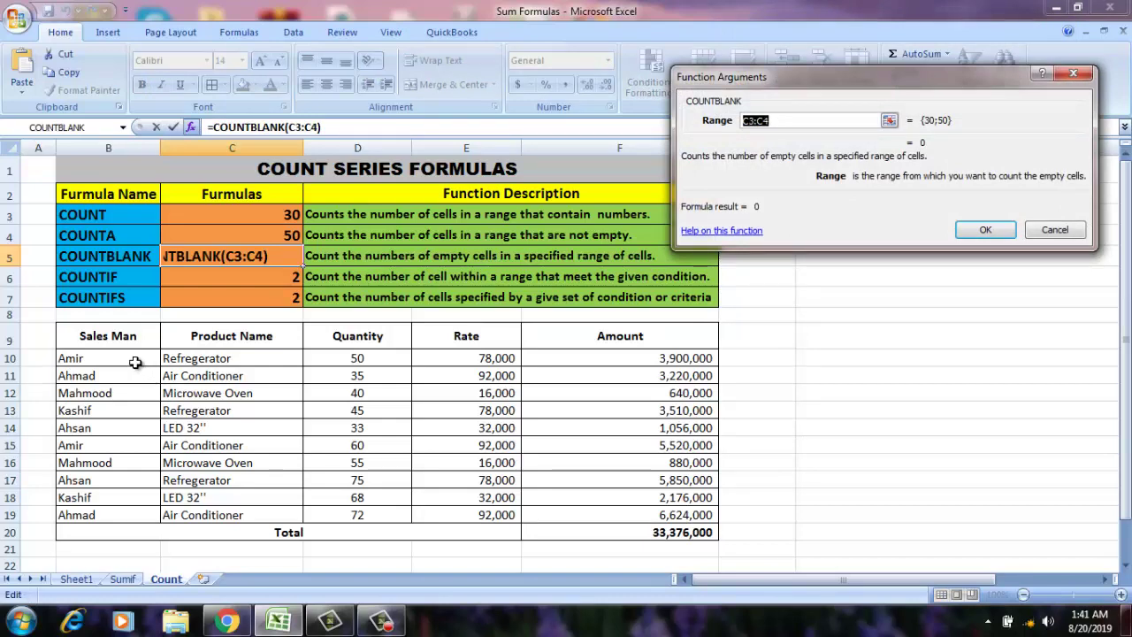
left_click_drag(134, 361, 564, 511)
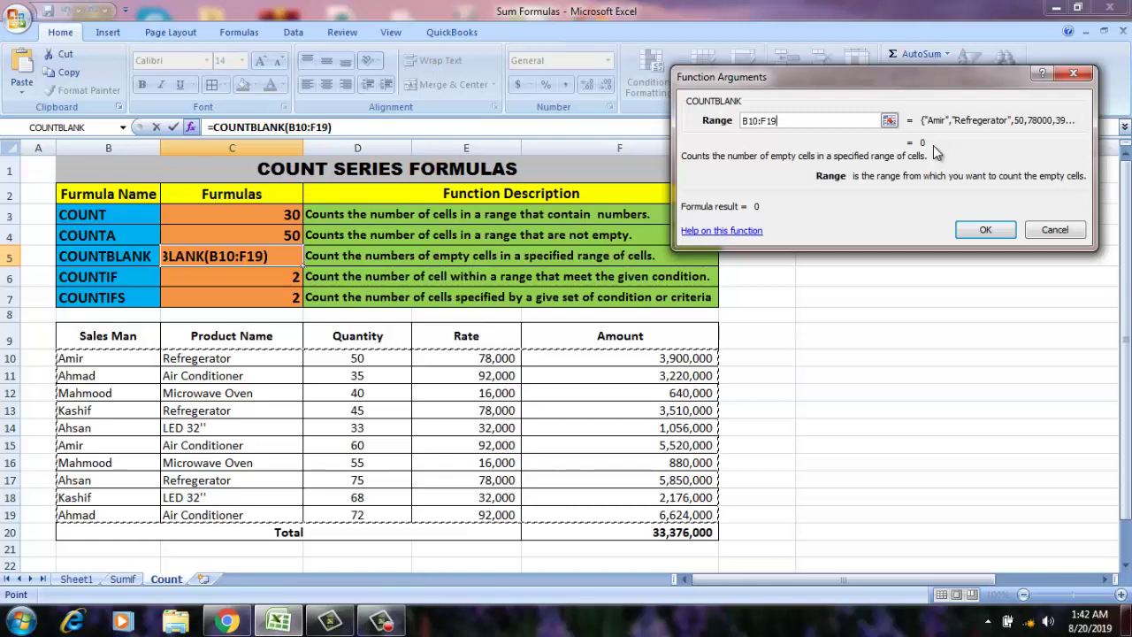
left_click(983, 232)
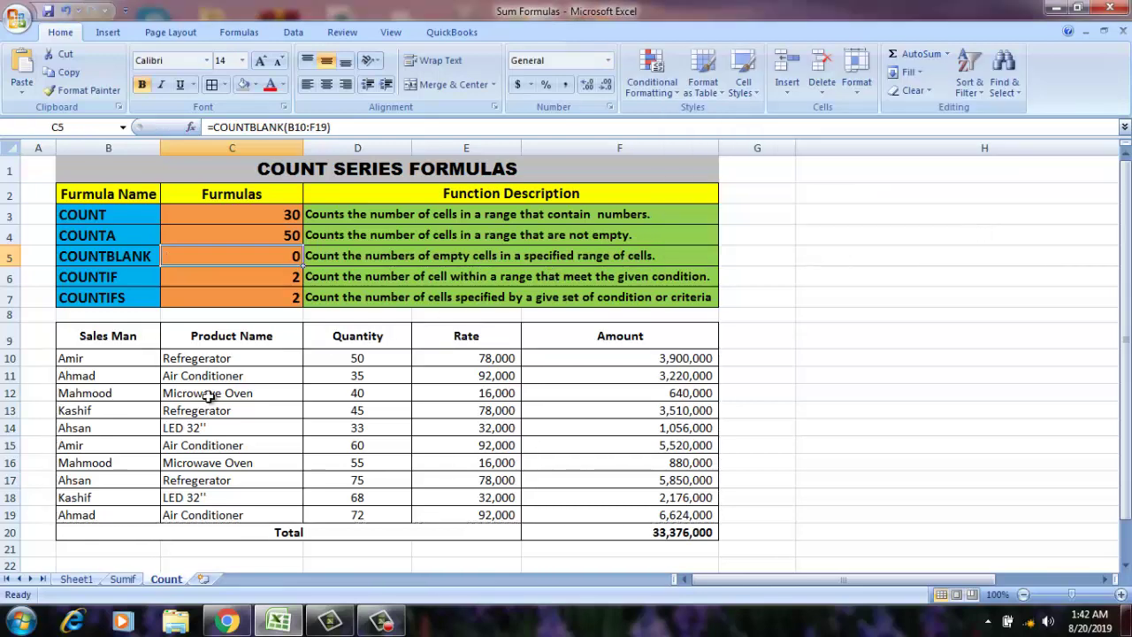
left_click(141, 360)
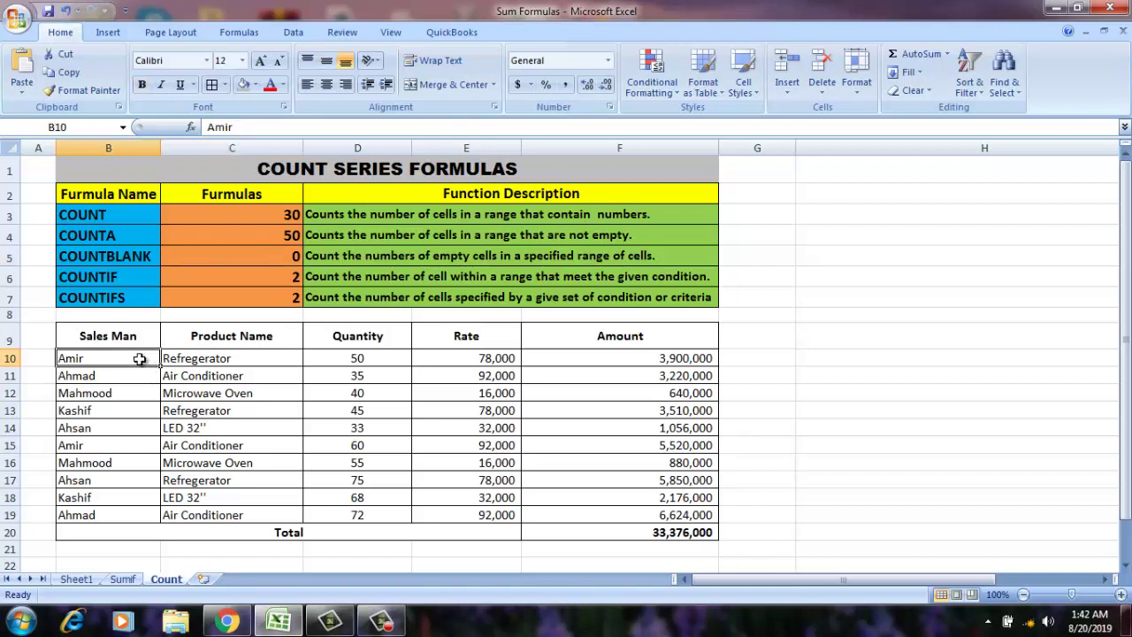
key("shift+Down")
key("shift+Down")
key("shift+Down")
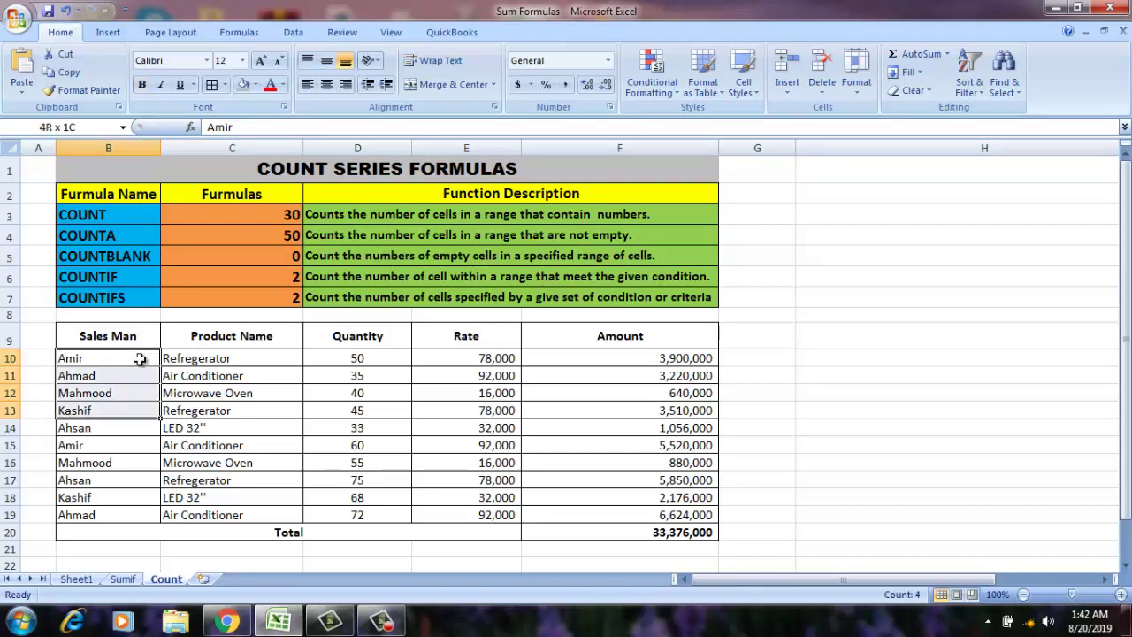
key("shift+Down")
key("shift+Down")
key("shift+Down")
key("shift+Down")
key("shift+Down")
key("shift+Down")
key("ctrl+c")
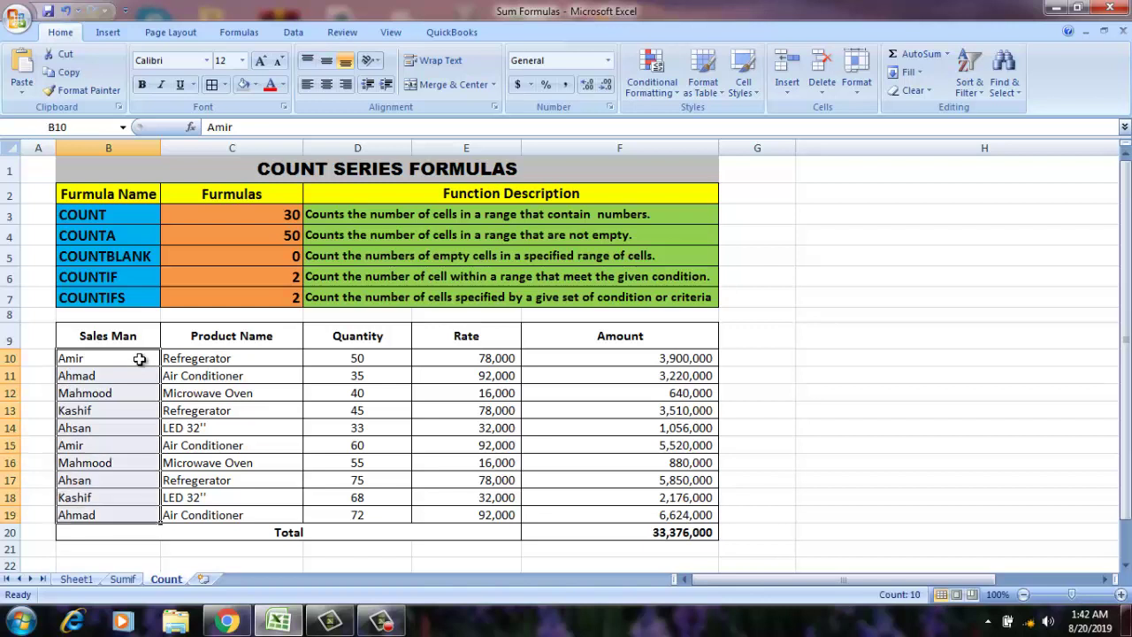
key("Delete")
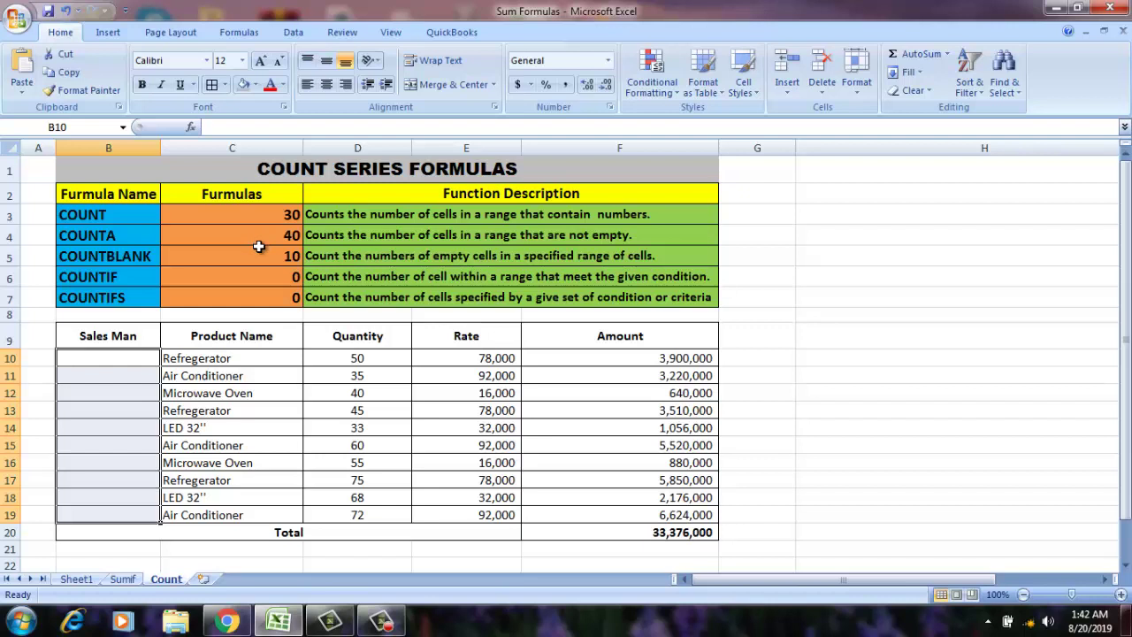
key("ctrl+v")
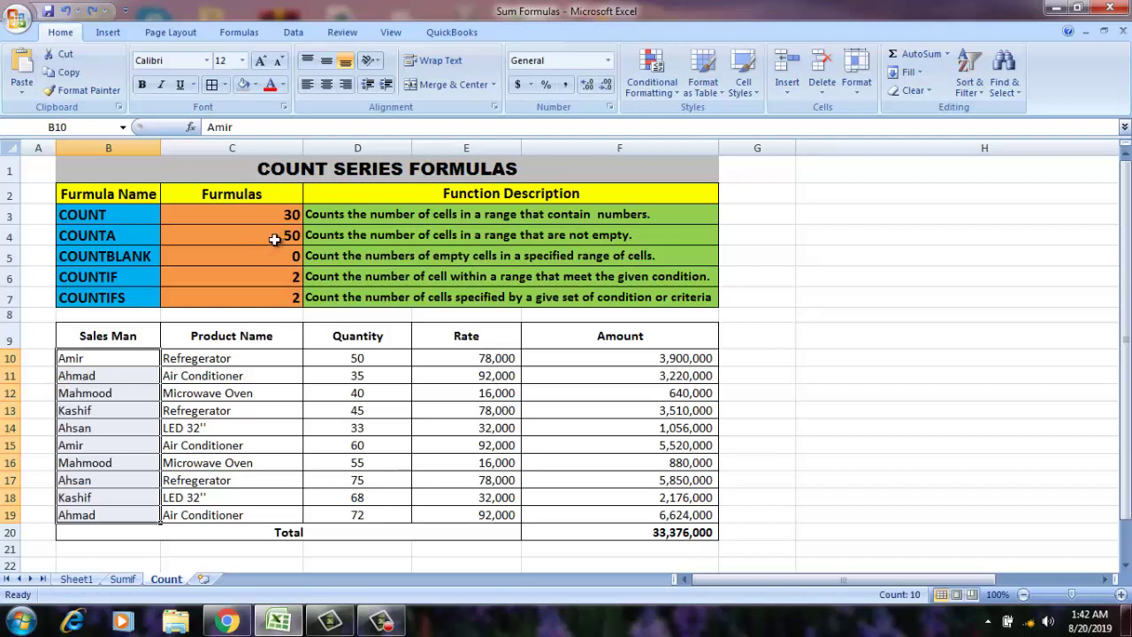
left_click(274, 241)
left_click(268, 255)
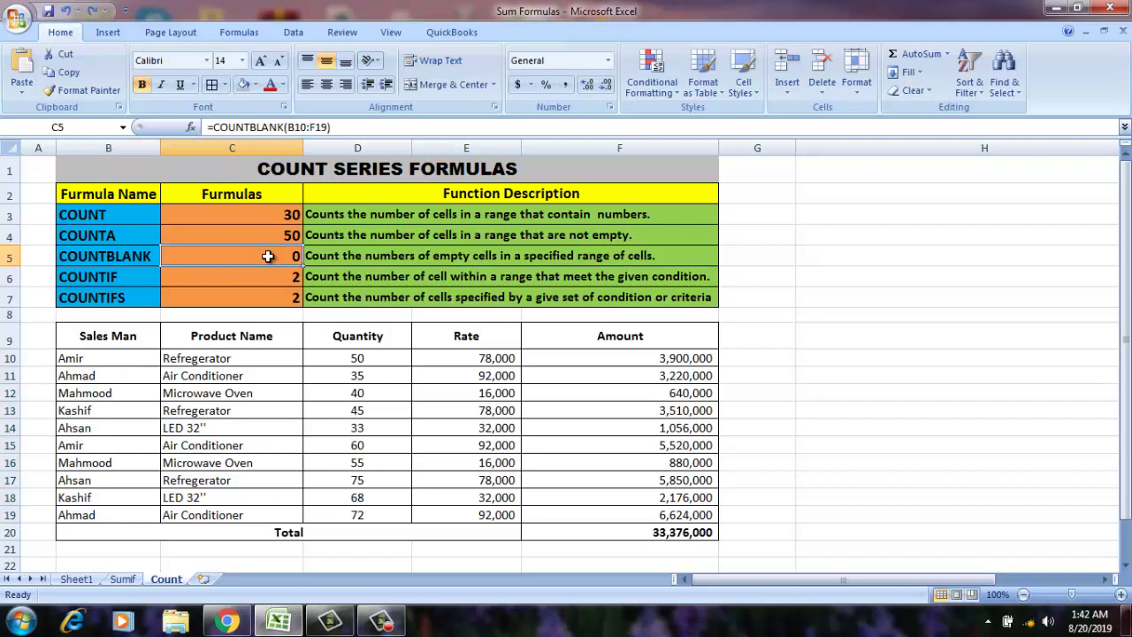
key("Left")
key("Right")
key("Right")
key("Right")
key("Left")
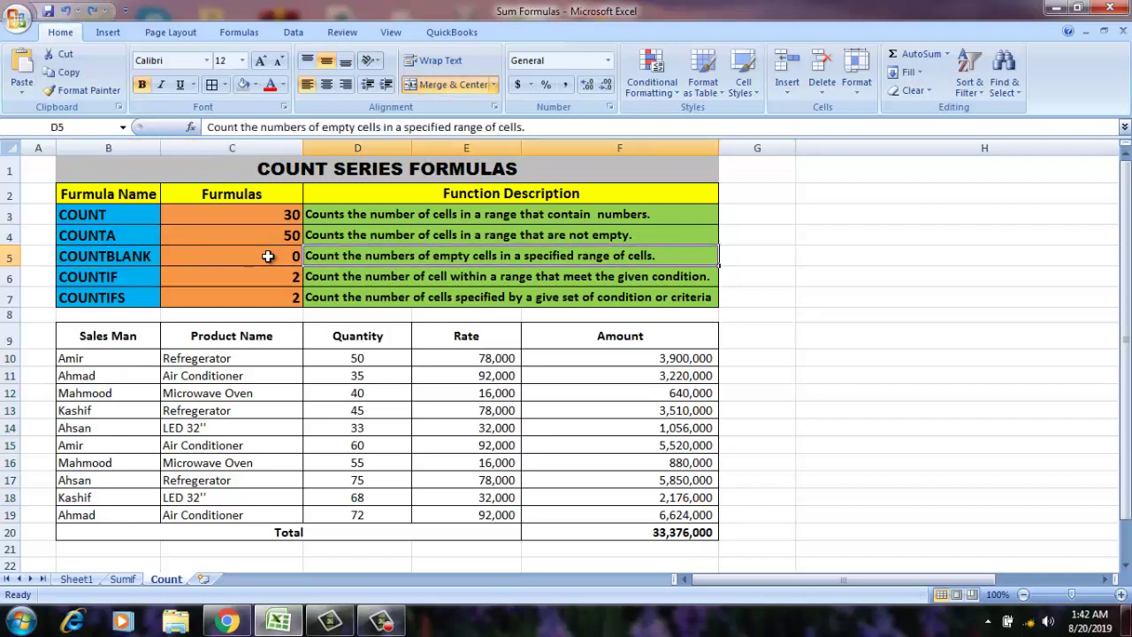
key("Left")
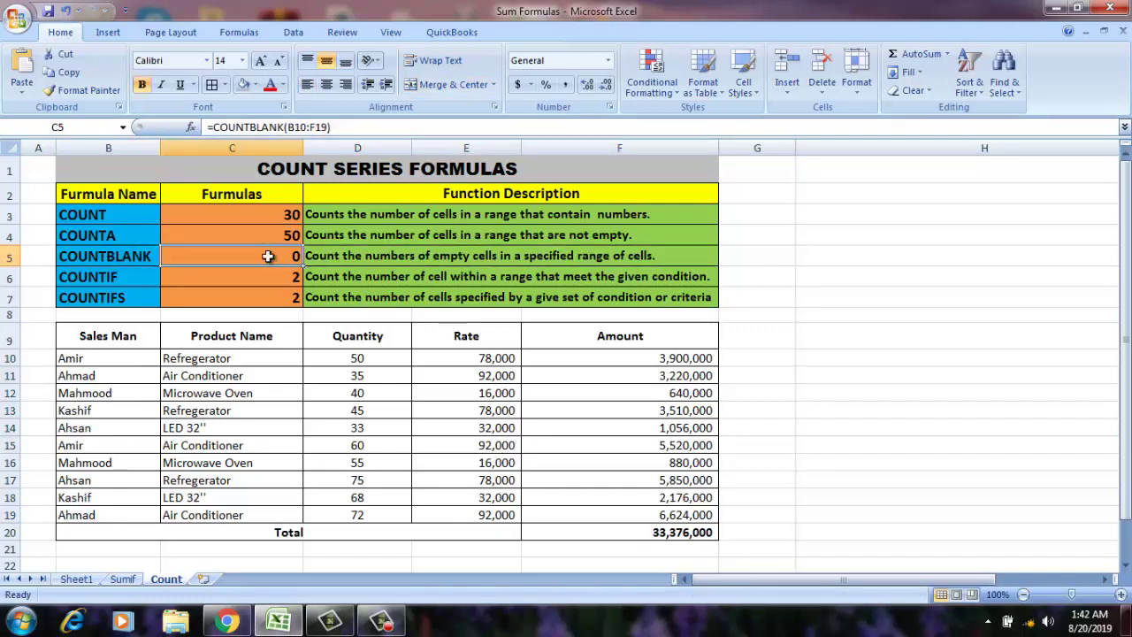
key("Left")
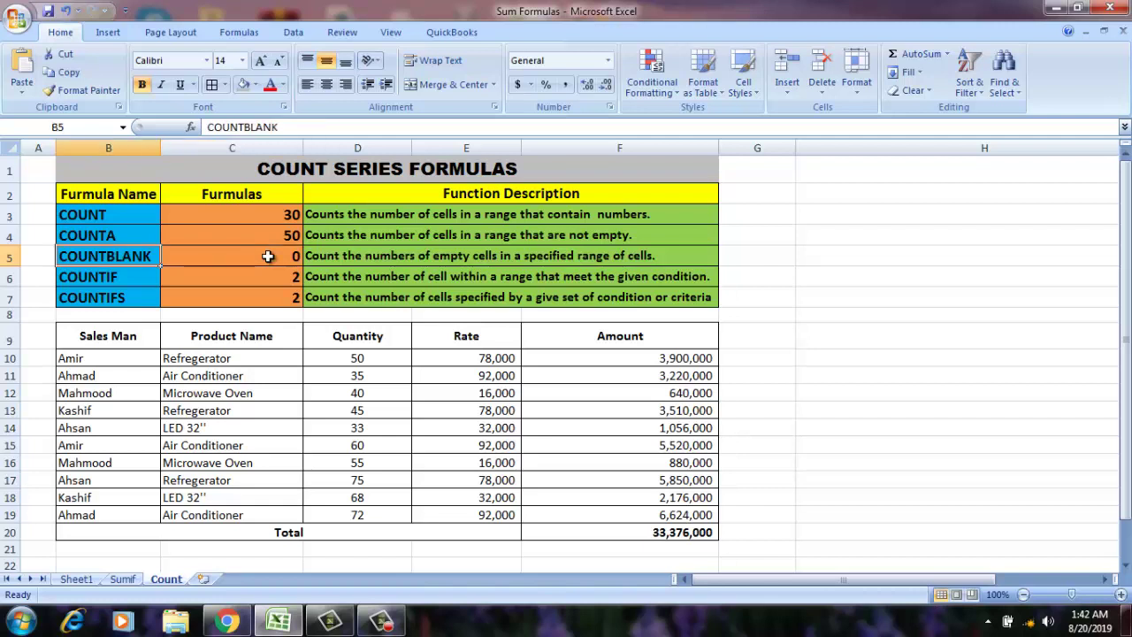
key("Up")
key("Up")
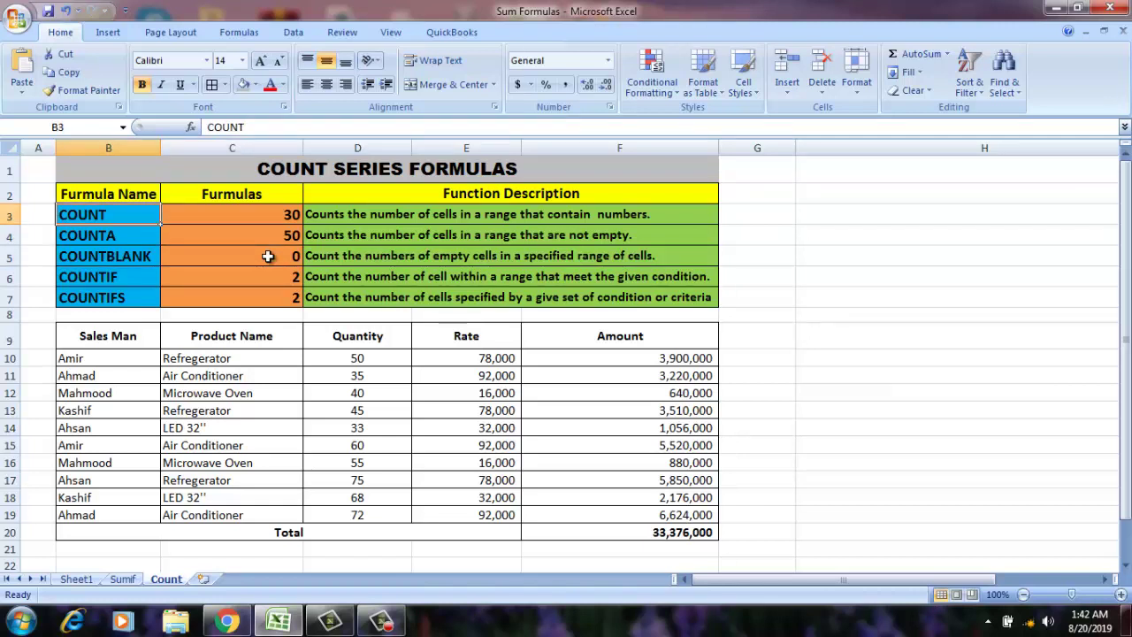
key("Down")
key("Down")
key("Down")
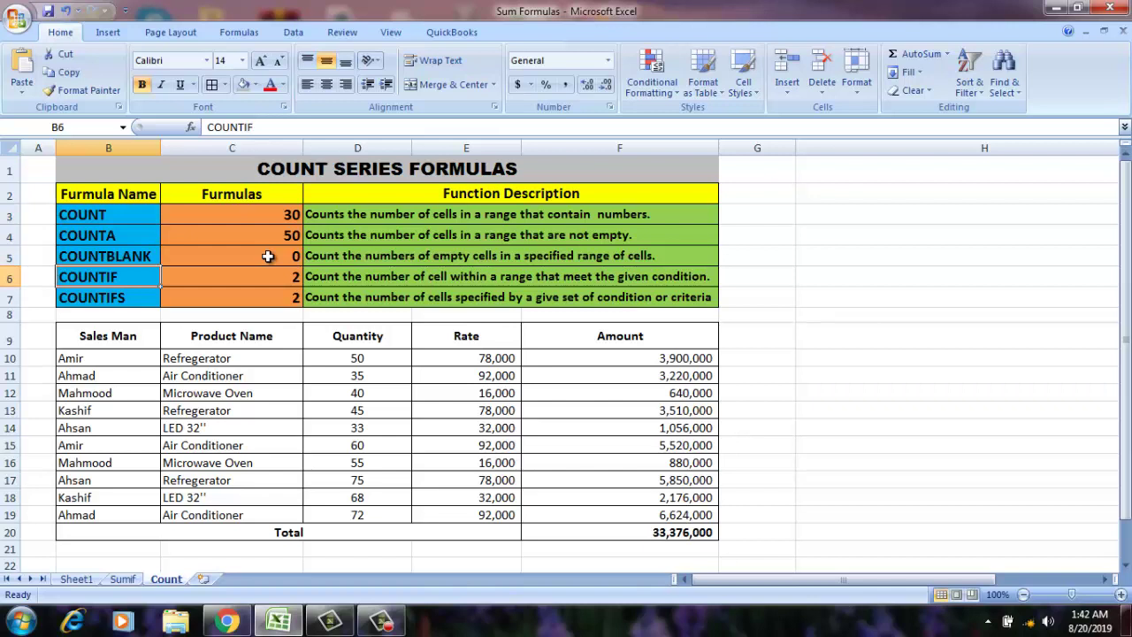
key("Right")
key("Right")
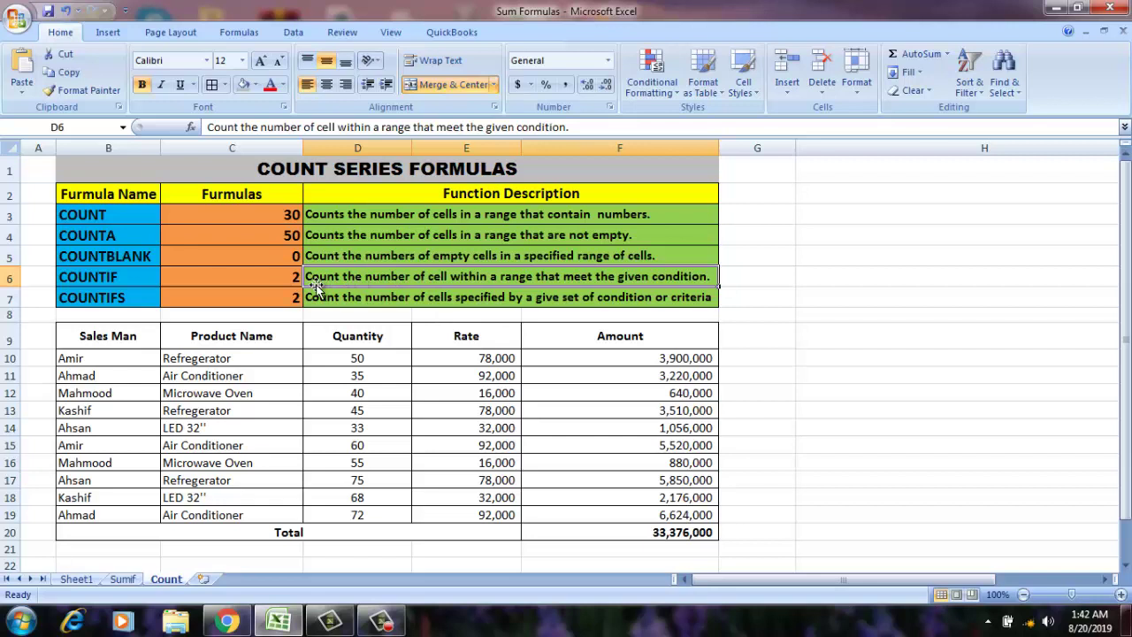
left_click(89, 292)
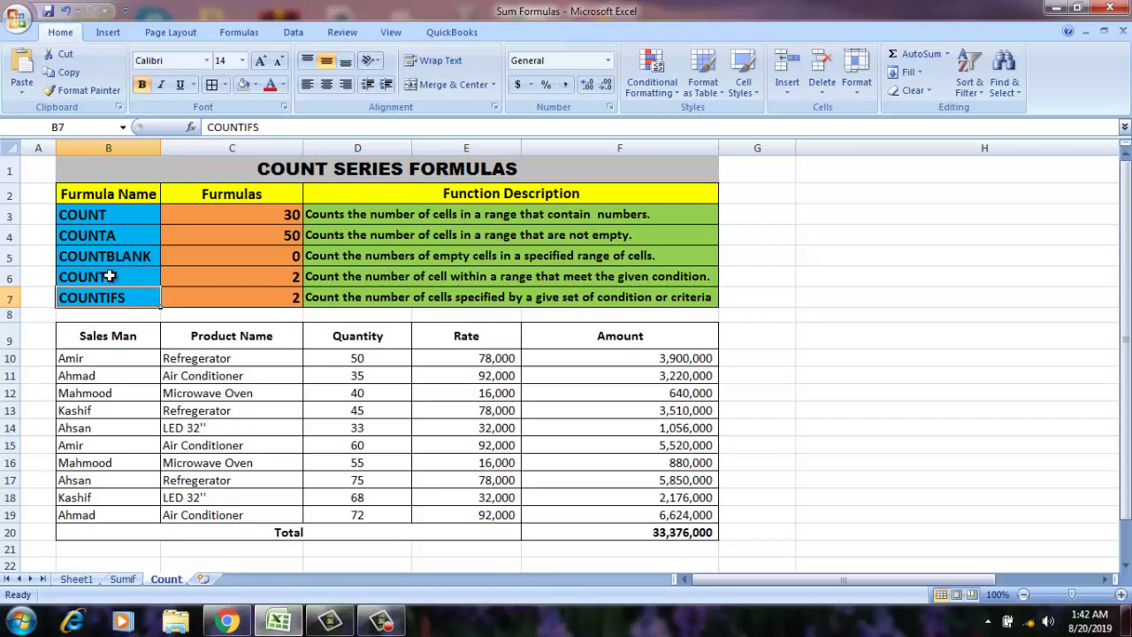
left_click(108, 276)
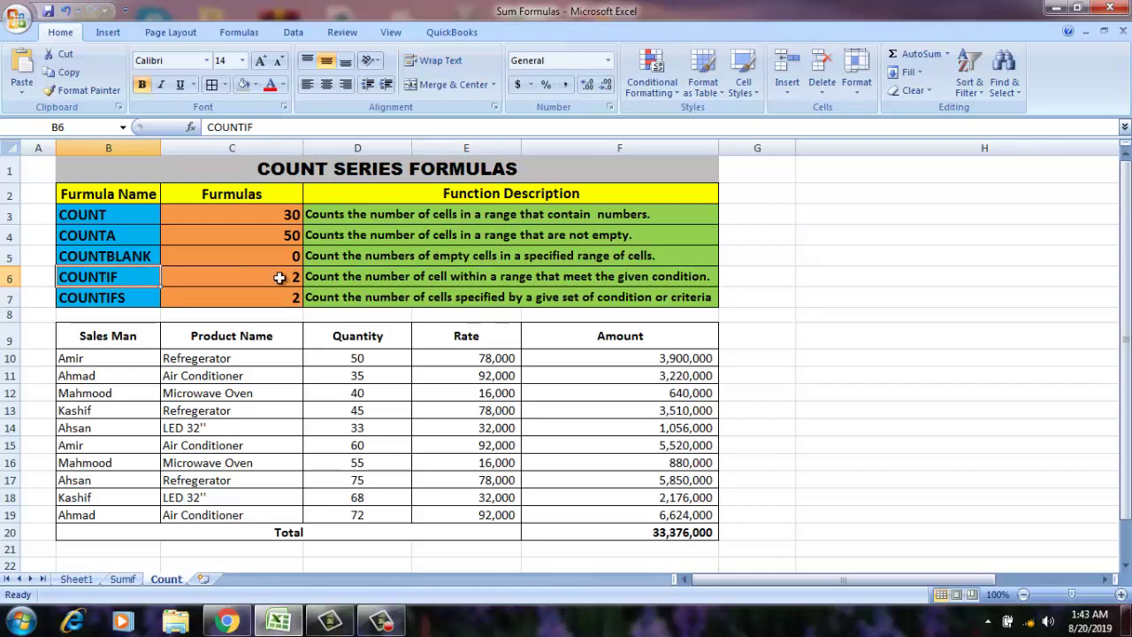
left_click(358, 283)
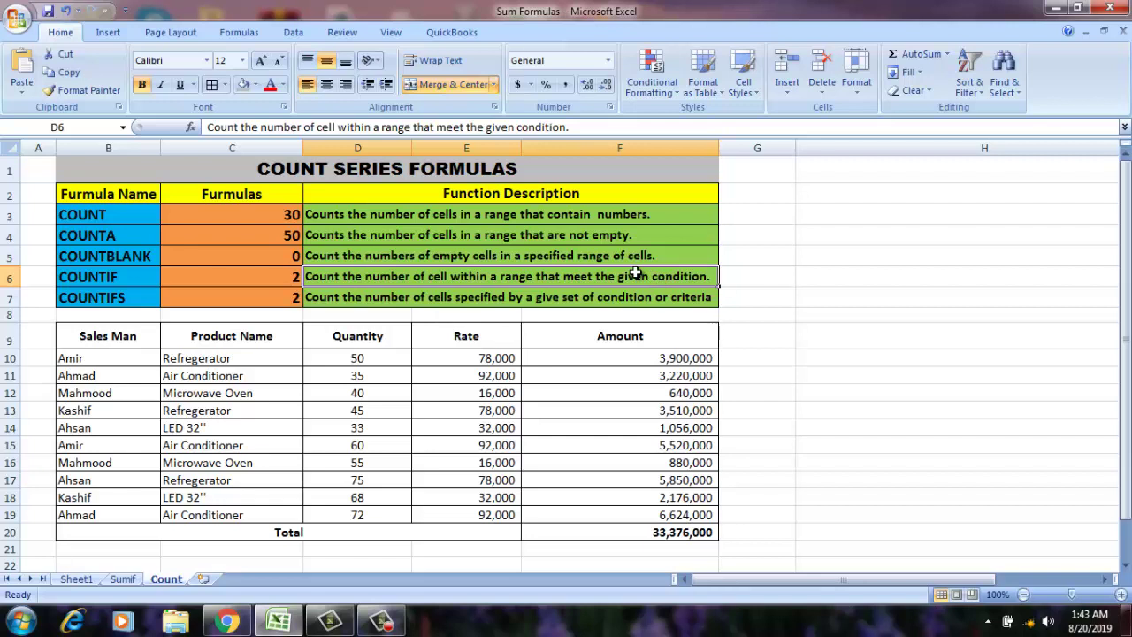
left_click(231, 280)
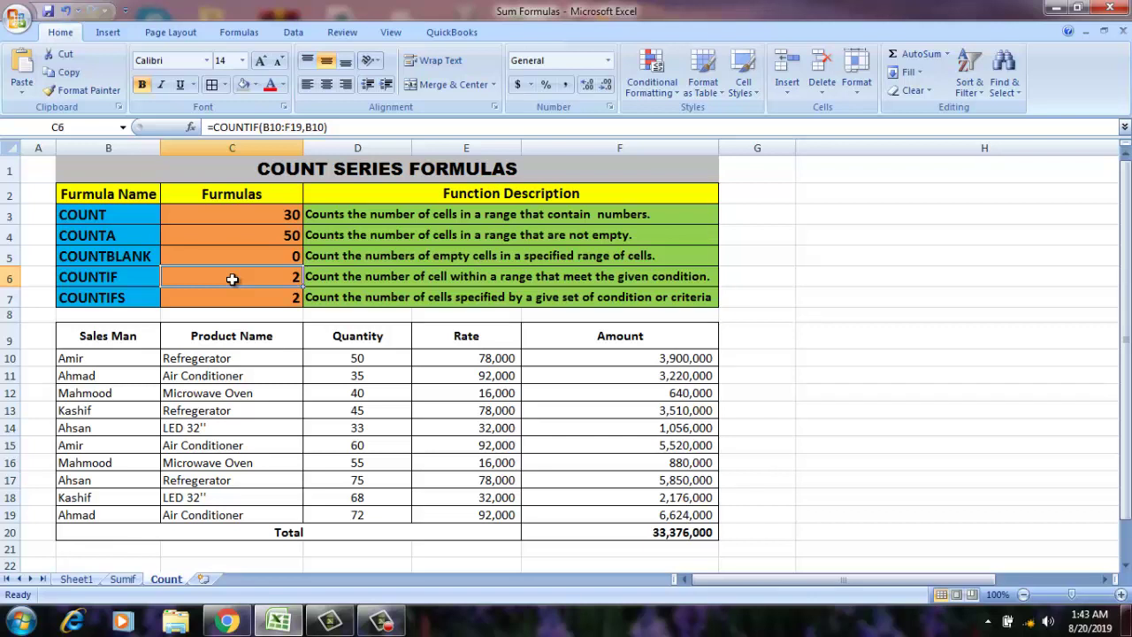
Step: Rebuild C6 as =COUNTIF(C10:C19,C11) using the COUNTIF function search
key("Delete")
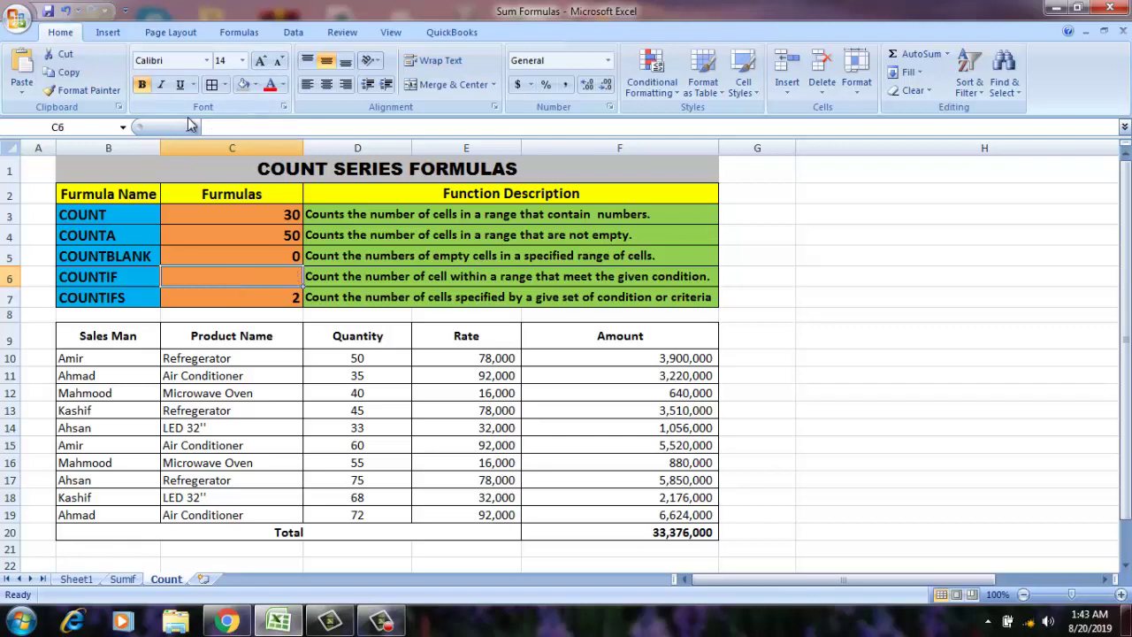
left_click(192, 128)
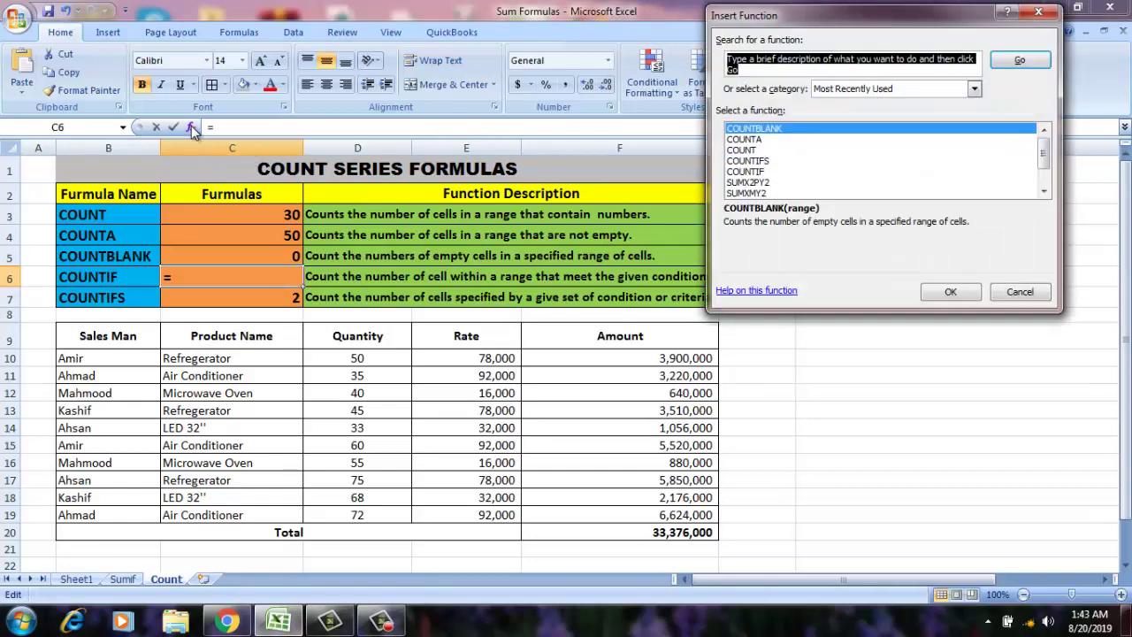
type("coun")
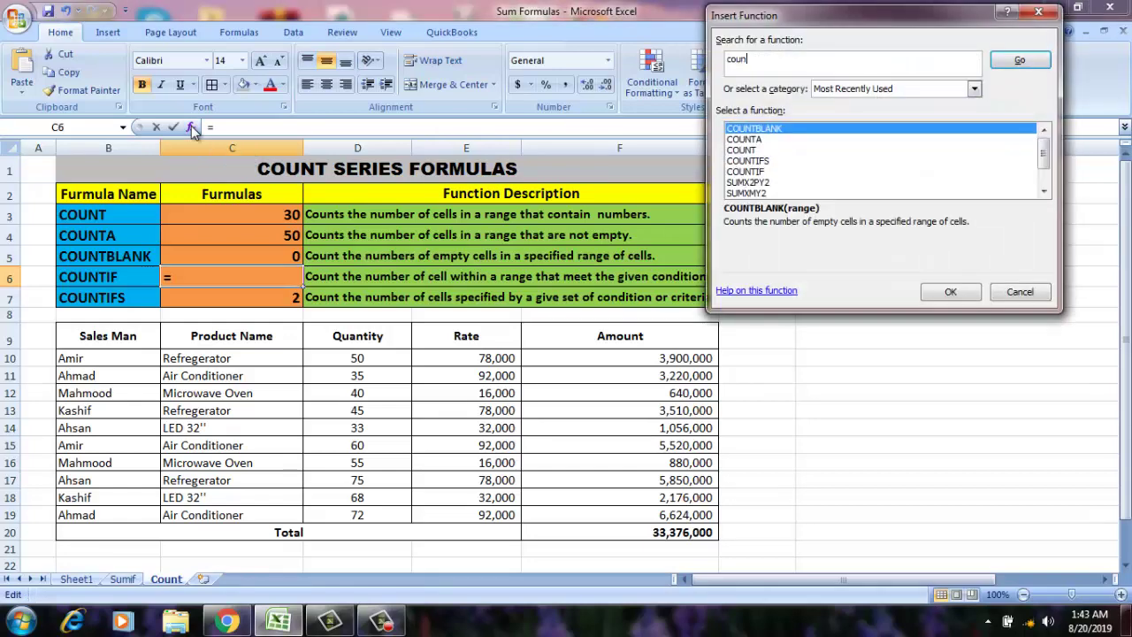
type("tif")
key("Return")
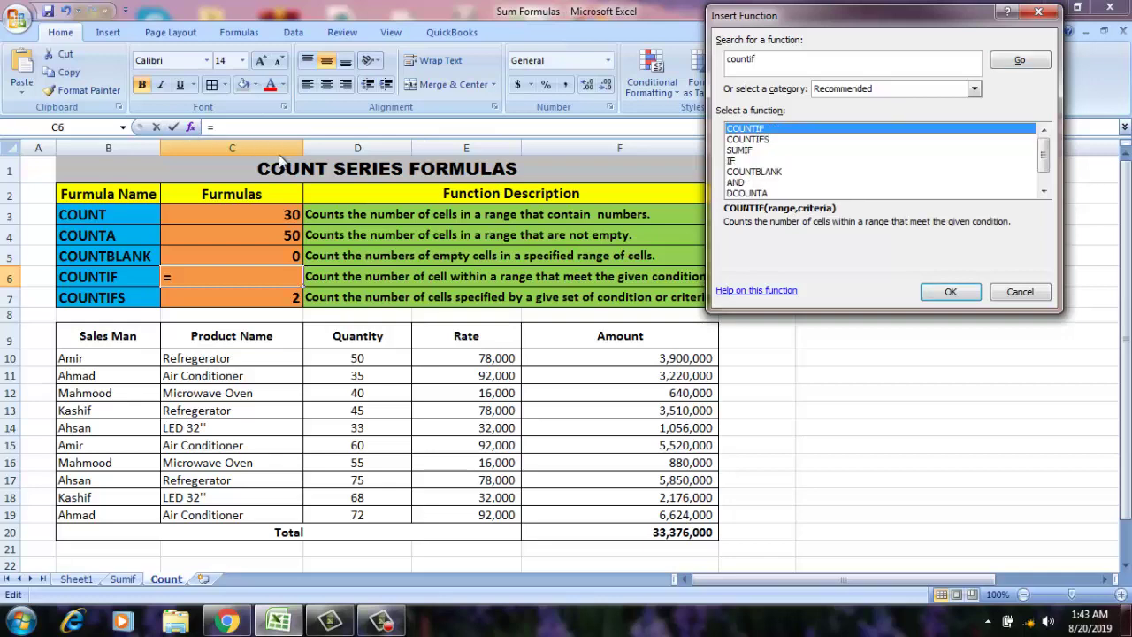
double_click(742, 129)
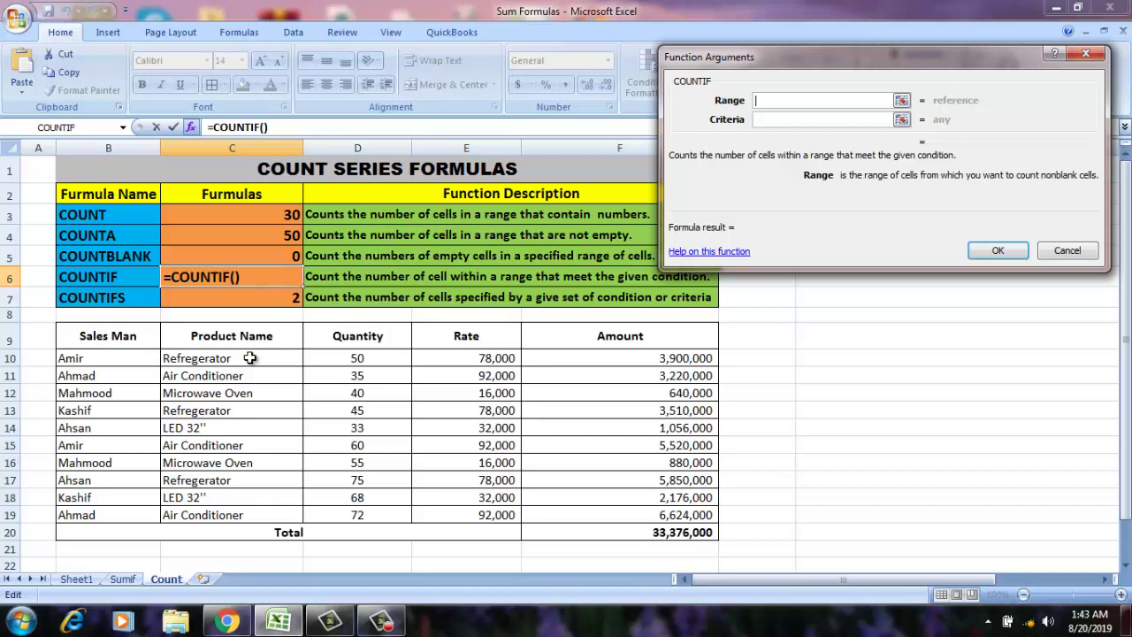
left_click_drag(250, 358, 243, 508)
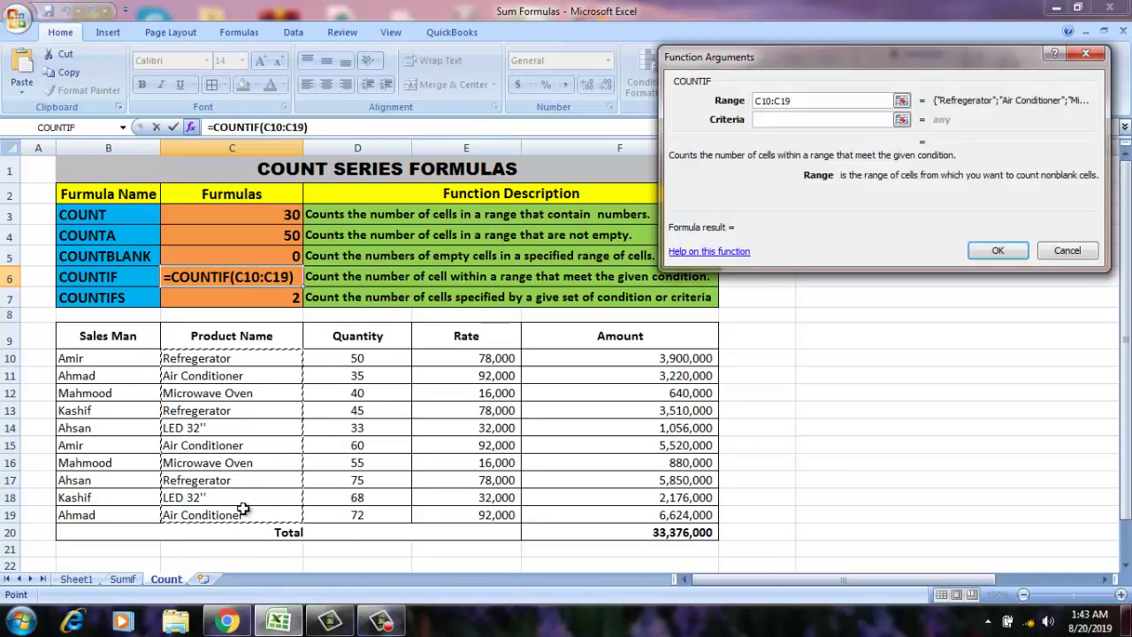
left_click(797, 120)
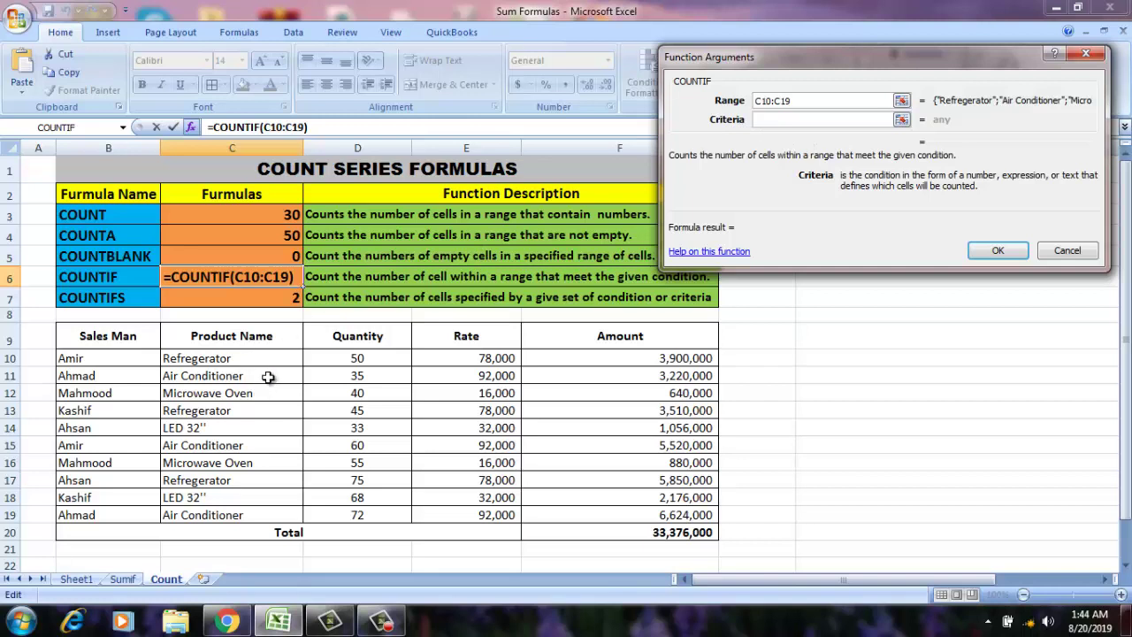
left_click(267, 377)
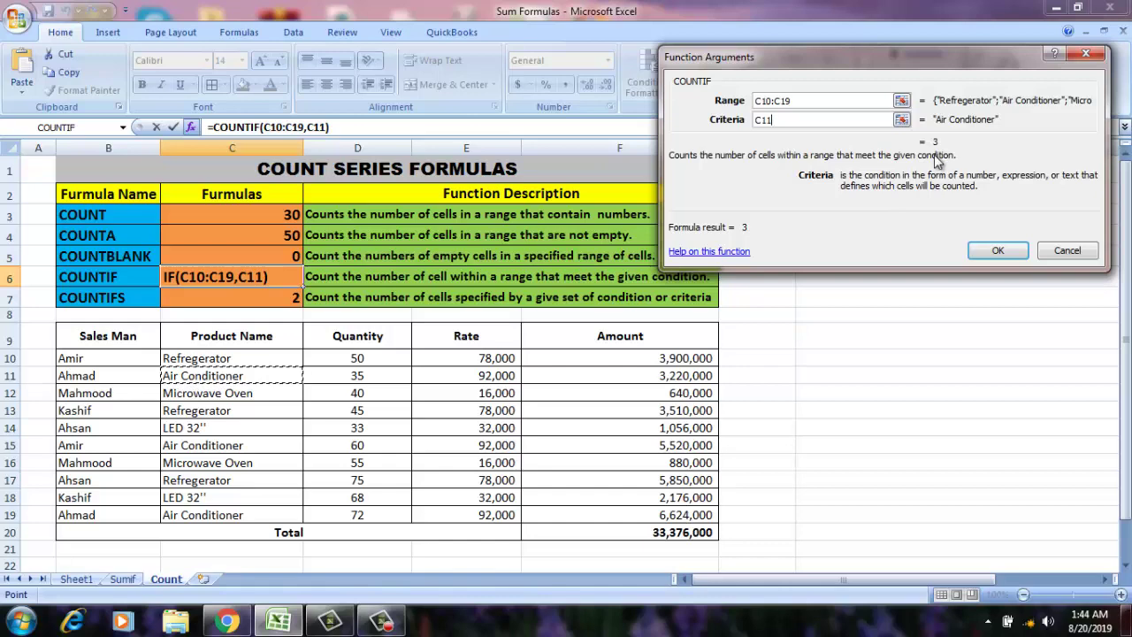
left_click(984, 254)
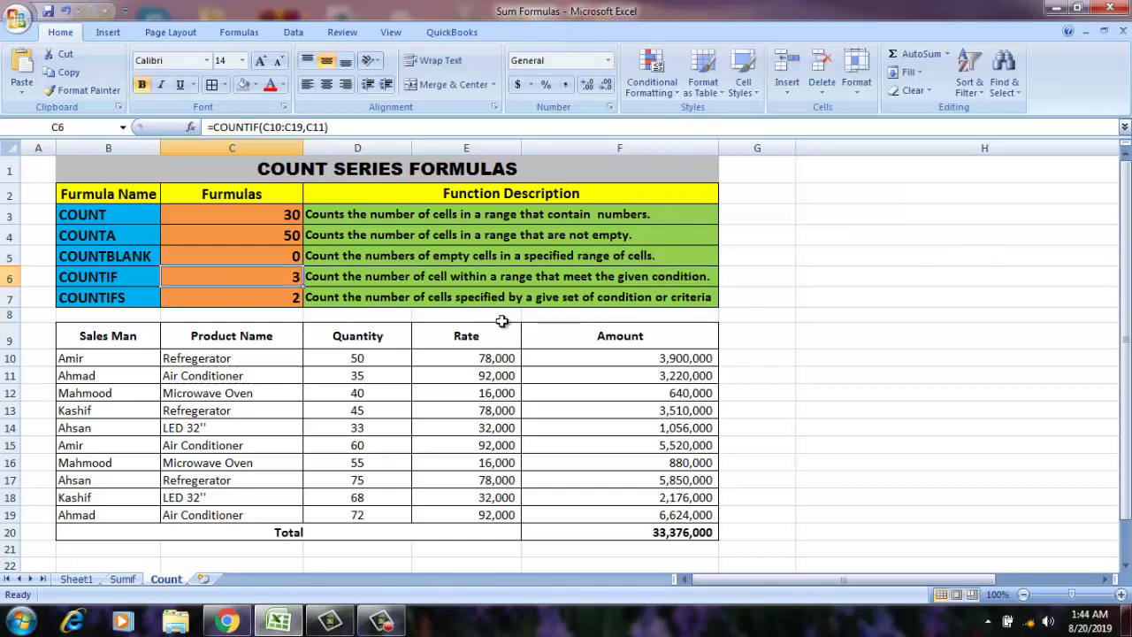
Step: Check the three Air Conditioner entries, then return to the COUNTIF result in C6
left_click(224, 378)
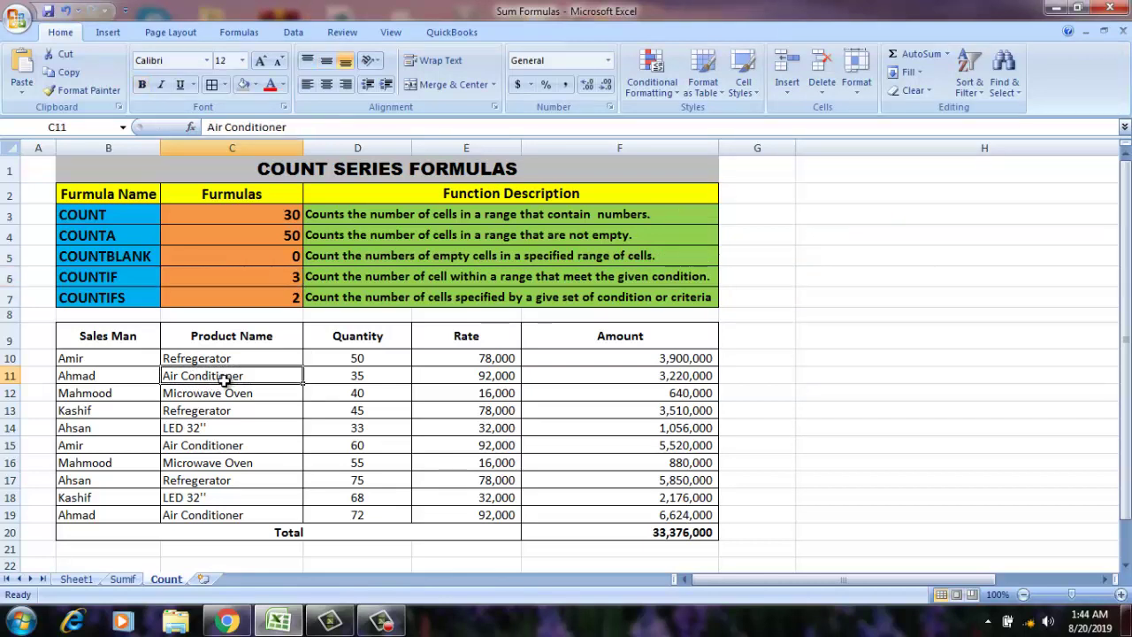
left_click(217, 449, "ctrl")
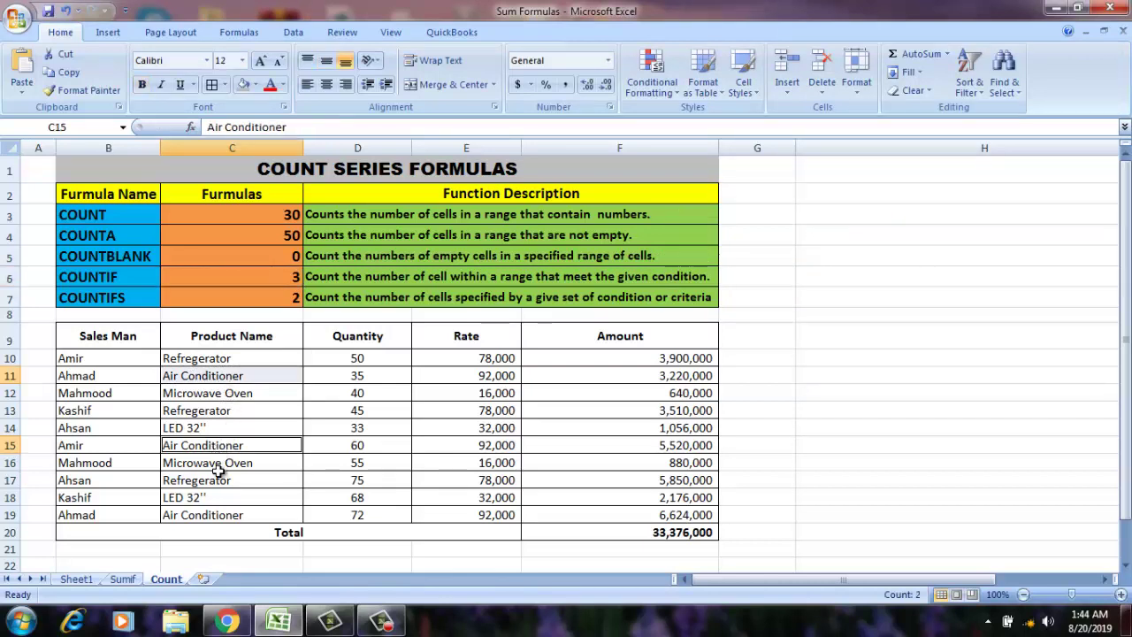
left_click(203, 515, "ctrl")
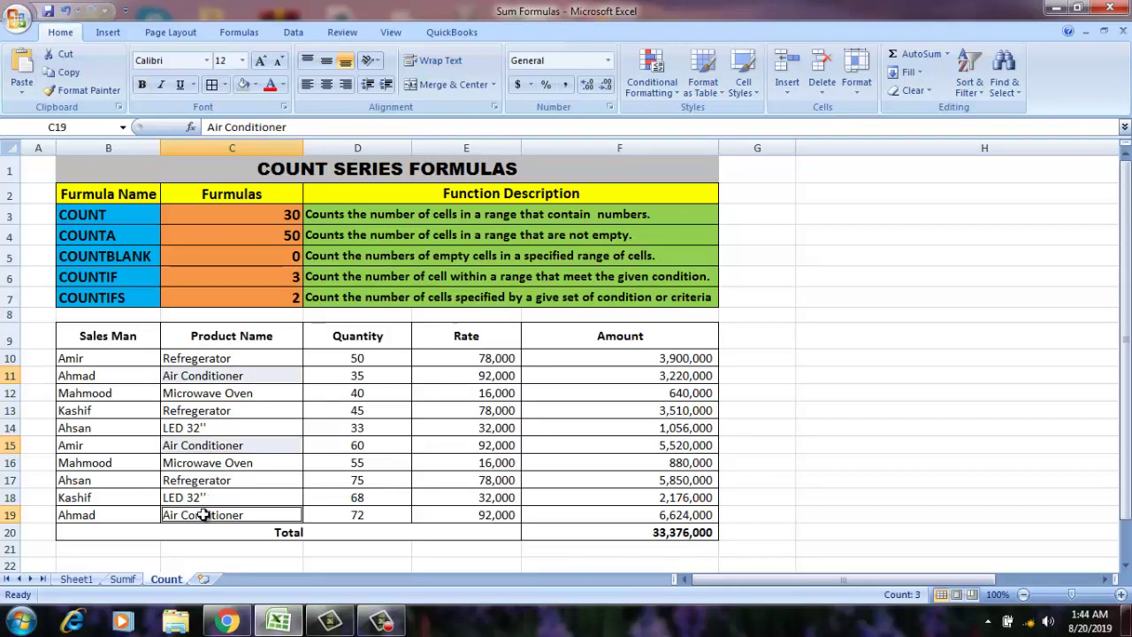
left_click(262, 283)
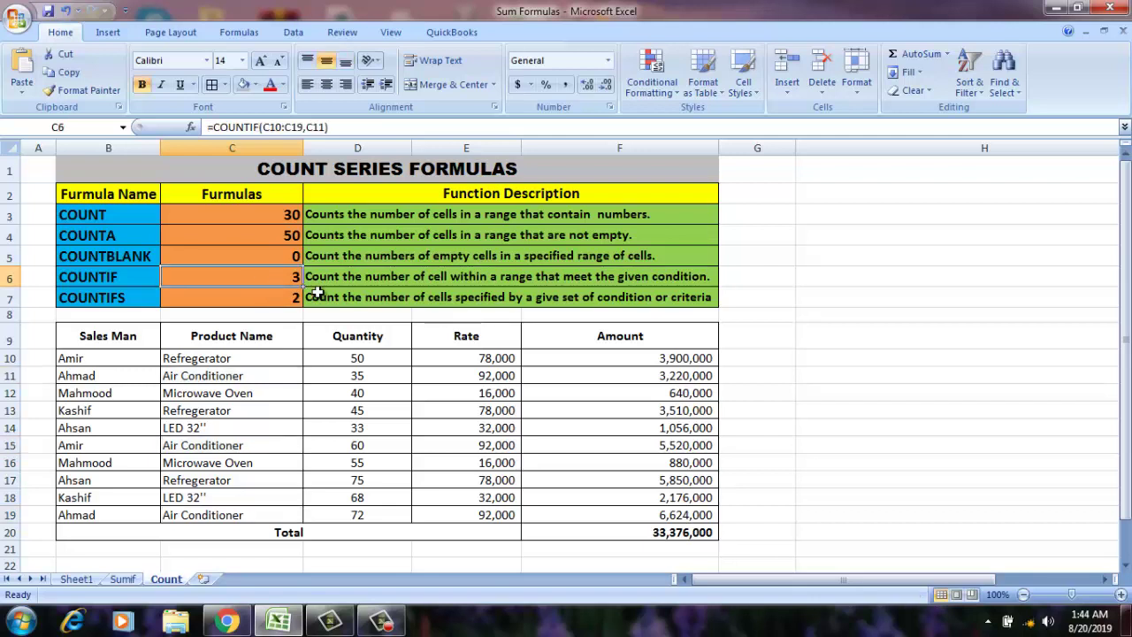
Step: Replace C6 with =COUNTIF(C10:C19,C12) to count Microwave Oven entries, returning 2
key("Delete")
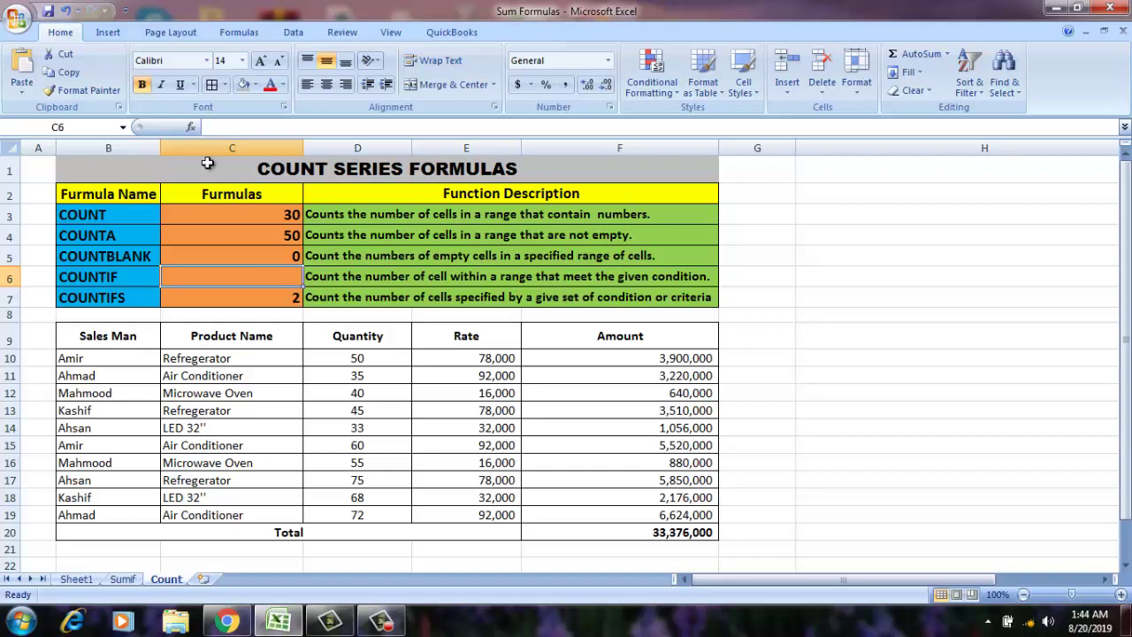
left_click(190, 126)
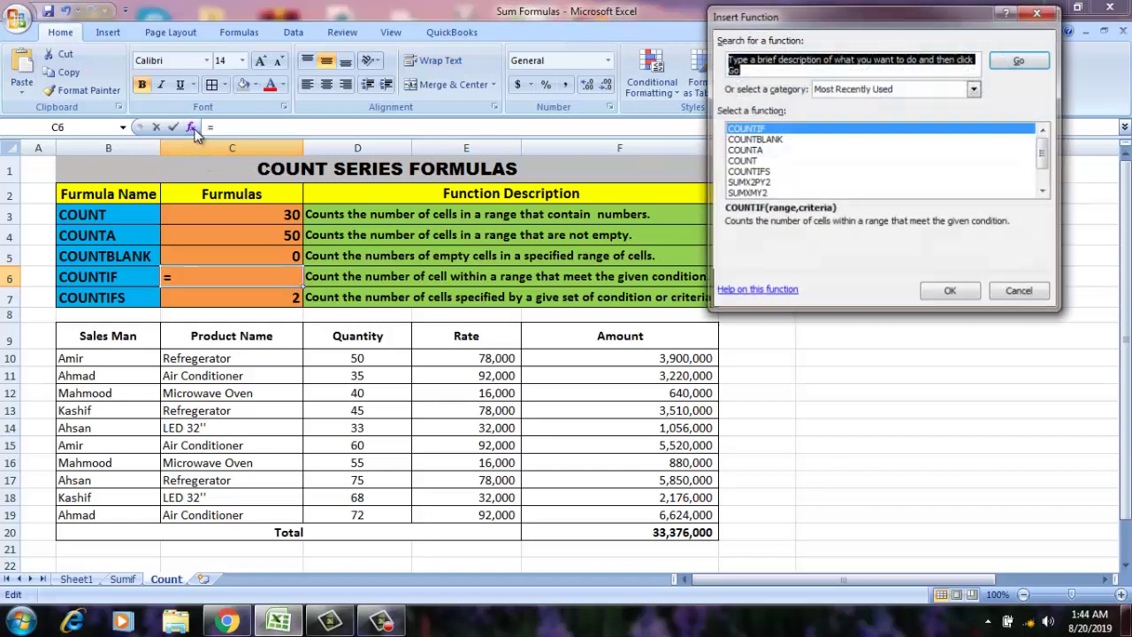
double_click(742, 129)
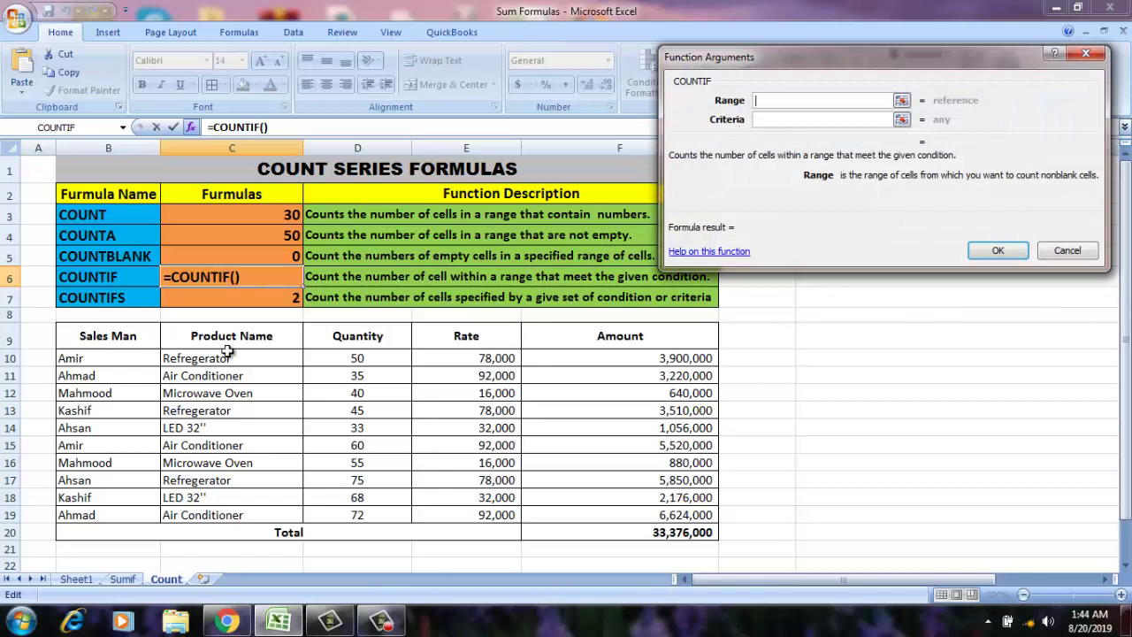
left_click_drag(227, 352, 223, 508)
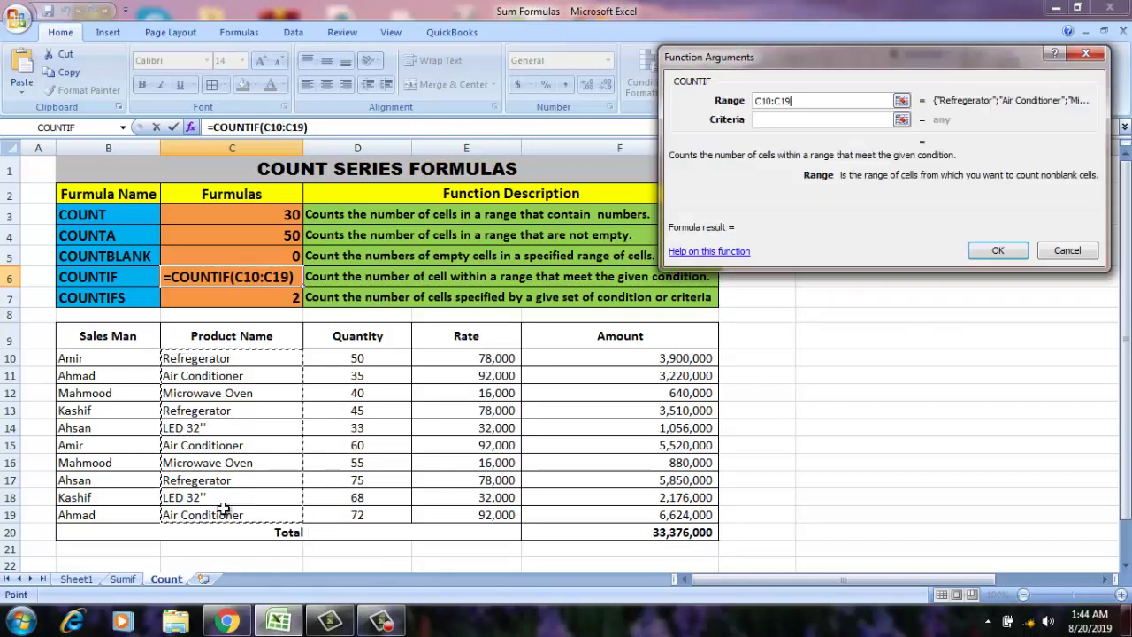
left_click(831, 120)
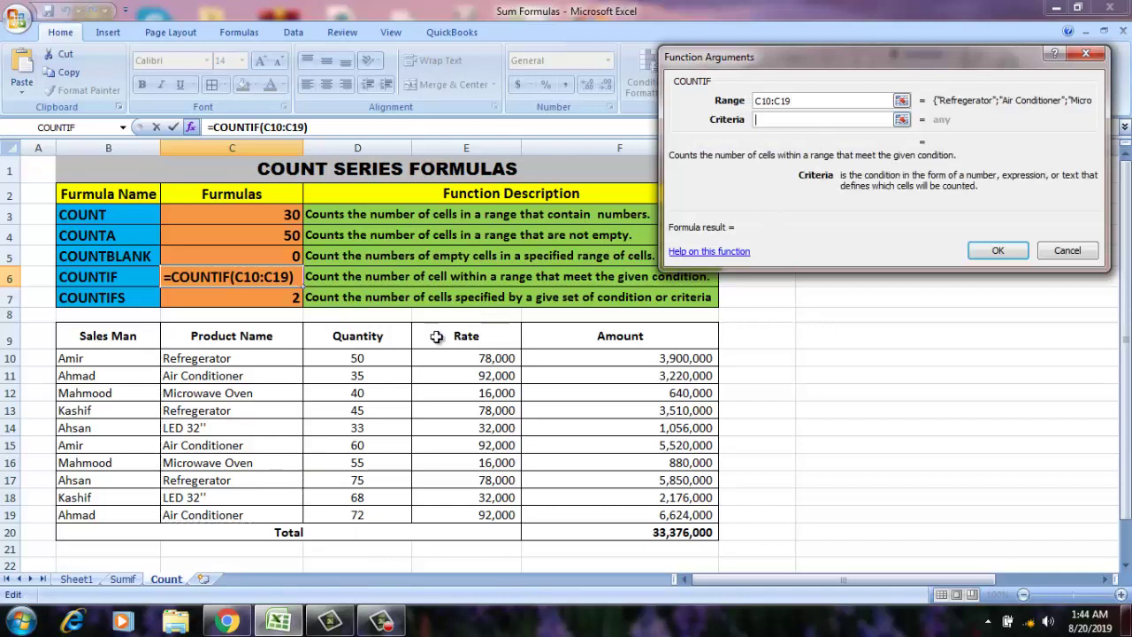
left_click(264, 396)
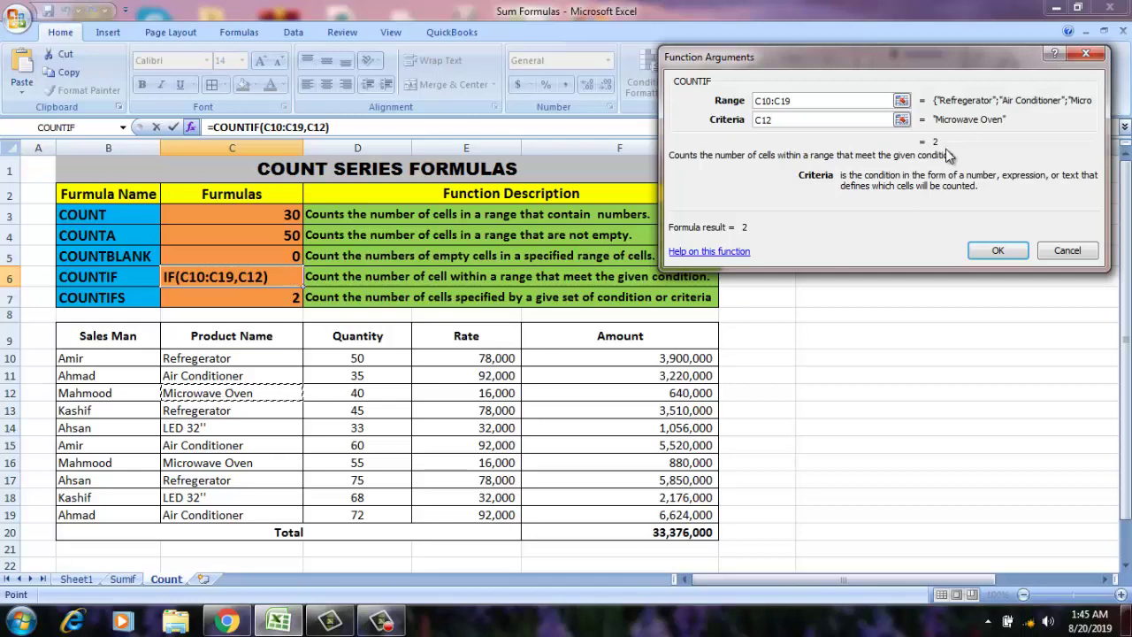
left_click(992, 250)
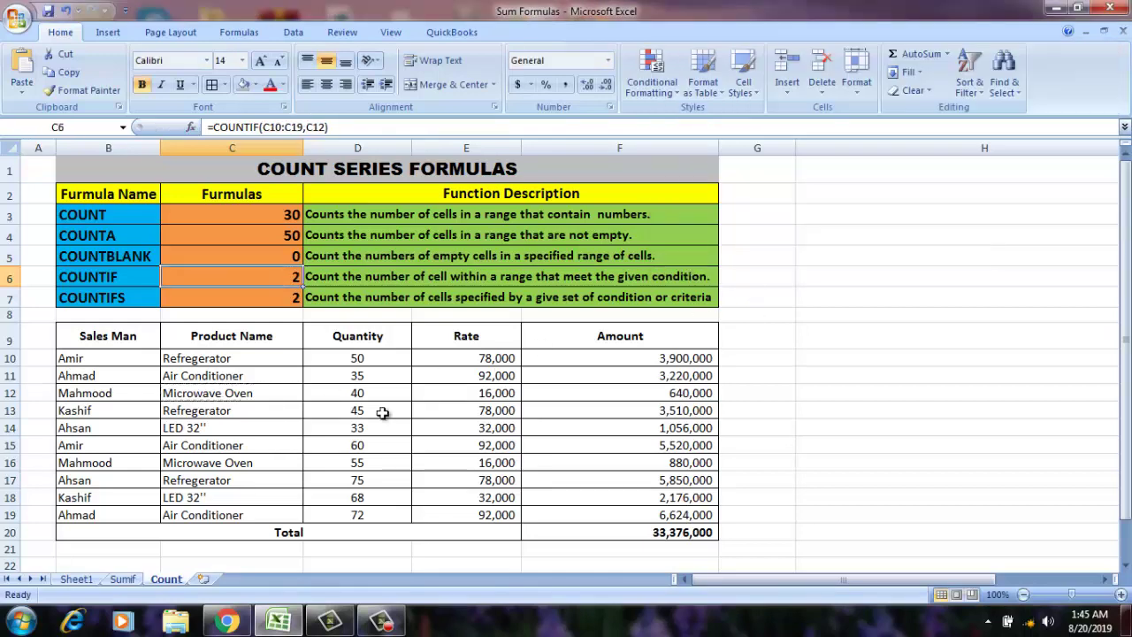
left_click(259, 393)
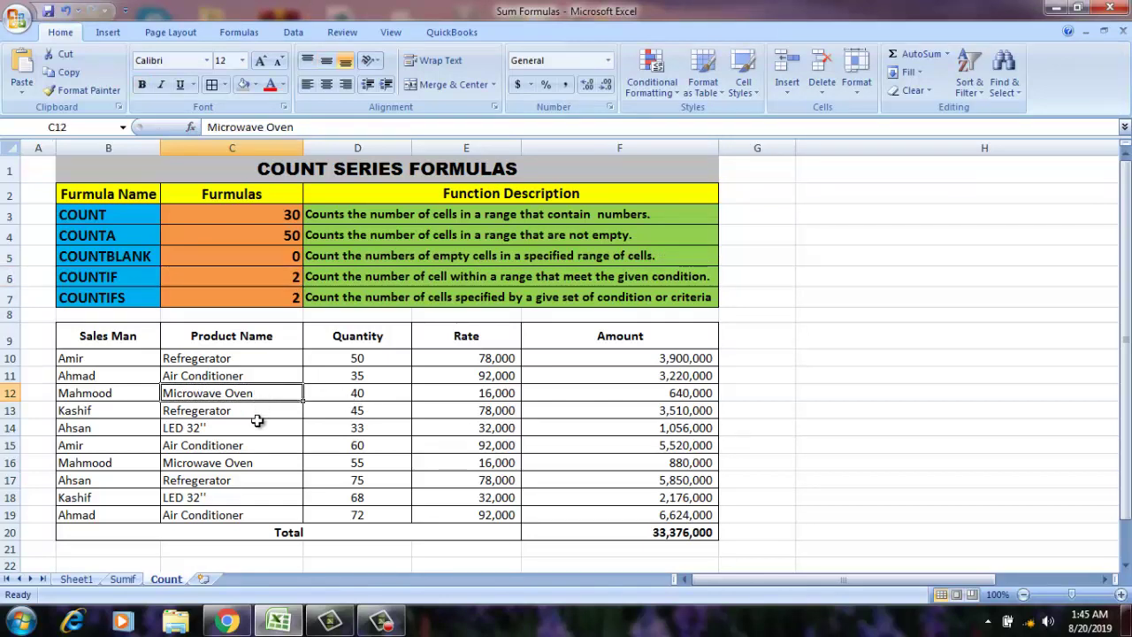
left_click(253, 465, "ctrl")
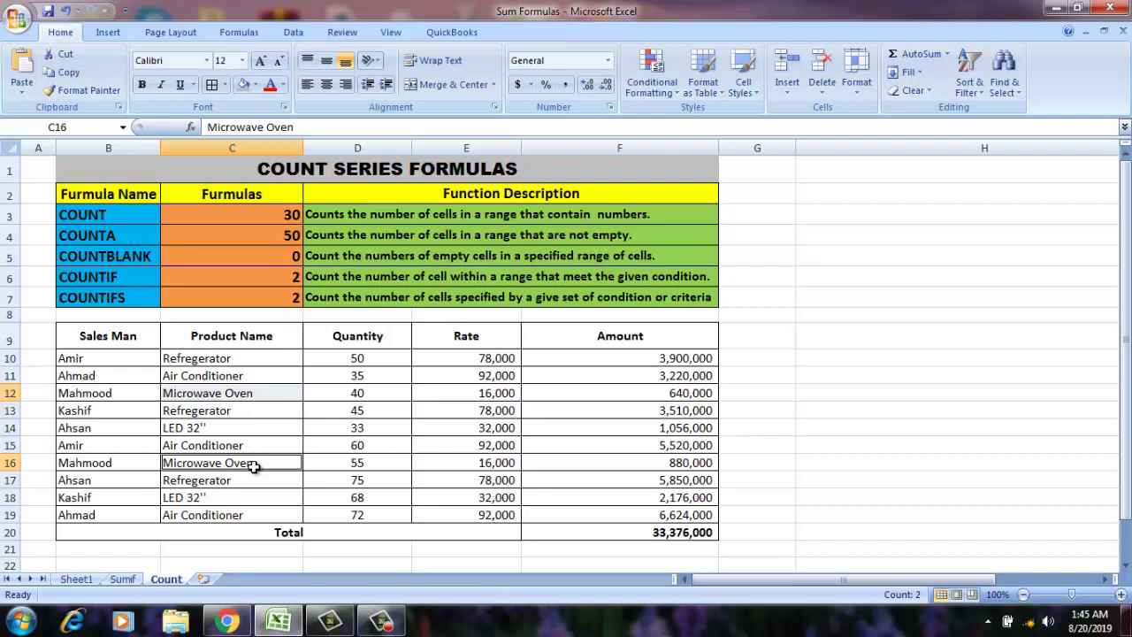
left_click(265, 277)
left_click(99, 292)
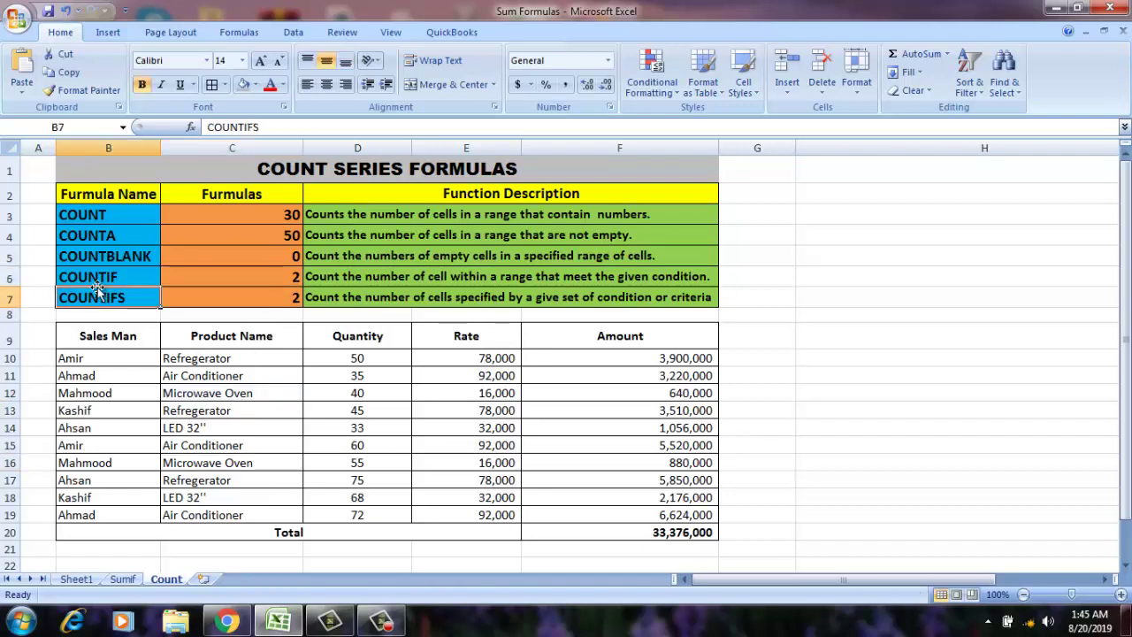
left_click(100, 276)
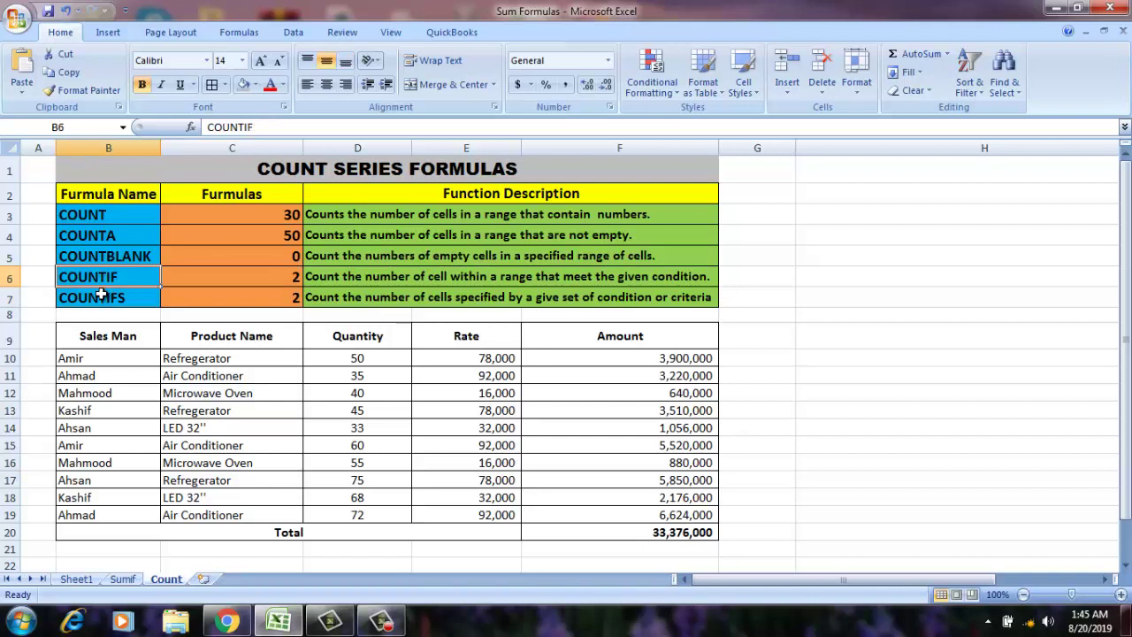
left_click(103, 298)
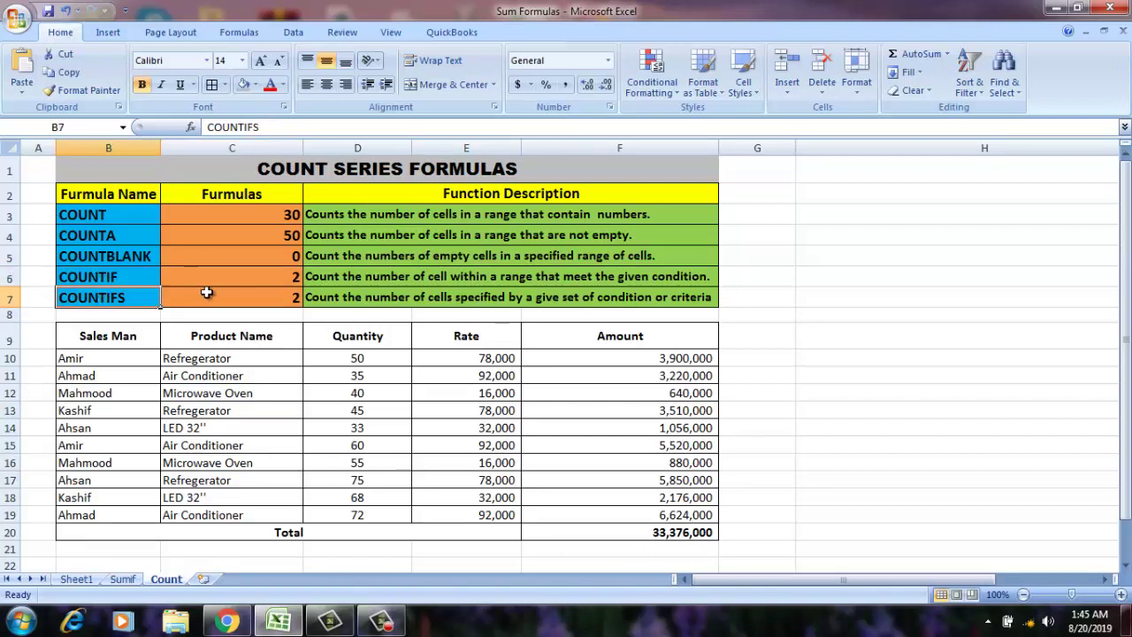
left_click(222, 295)
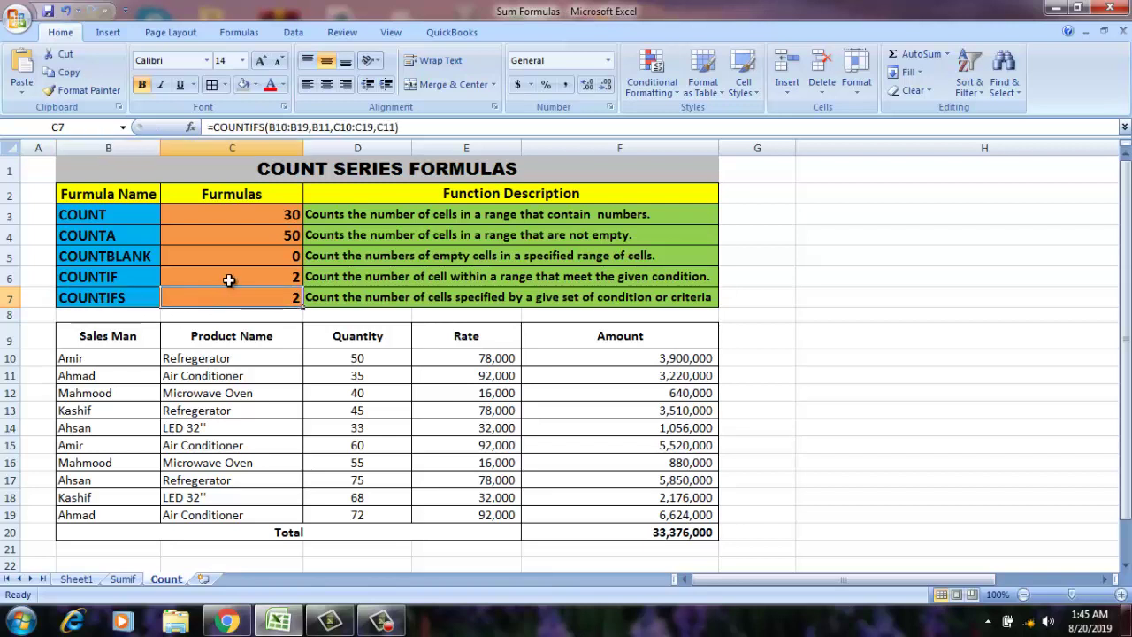
left_click(228, 278)
left_click(229, 295)
left_click(255, 274)
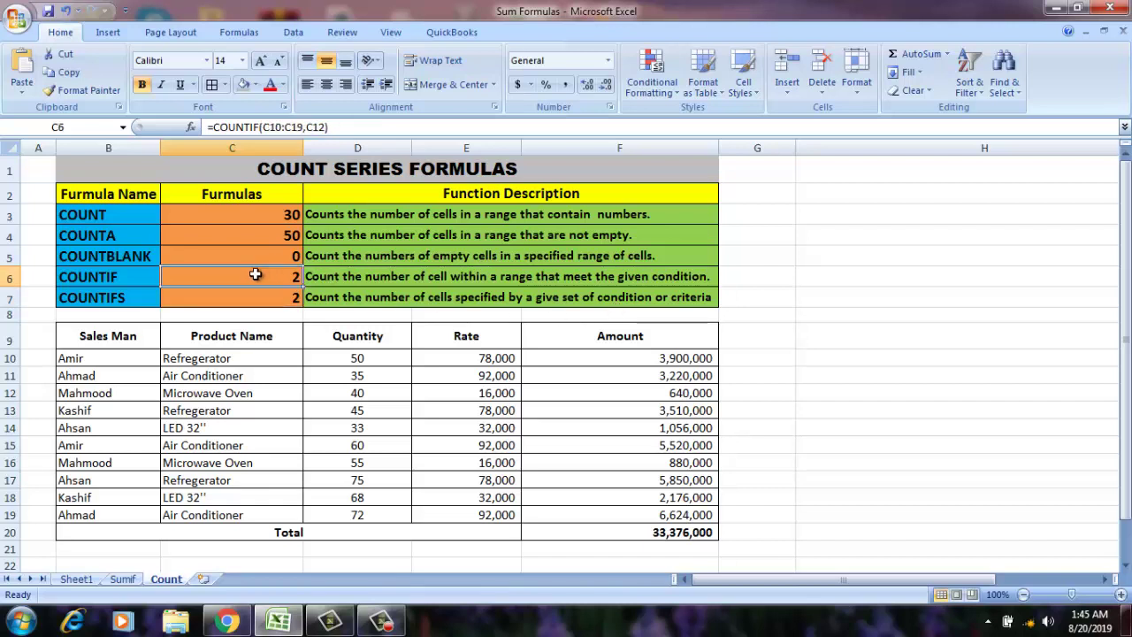
left_click(253, 293)
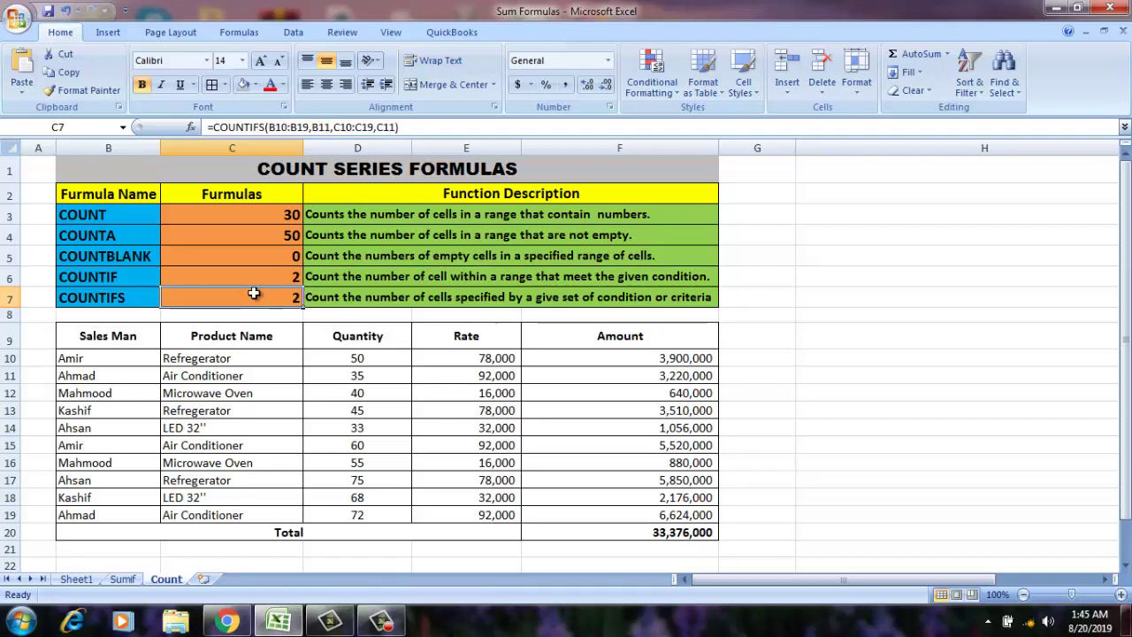
Step: Clear C7 and insert a blank COUNTIFS function found by searching 'countif'
key("Delete")
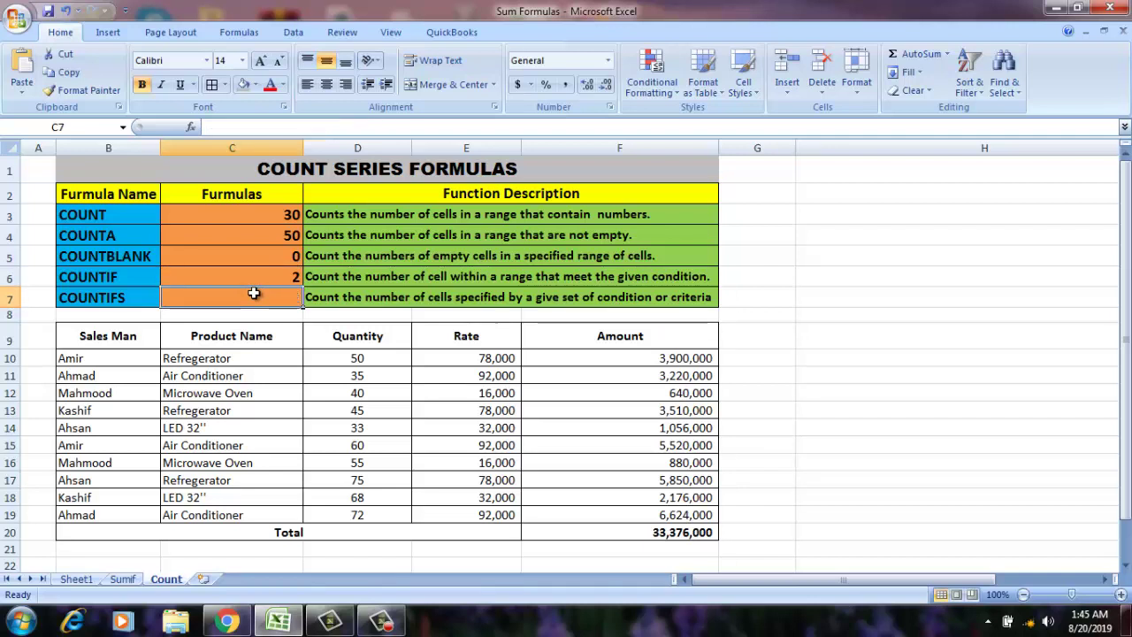
left_click(192, 129)
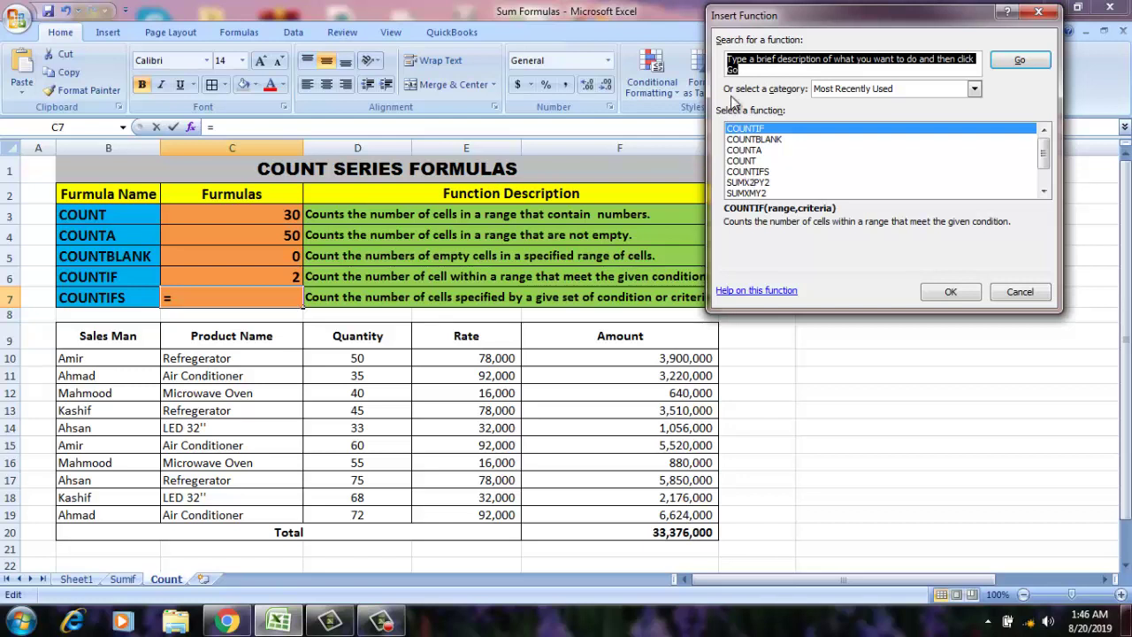
type("coun")
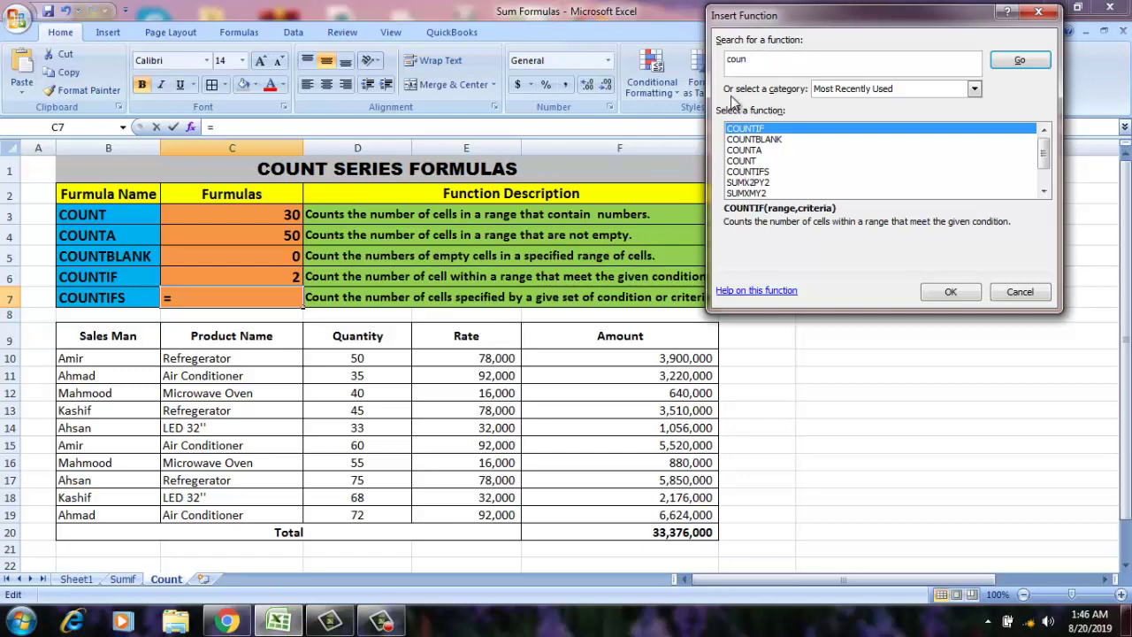
type("tifs")
key("Return")
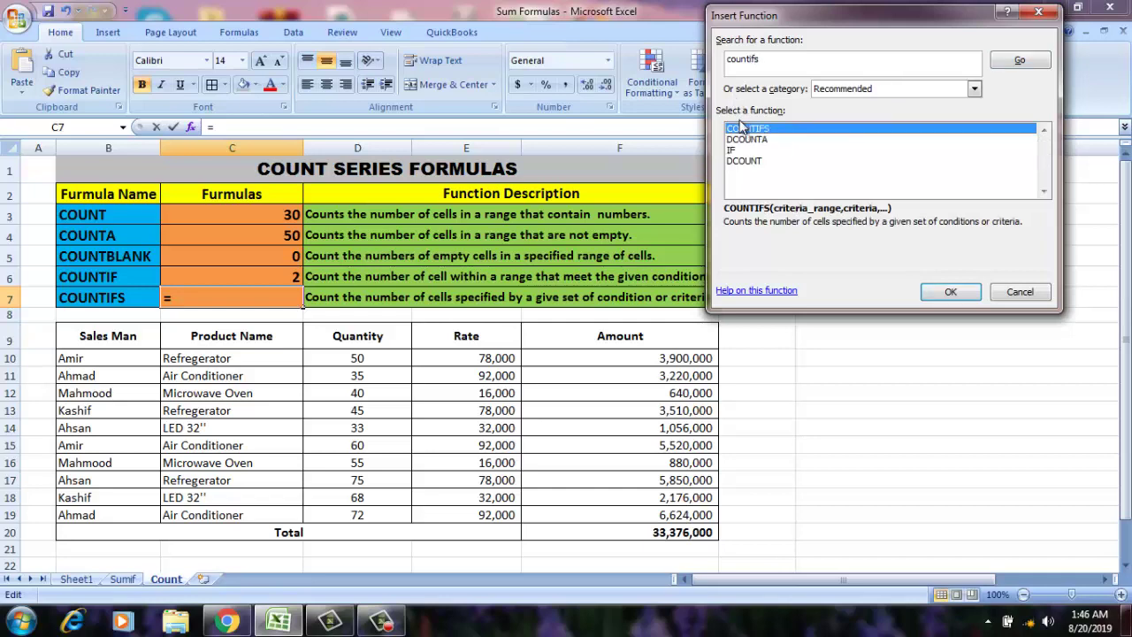
double_click(741, 129)
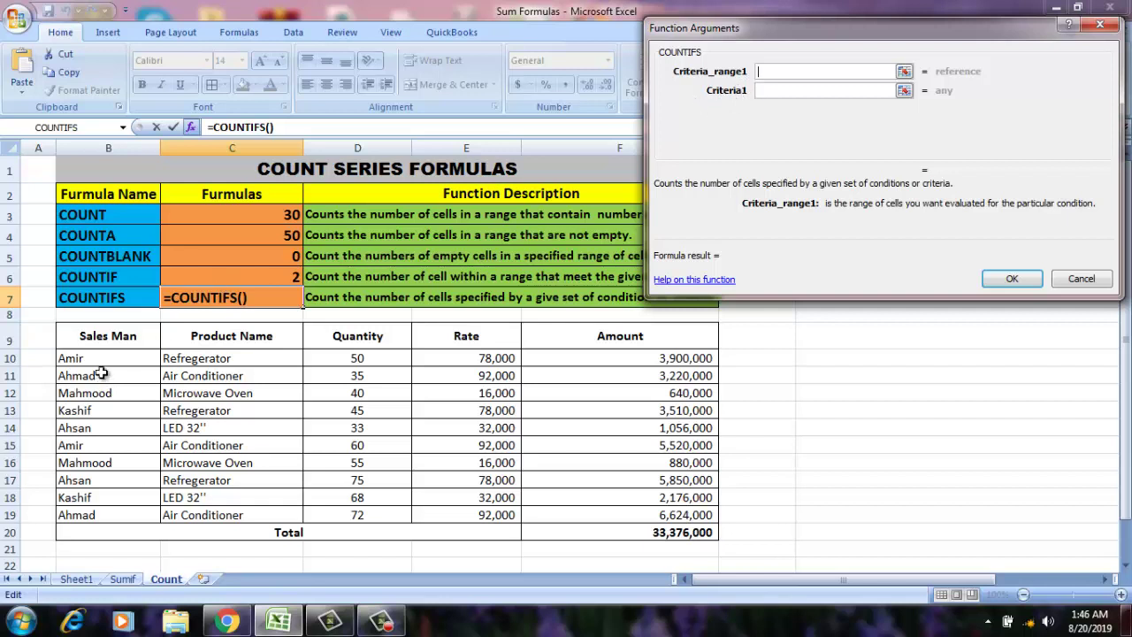
Step: Fill COUNTIFS with B10:B19, B10, C10:C19, C10 and confirm, so C7 shows 1
left_click_drag(107, 358, 104, 511)
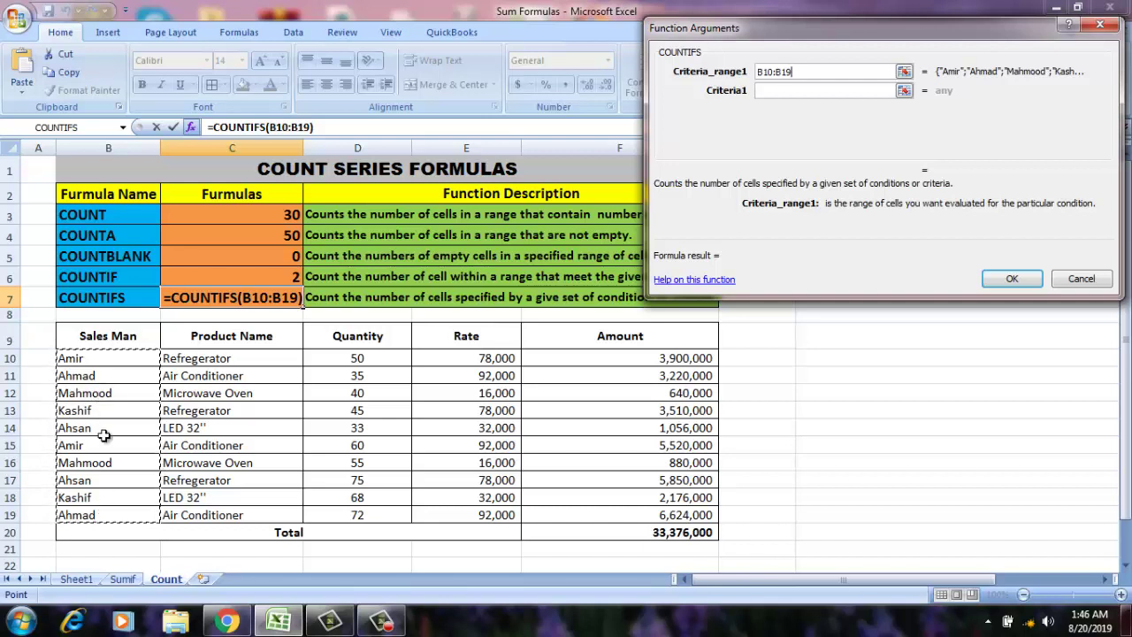
left_click(784, 91)
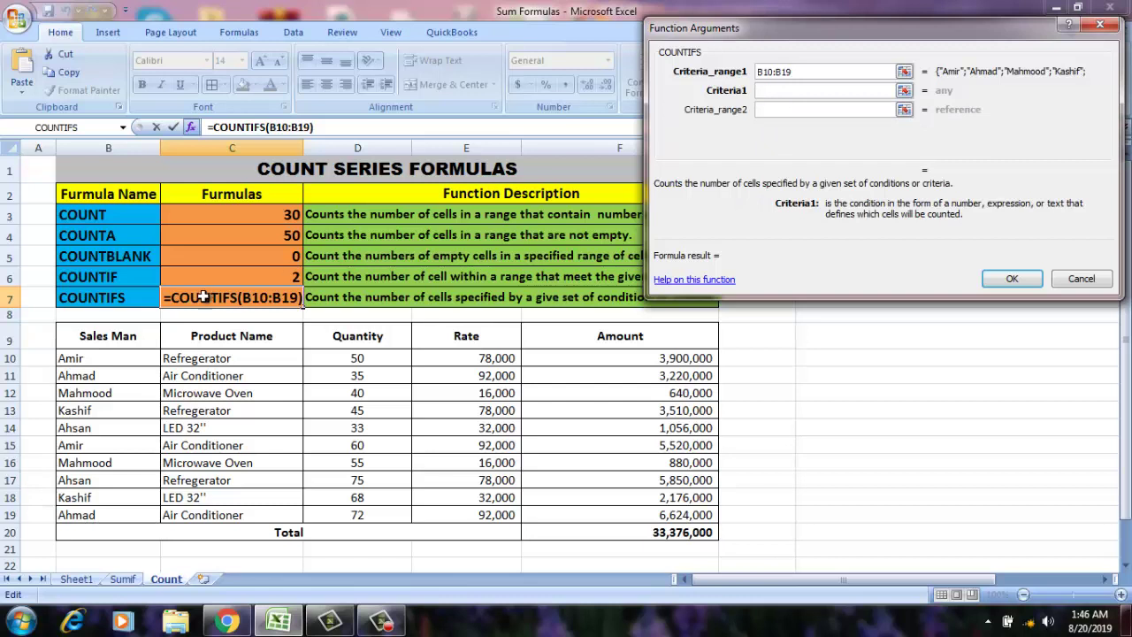
left_click(104, 361)
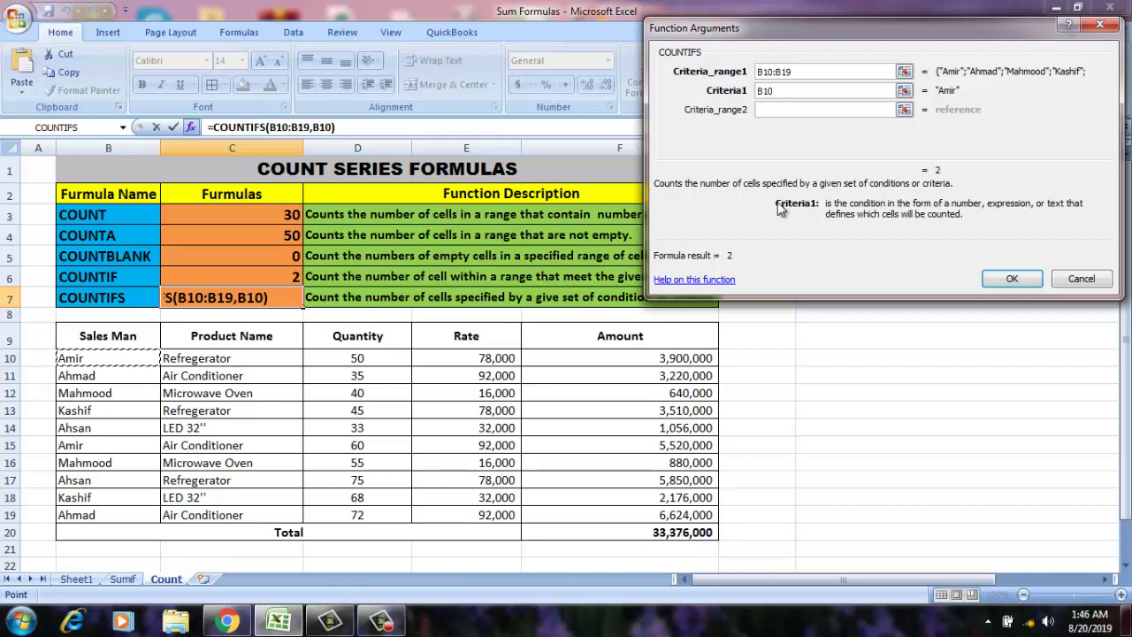
left_click(809, 111)
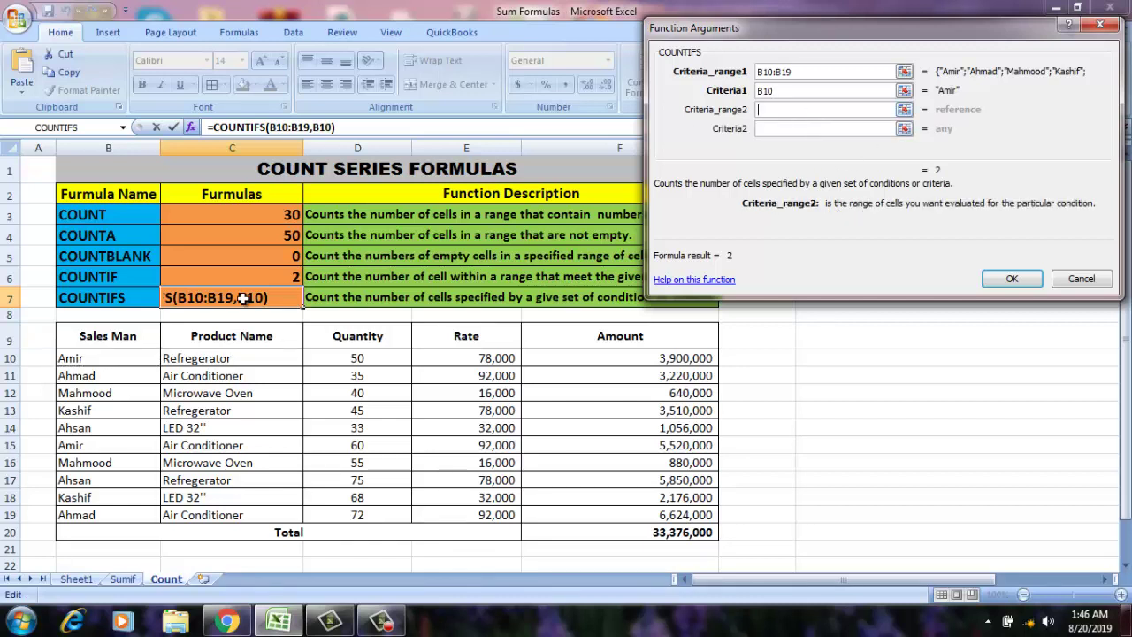
left_click(244, 358)
left_click_drag(245, 358, 233, 509)
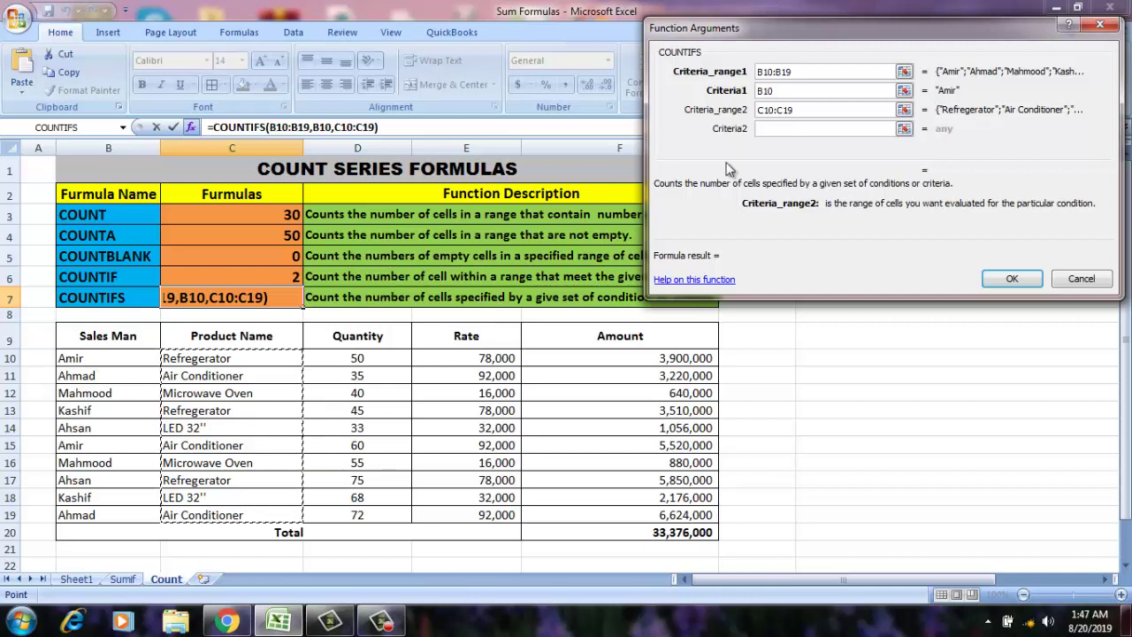
left_click(795, 131)
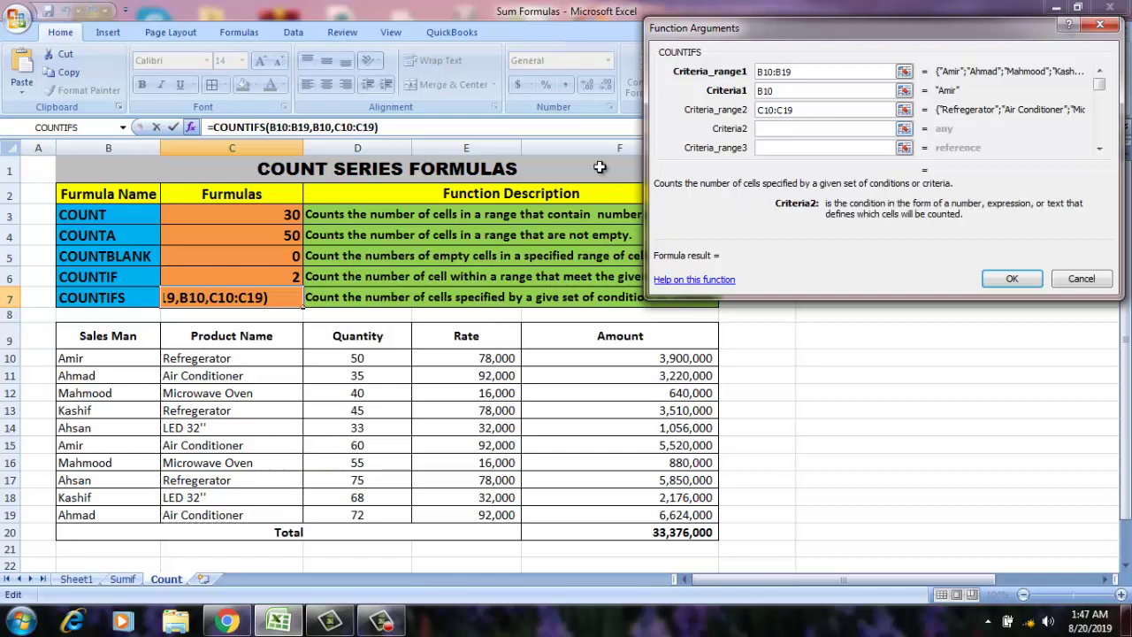
left_click(228, 359)
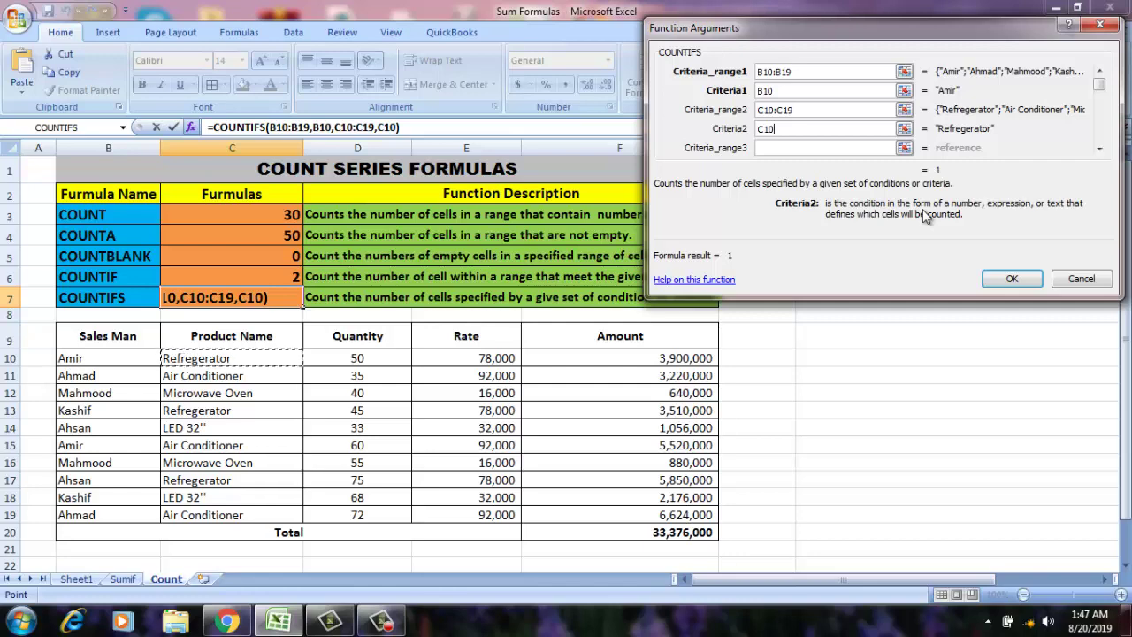
left_click(1010, 279)
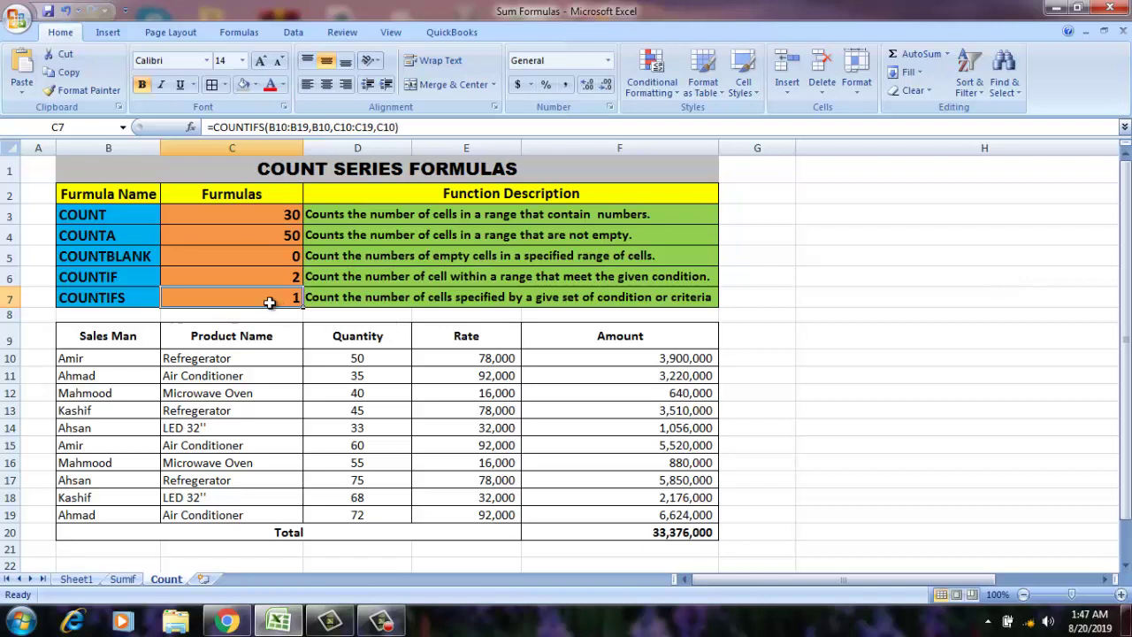
Step: Step through the salesman and product entries in B10:C19 to check them against the counts
left_click(115, 359)
left_click(199, 359)
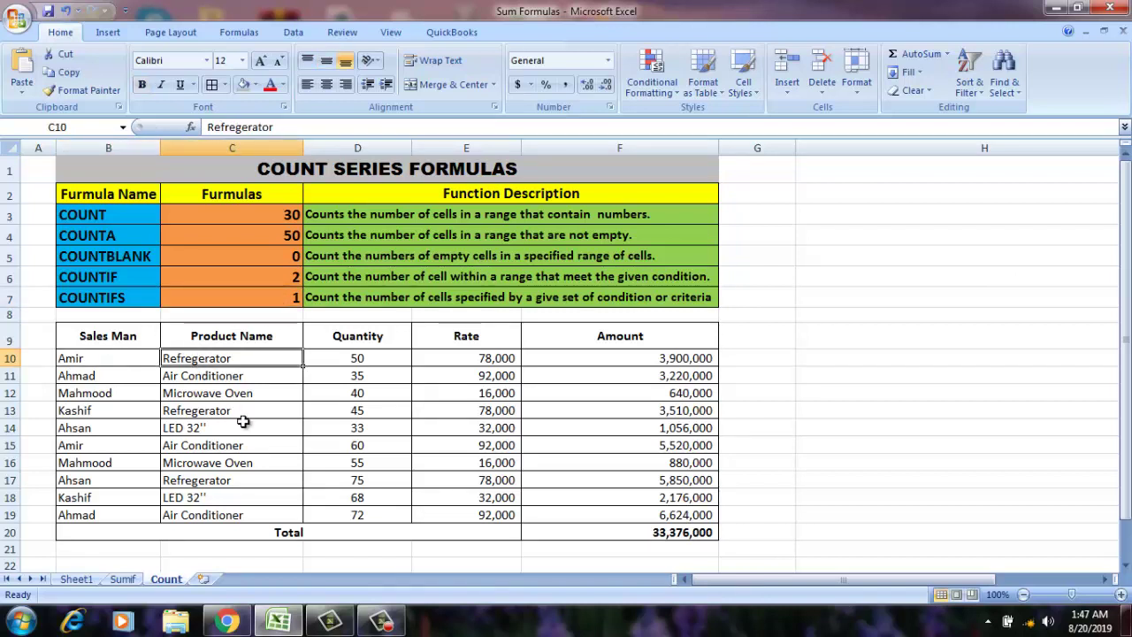
key("Down")
key("Left")
key("Down")
key("Down")
key("Down")
key("Down")
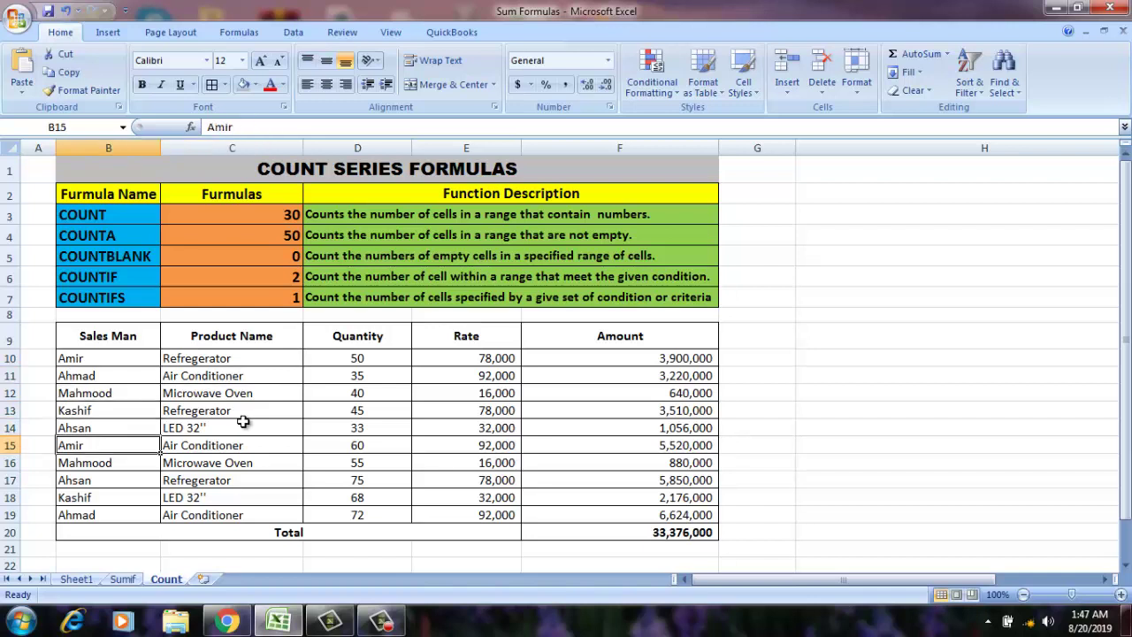
key("Right")
key("Down")
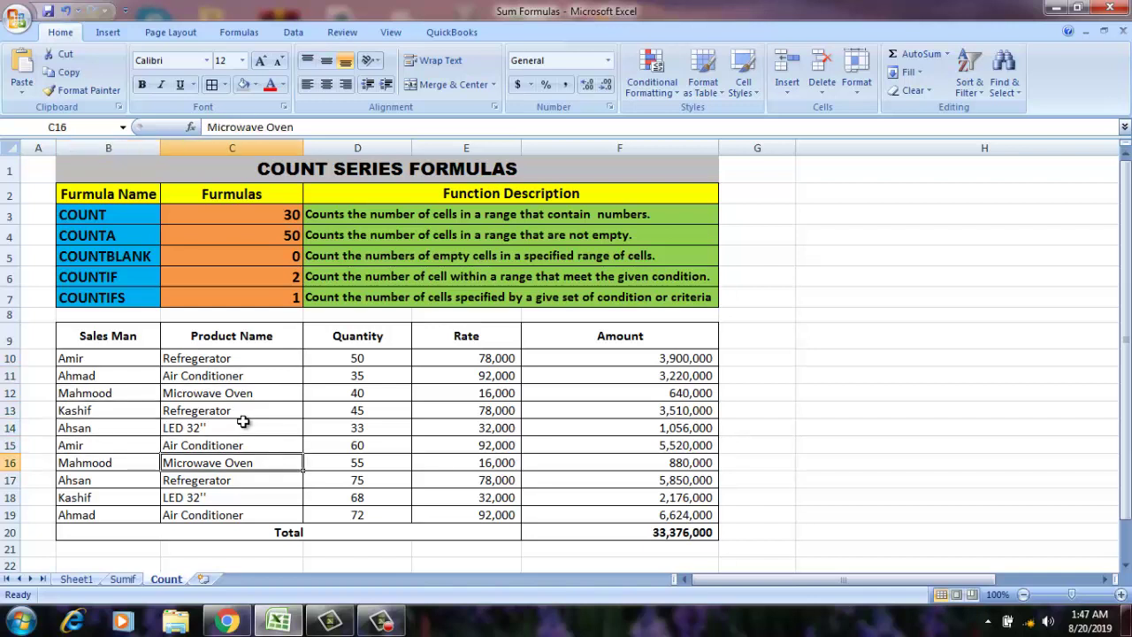
key("Left")
key("Down")
key("Right")
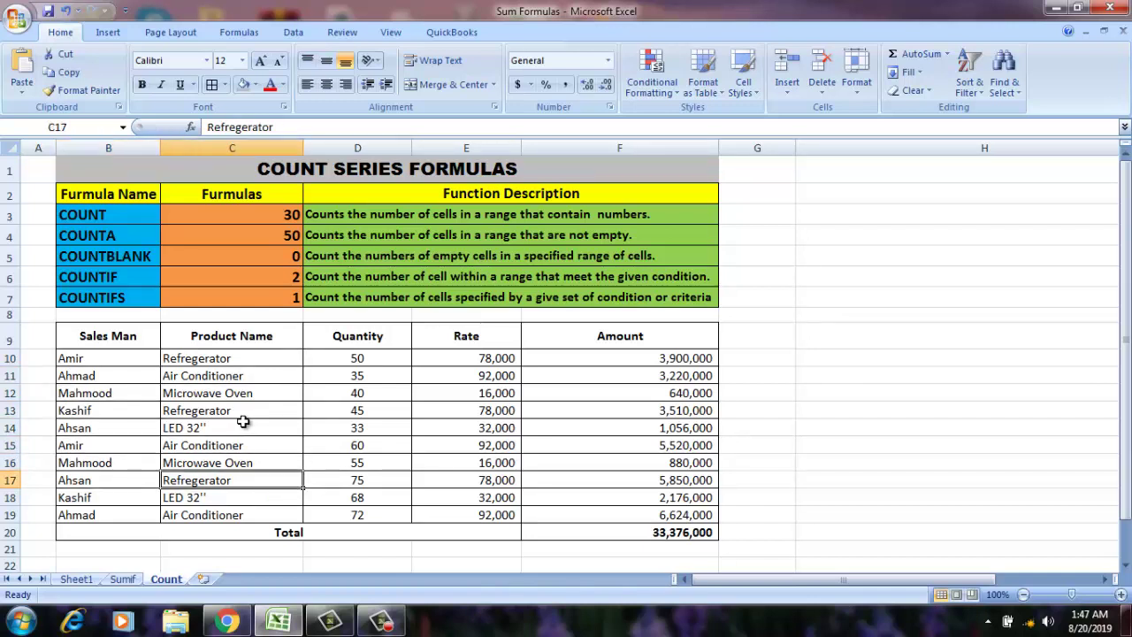
key("Down")
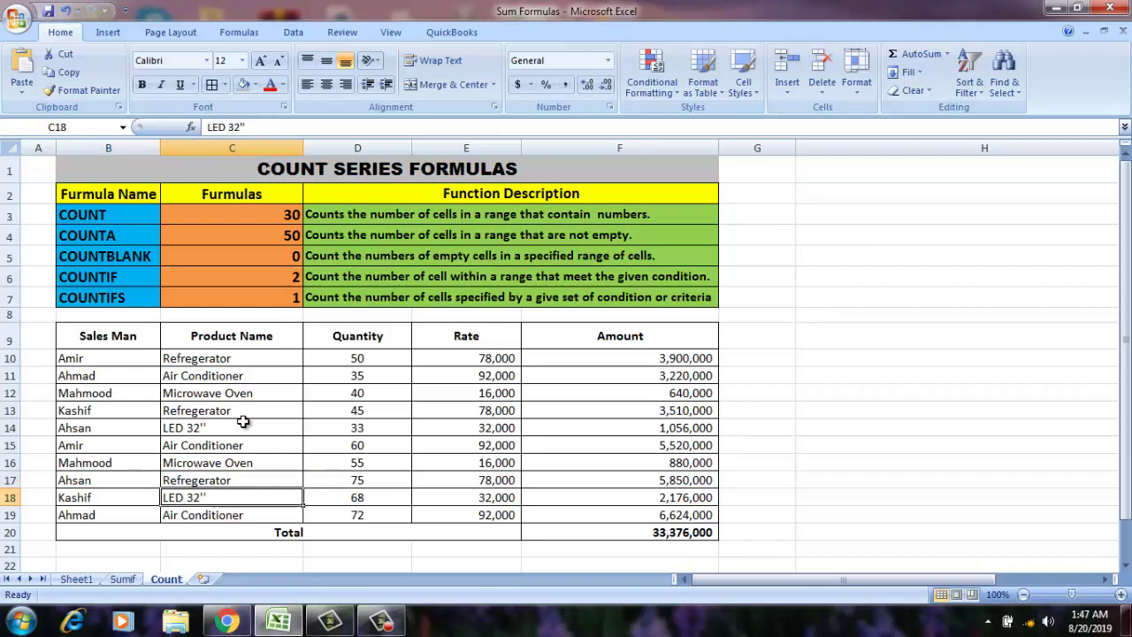
key("Left")
key("Down")
key("Right")
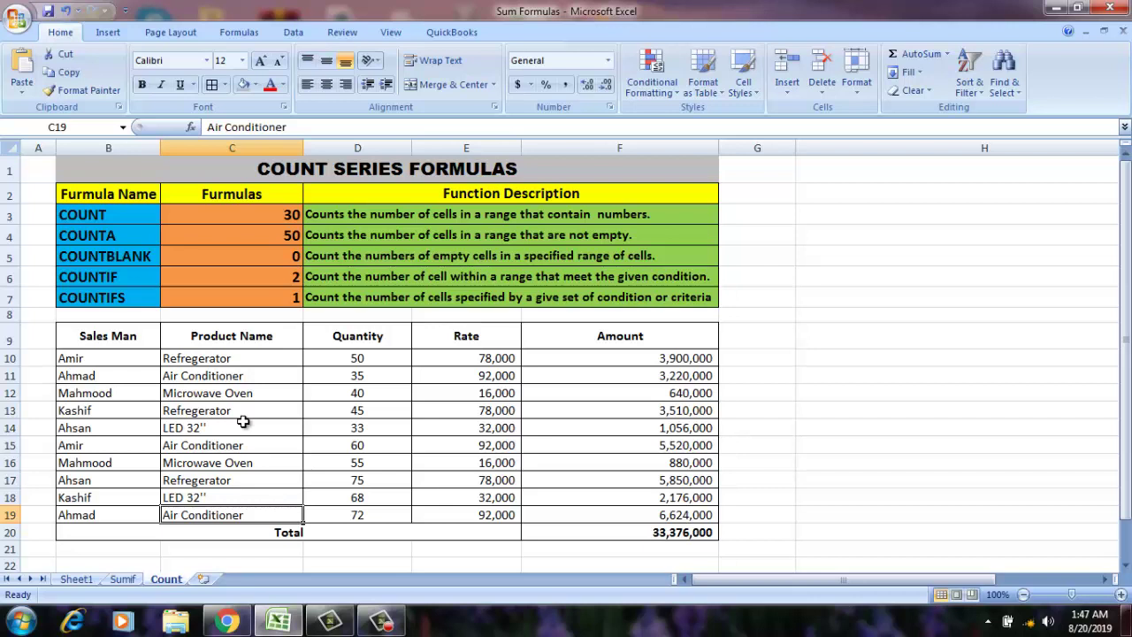
key("Up")
key("Up")
key("Up")
key("Up")
key("Up")
key("Up")
key("Up")
key("Up")
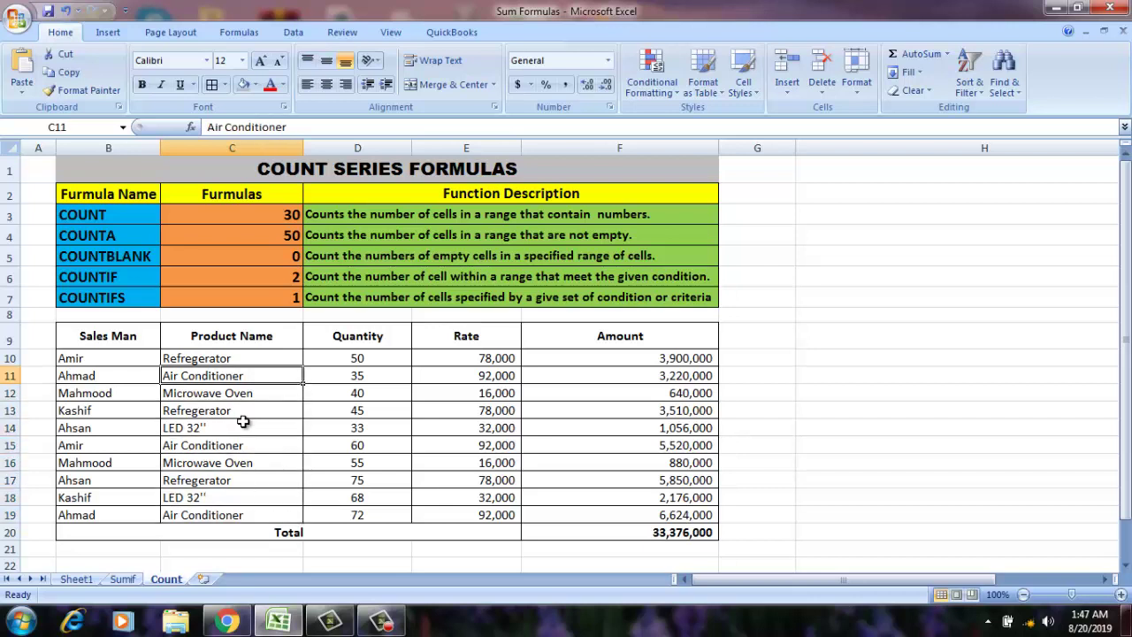
key("Up")
key("Up")
key("Up")
key("Up")
Step: Clear C7 and start a COUNTIFS with range B10:B19 and criterion B12 (Mahmood)
key("Delete")
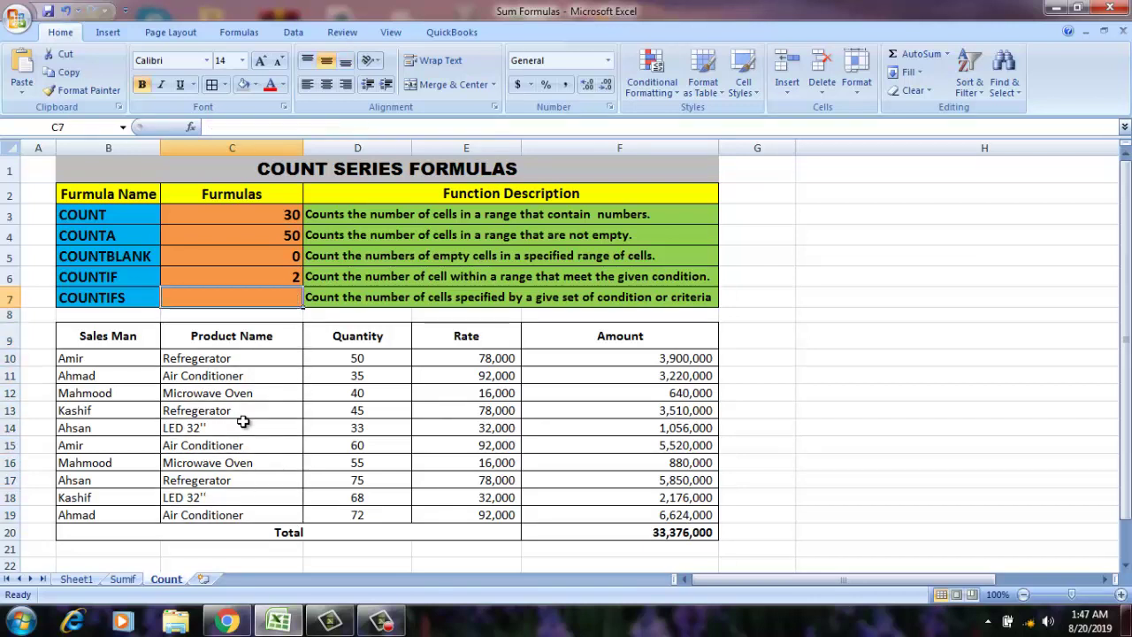
left_click(191, 128)
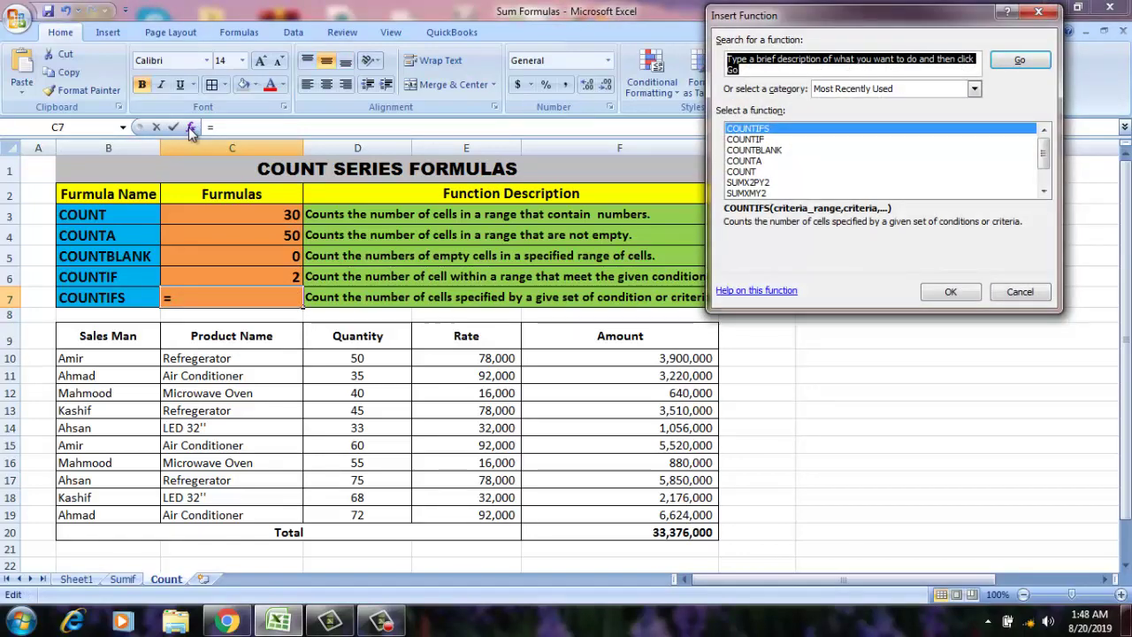
double_click(738, 130)
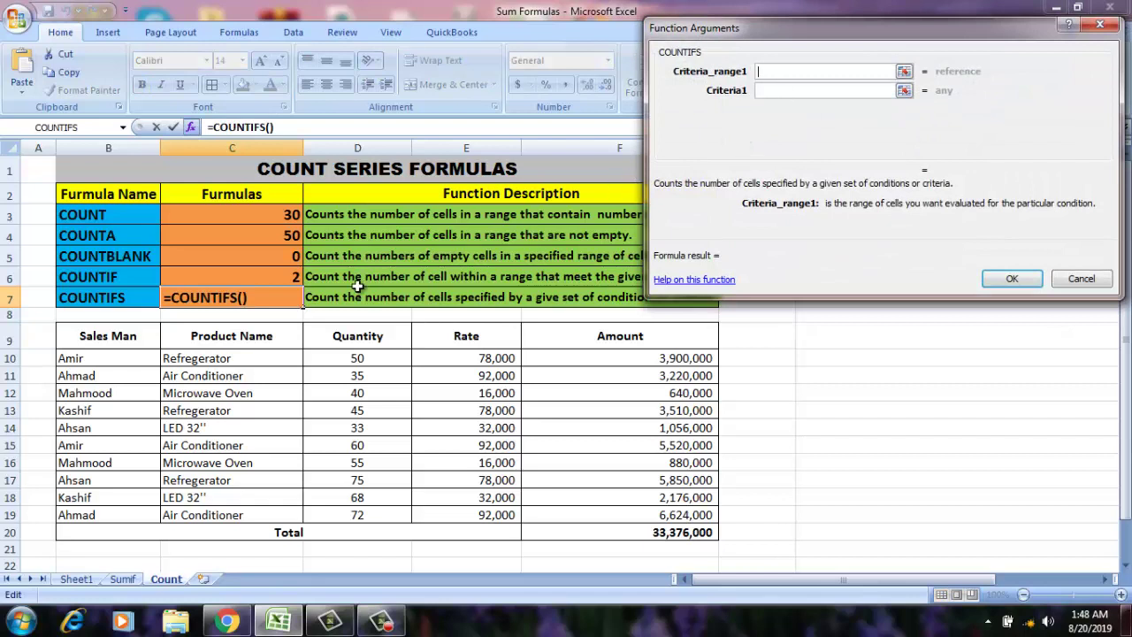
left_click_drag(94, 359, 100, 510)
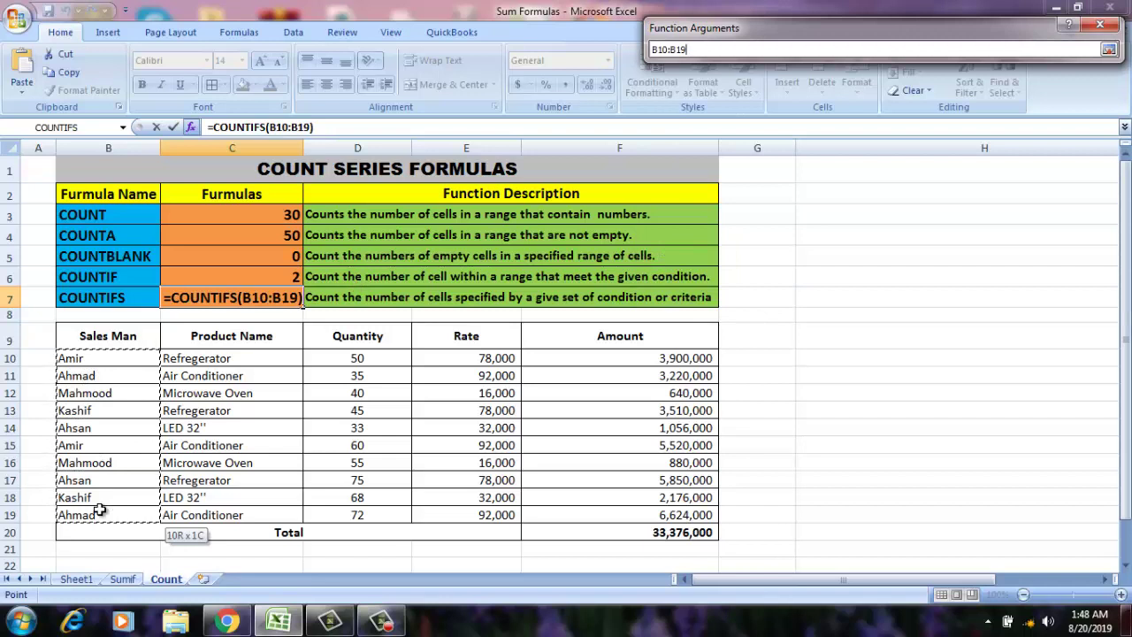
left_click(801, 92)
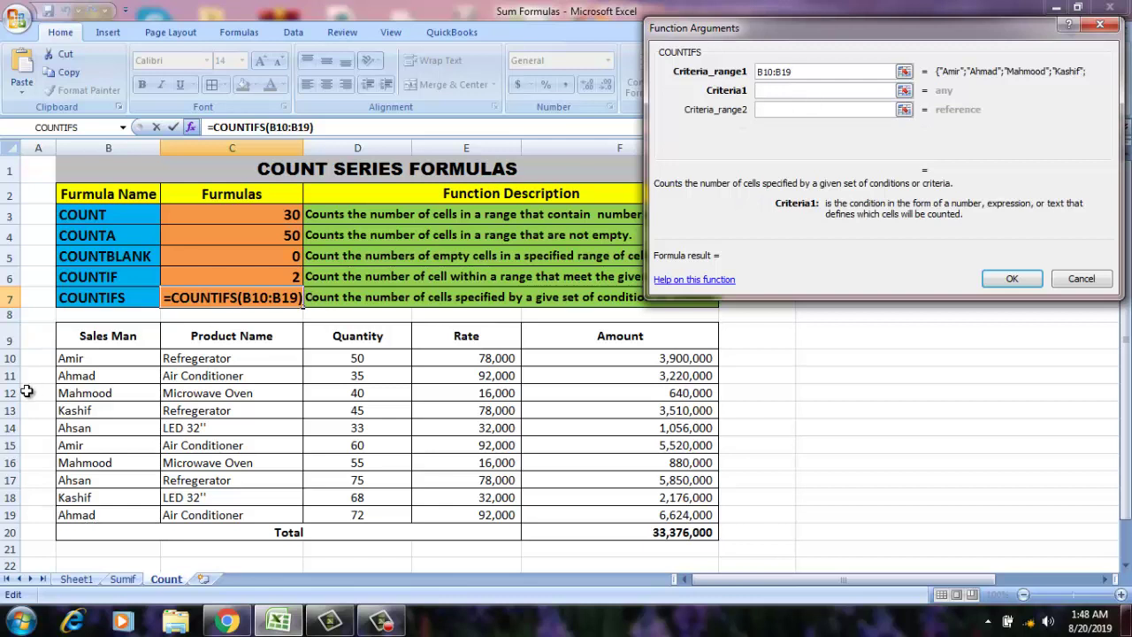
left_click(108, 395)
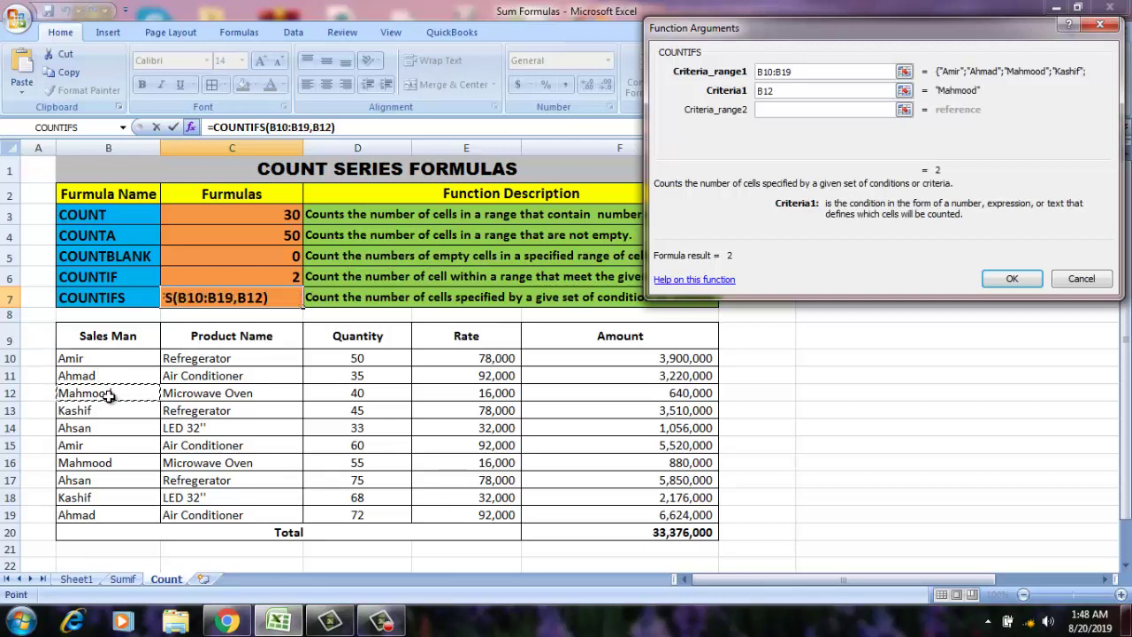
Step: Add the second range C10:C19 with criterion C10 and confirm, returning 0
left_click(788, 109)
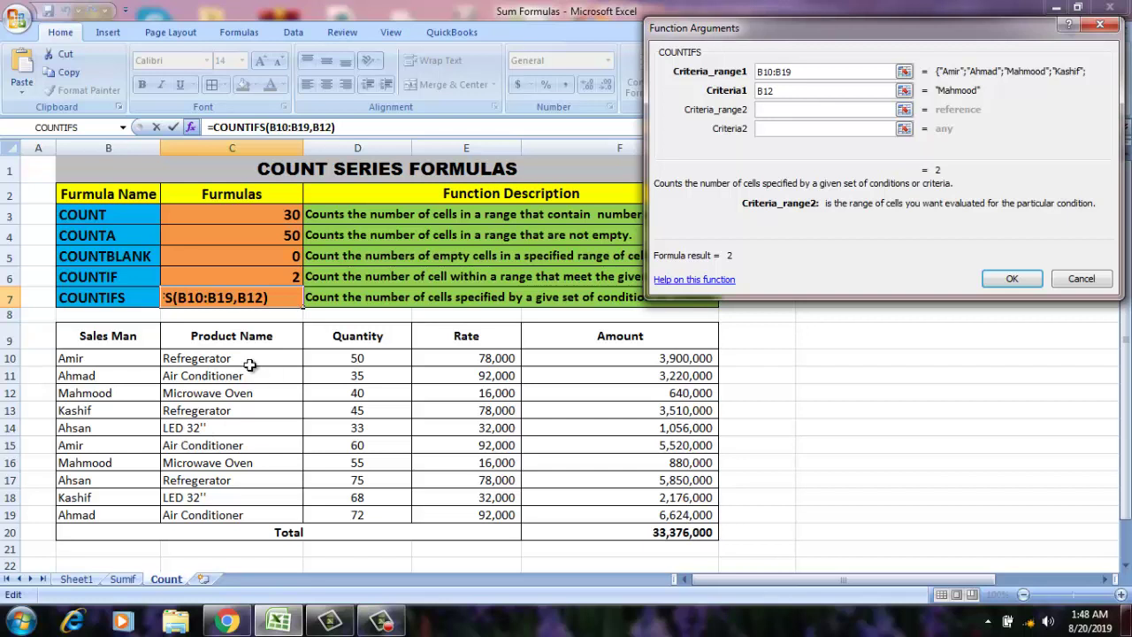
left_click_drag(243, 361, 249, 508)
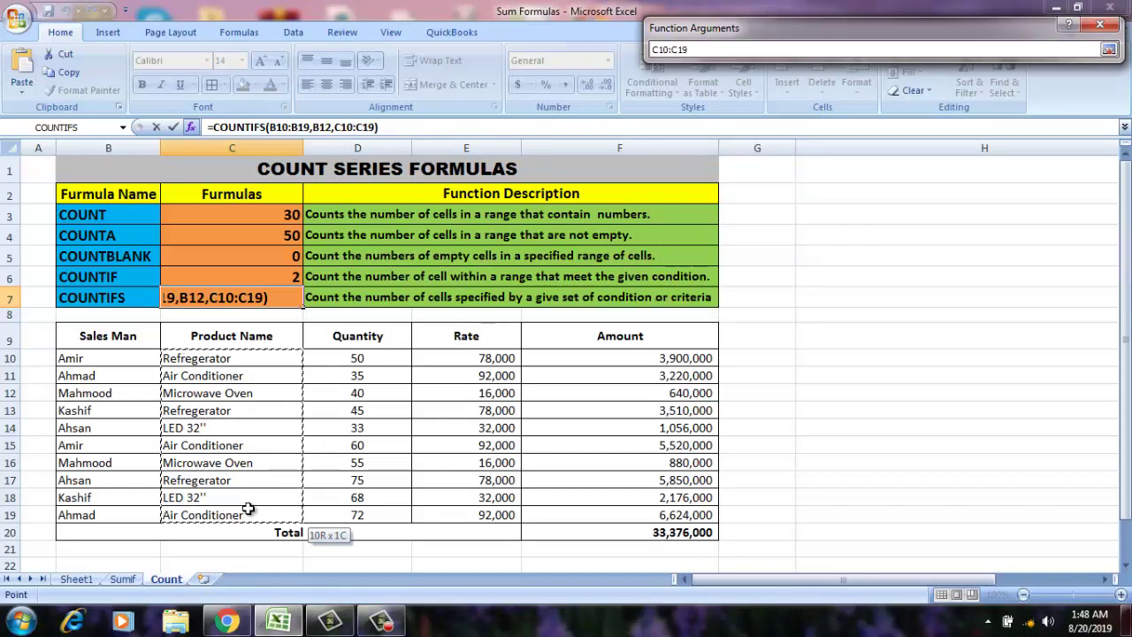
left_click_drag(248, 508, 249, 508)
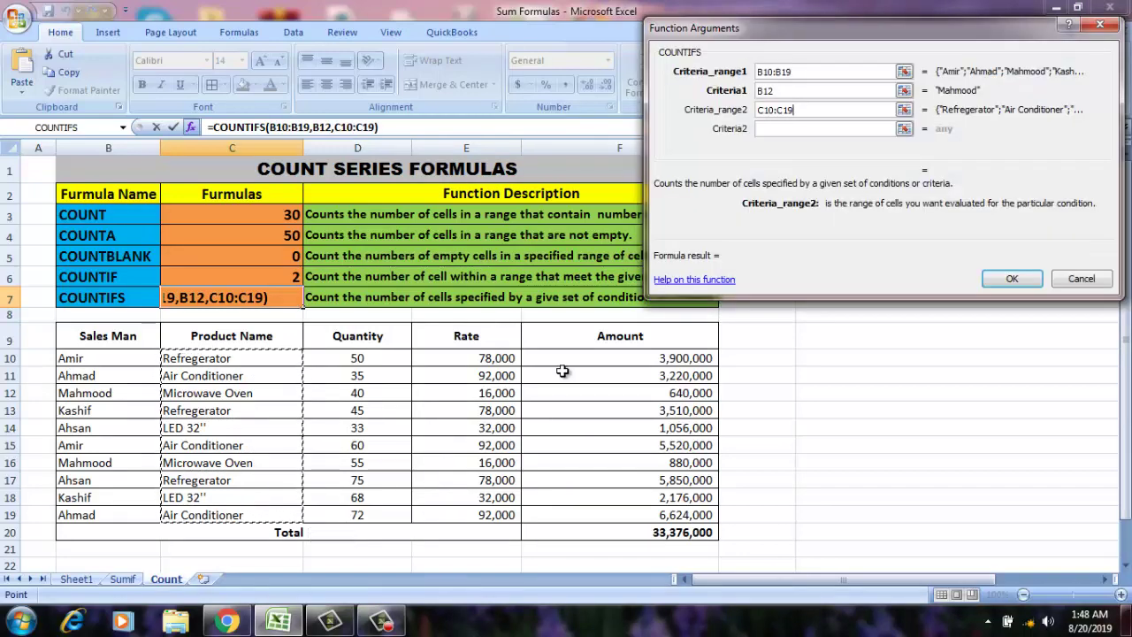
left_click(799, 130)
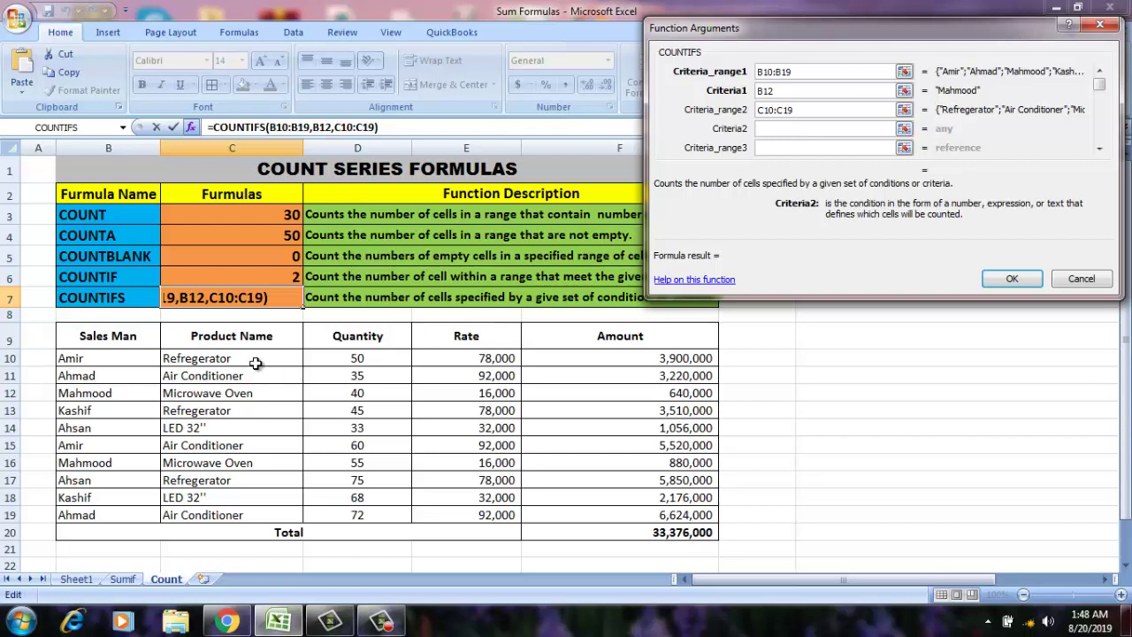
left_click(254, 361)
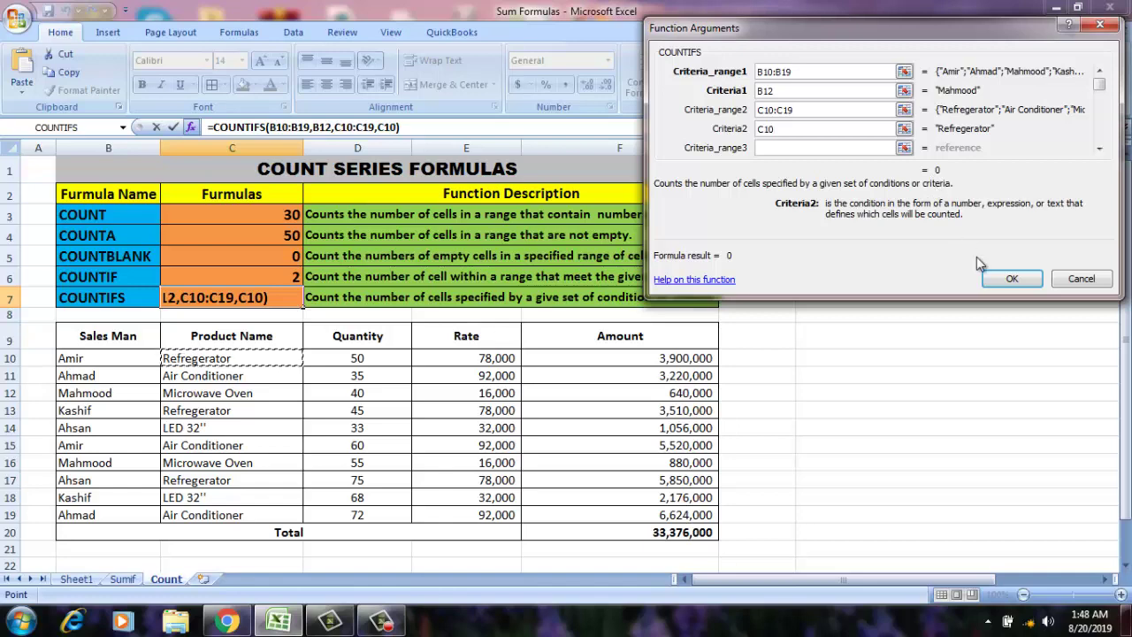
left_click(996, 277)
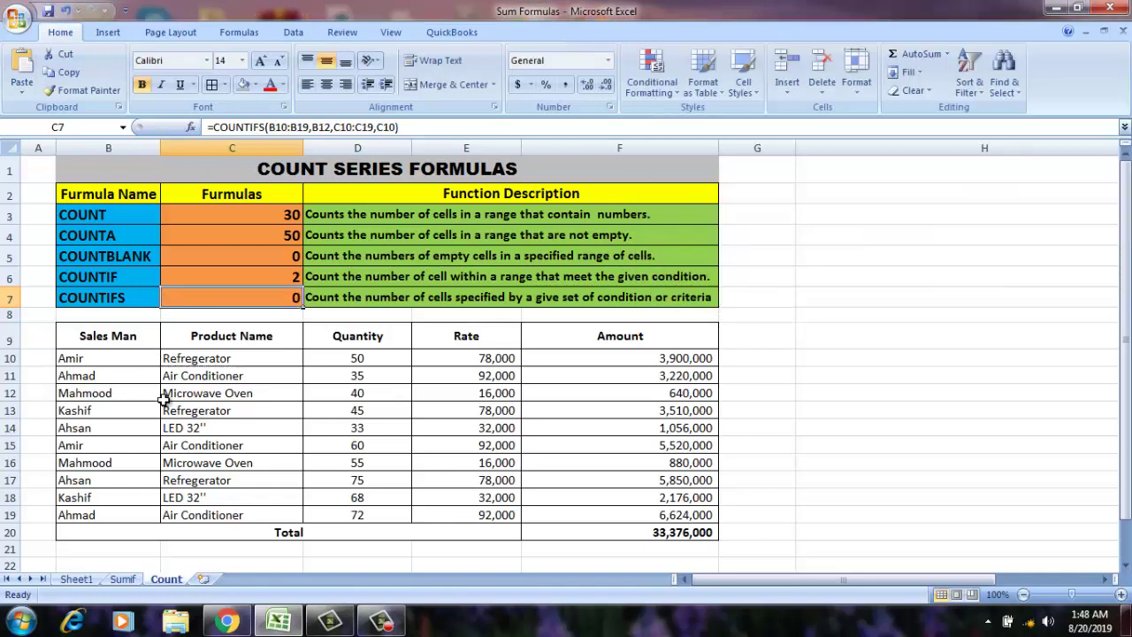
Step: Review C7's formula, then move down the sales rows to the Mahmood entries
double_click(219, 298)
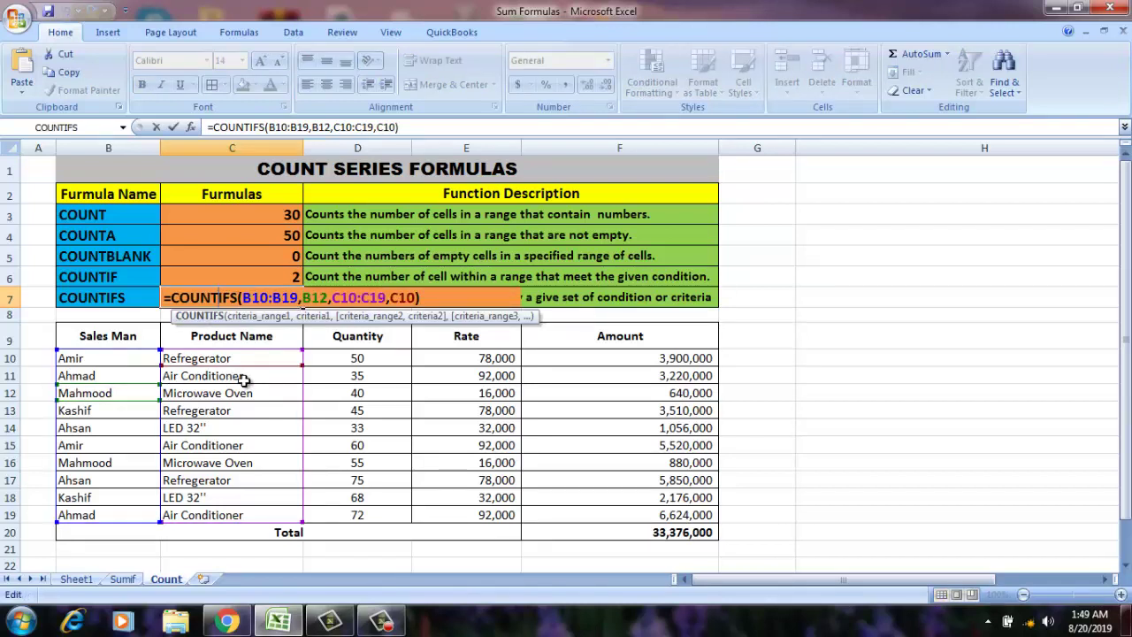
key("Return")
key("Up")
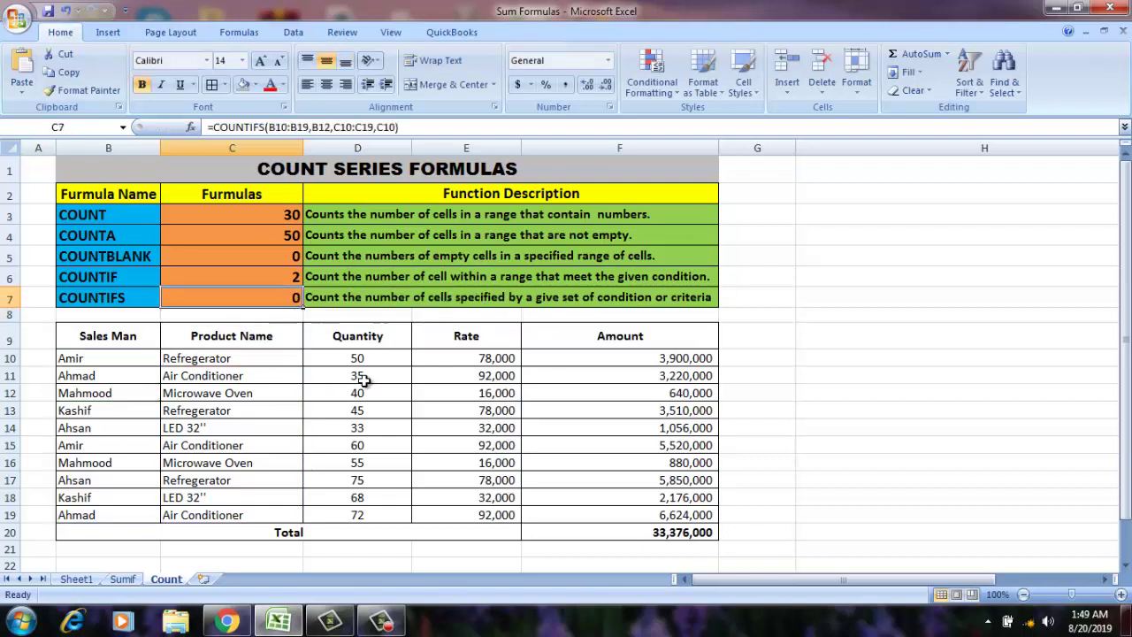
key("Down")
key("Down")
key("Down")
key("Down")
key("Left")
key("Down")
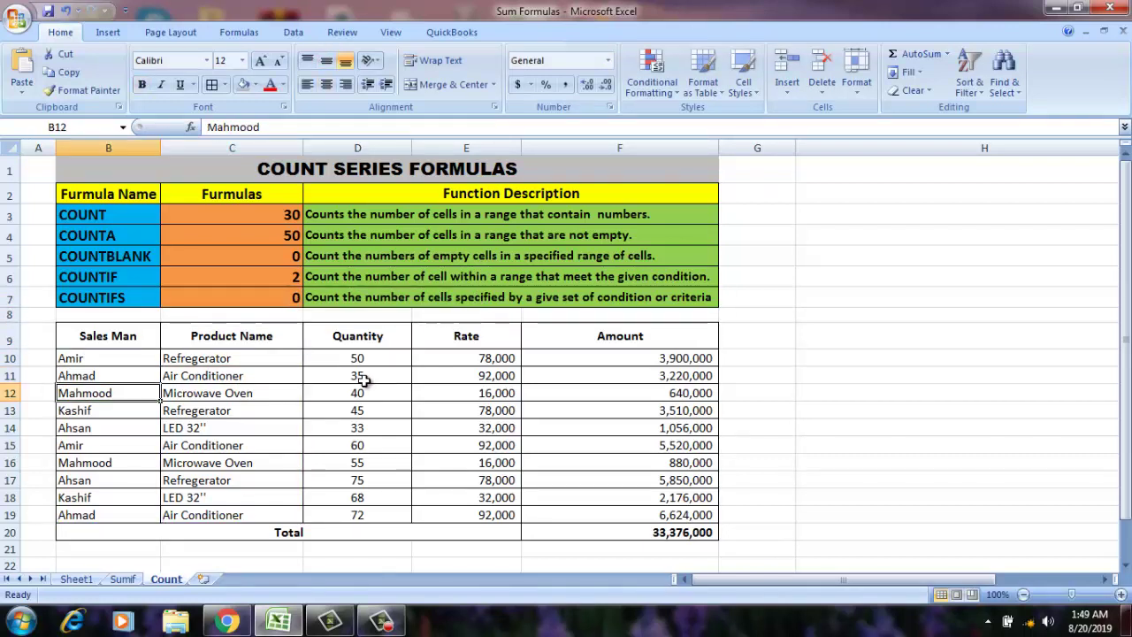
key("Down")
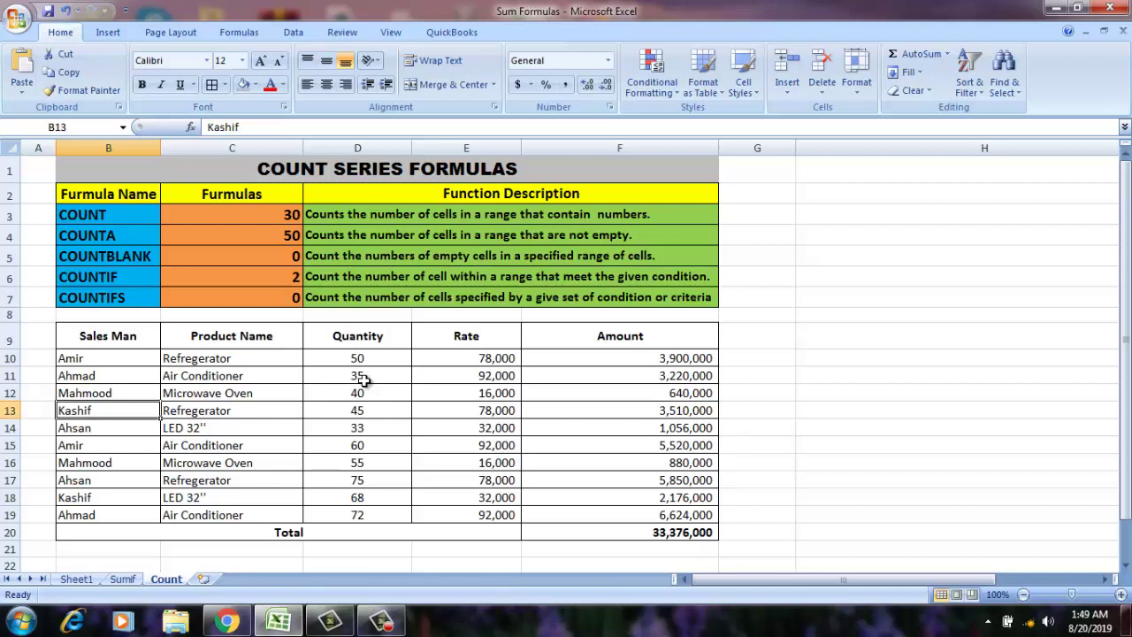
key("Down")
key("Down")
key("Down")
Step: Compare Mahmood's Microwave Oven rows in B12:C12 and B16:C16, then clear C7's COUNTIFS formula
key("Up")
key("Up")
key("Up")
key("Up")
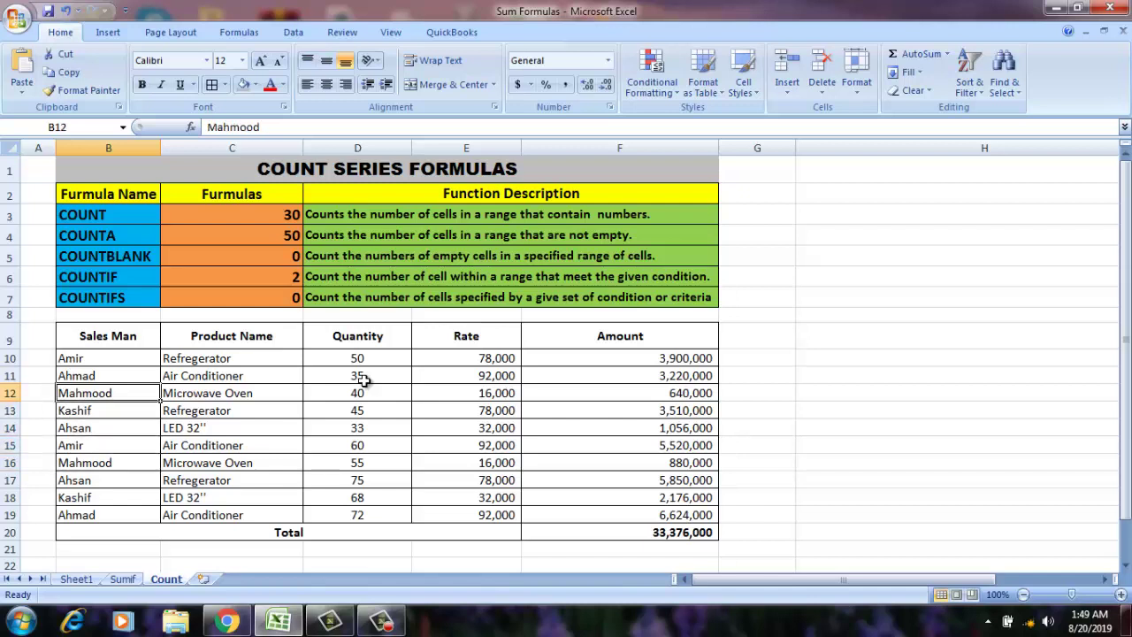
key("Right")
key("Left")
key("Down")
key("Down")
key("Down")
key("Down")
key("Down")
key("Right")
key("Up")
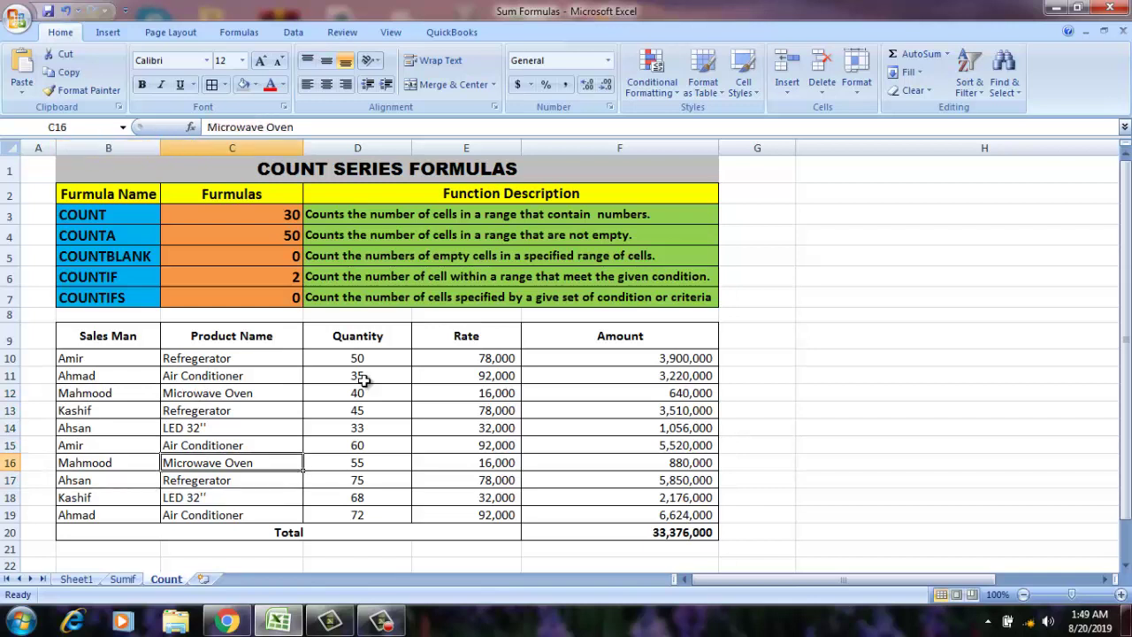
key("Left")
key("Up")
key("Up")
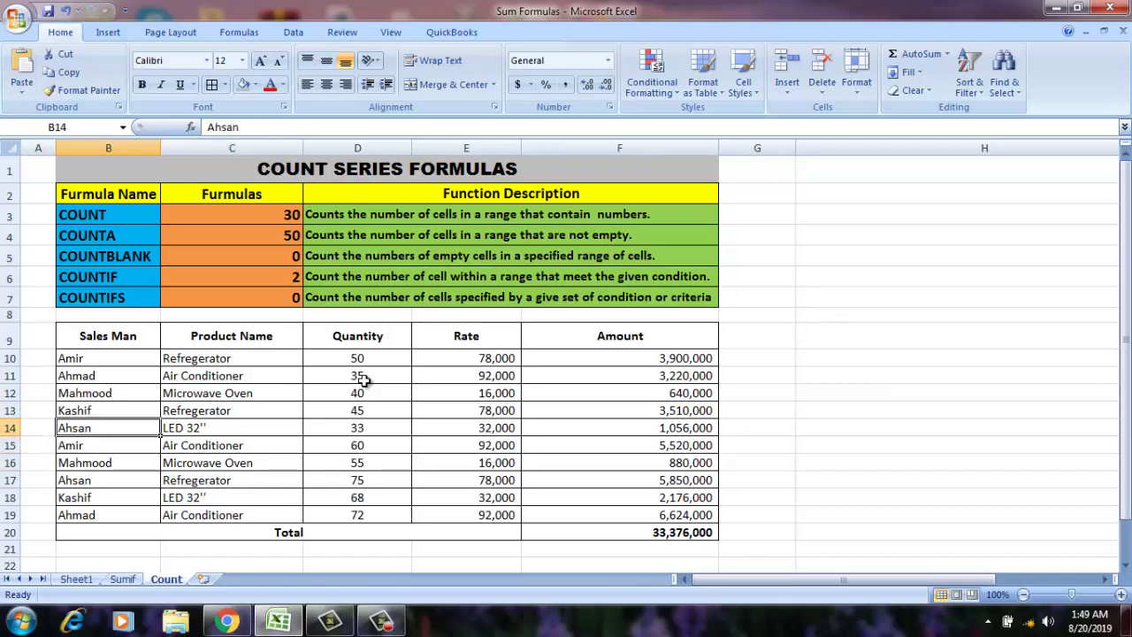
key("Up")
key("Up")
key("Right")
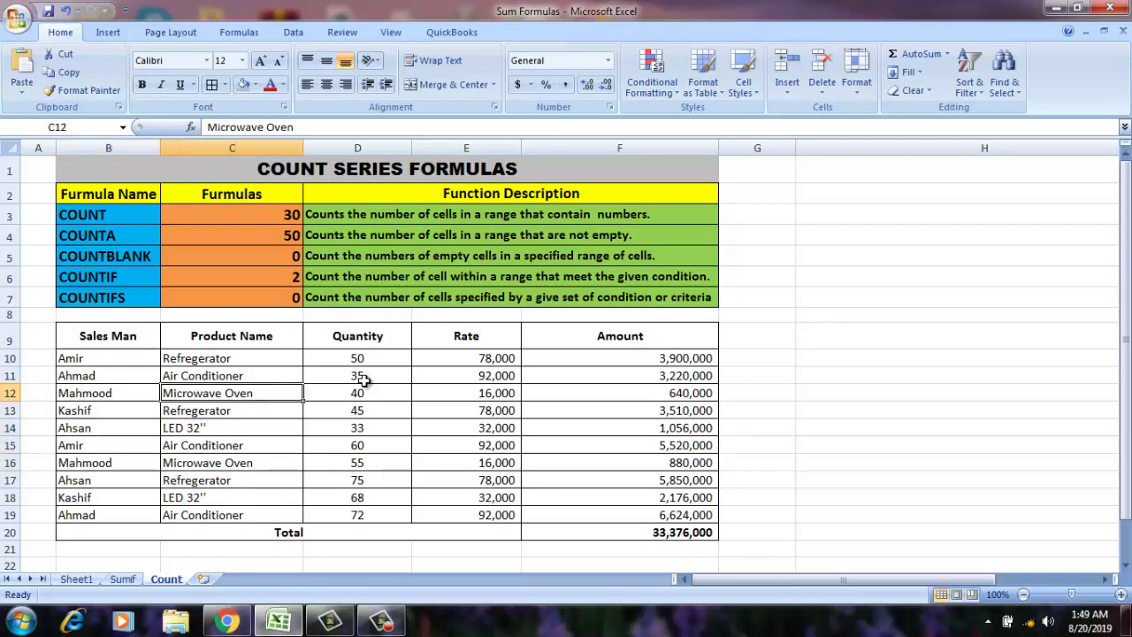
key("Up")
key("Up")
key("Up")
key("Up")
key("Up")
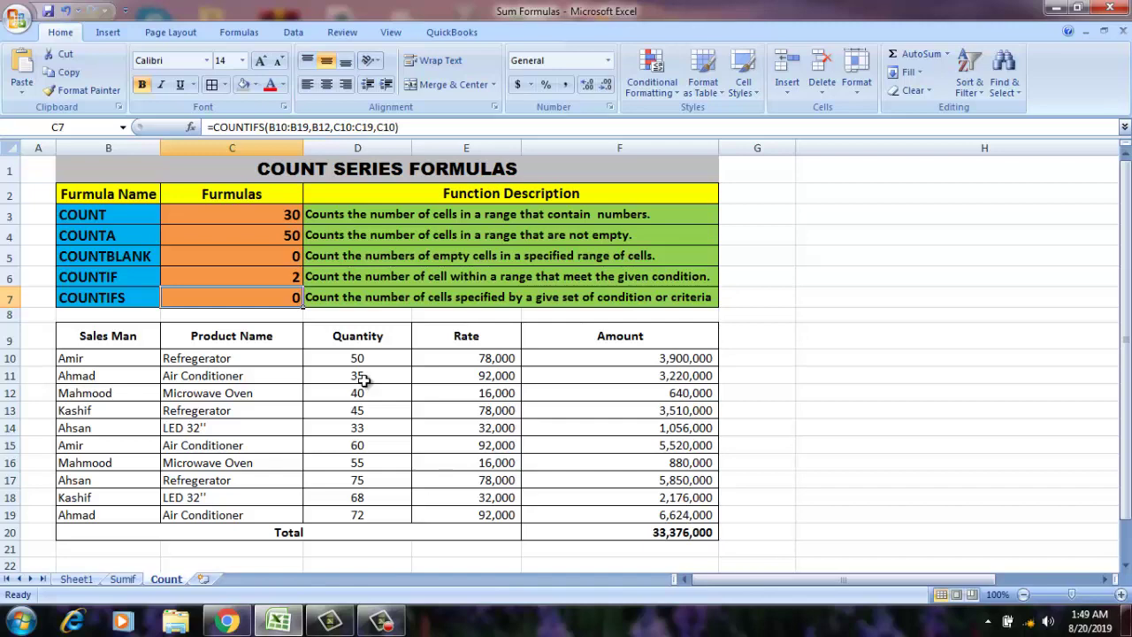
key("Delete")
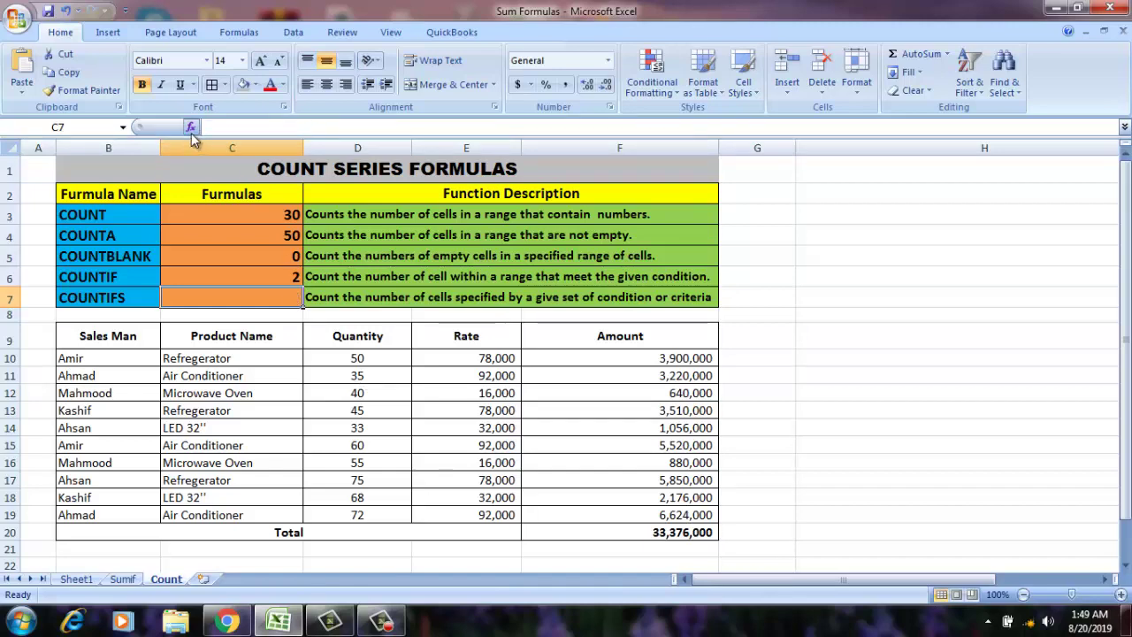
Step: Enter =COUNTIFS(B10:B19,B12,C10:C19,C12) in C7, counting Mahmood's Microwave Oven sales as 2
left_click(191, 129)
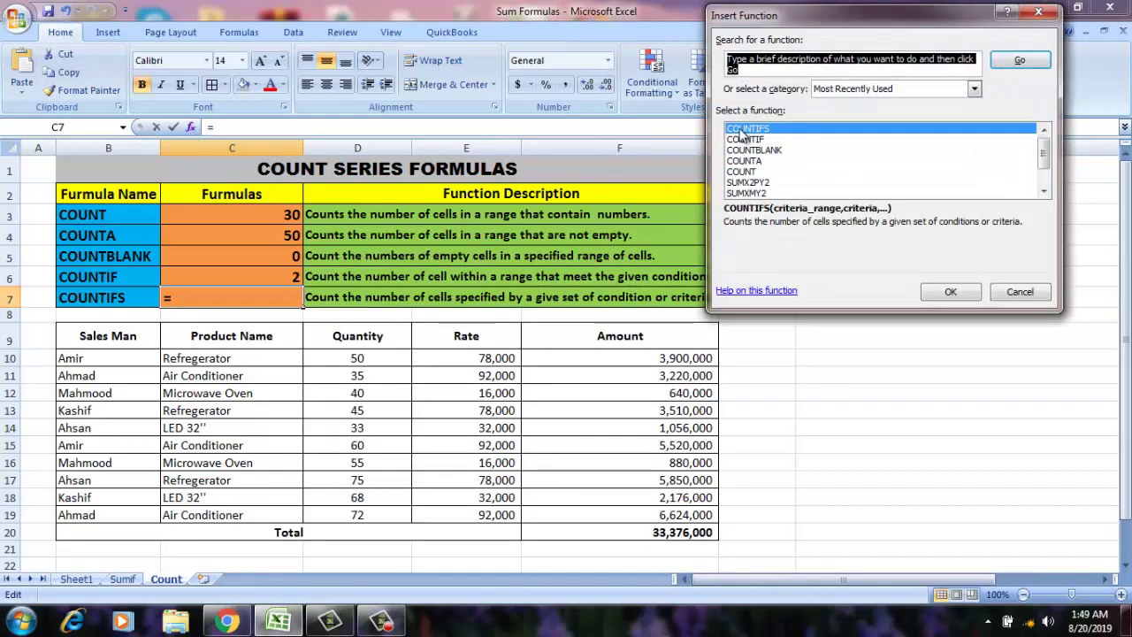
double_click(741, 134)
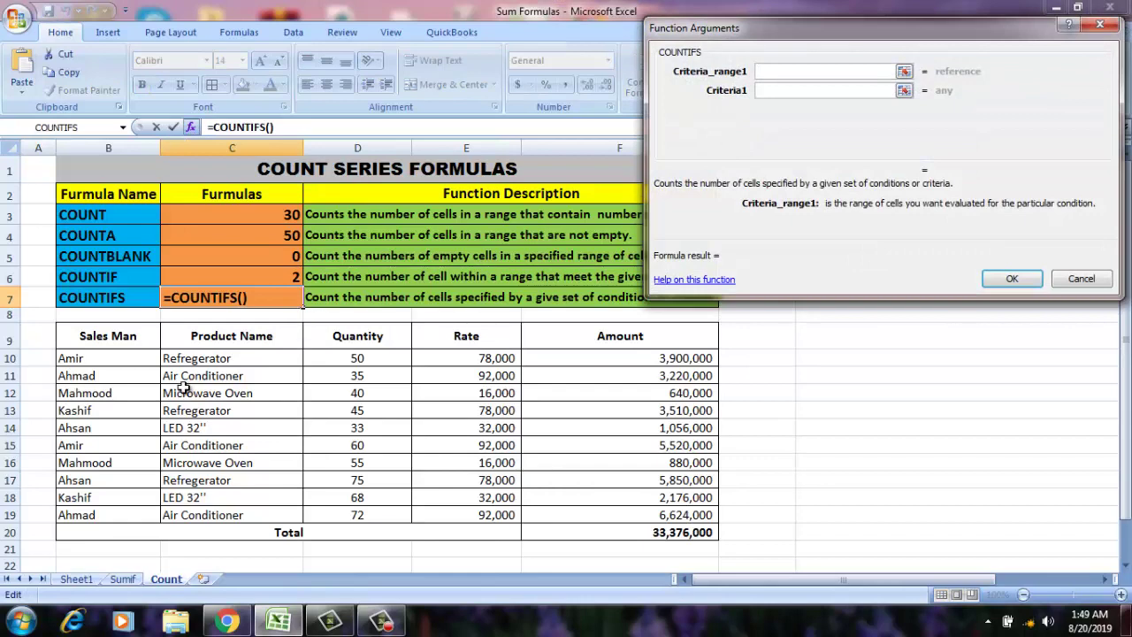
left_click_drag(115, 358, 108, 515)
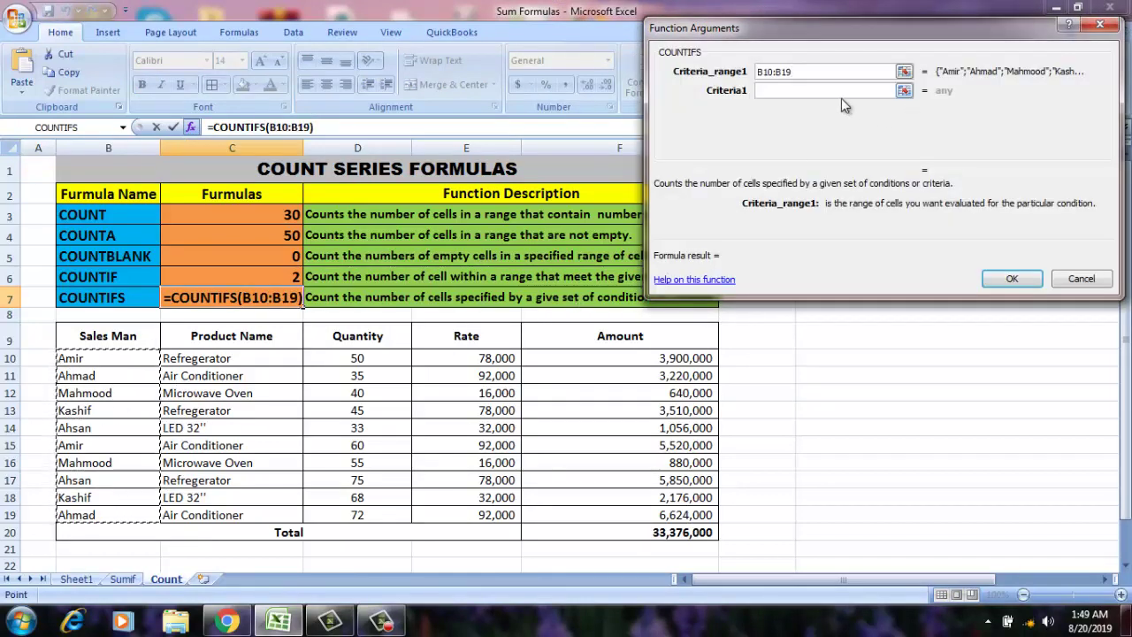
left_click(841, 91)
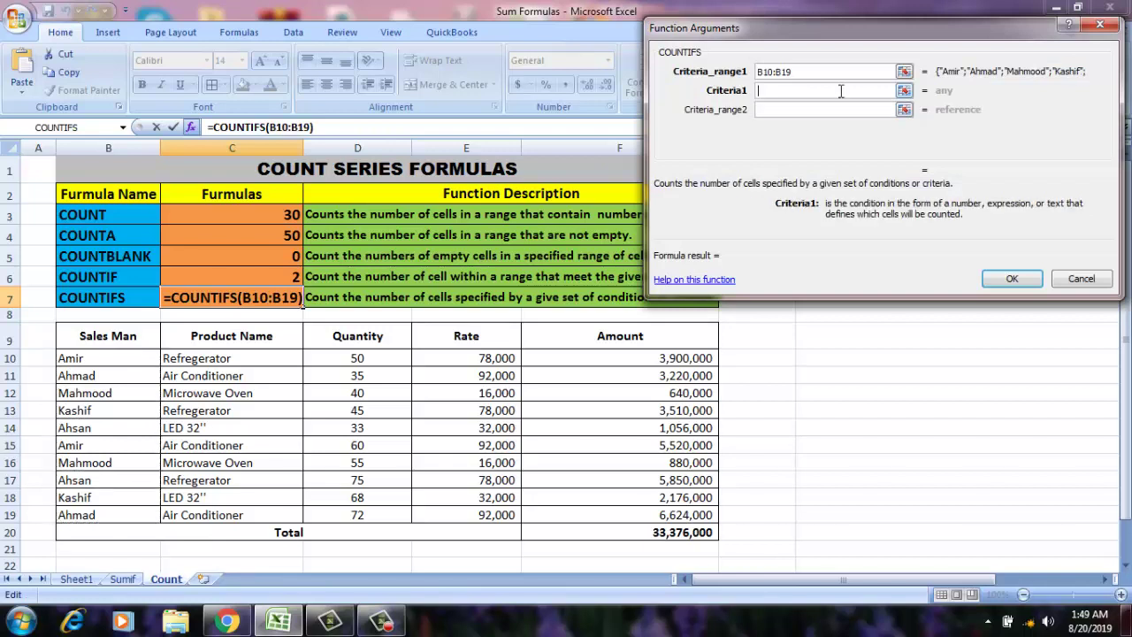
left_click(123, 393)
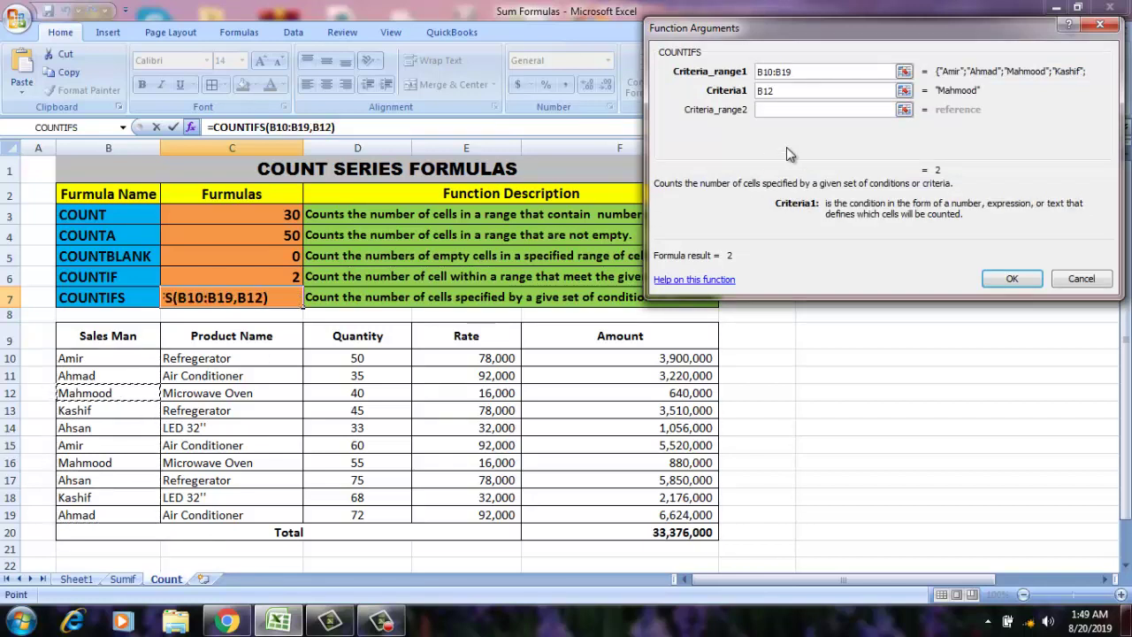
left_click(798, 110)
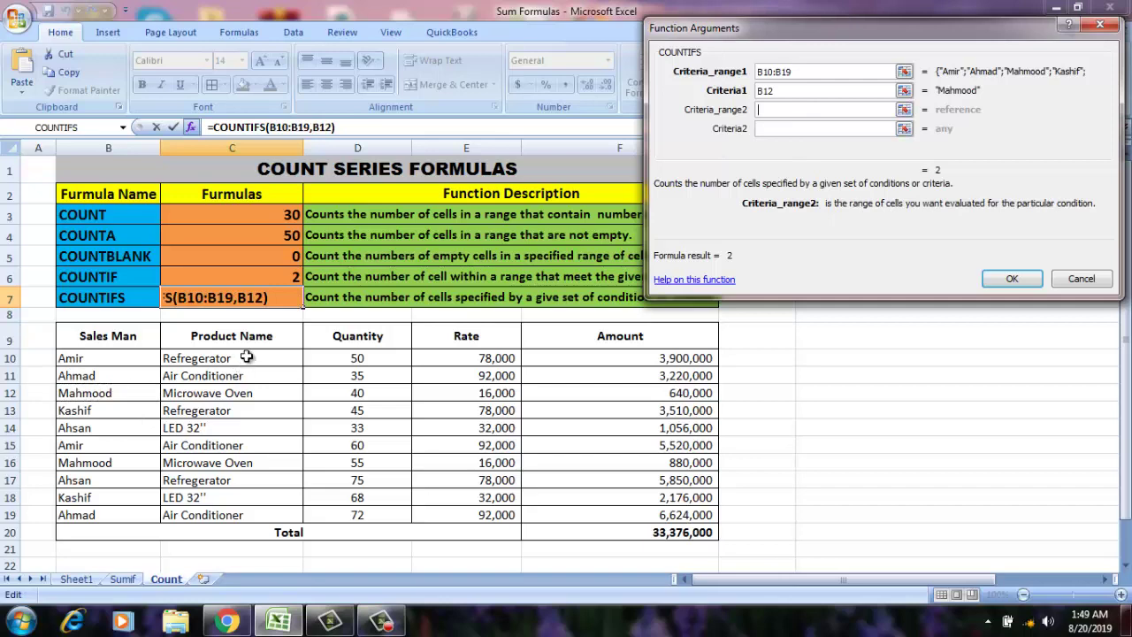
left_click_drag(246, 358, 239, 515)
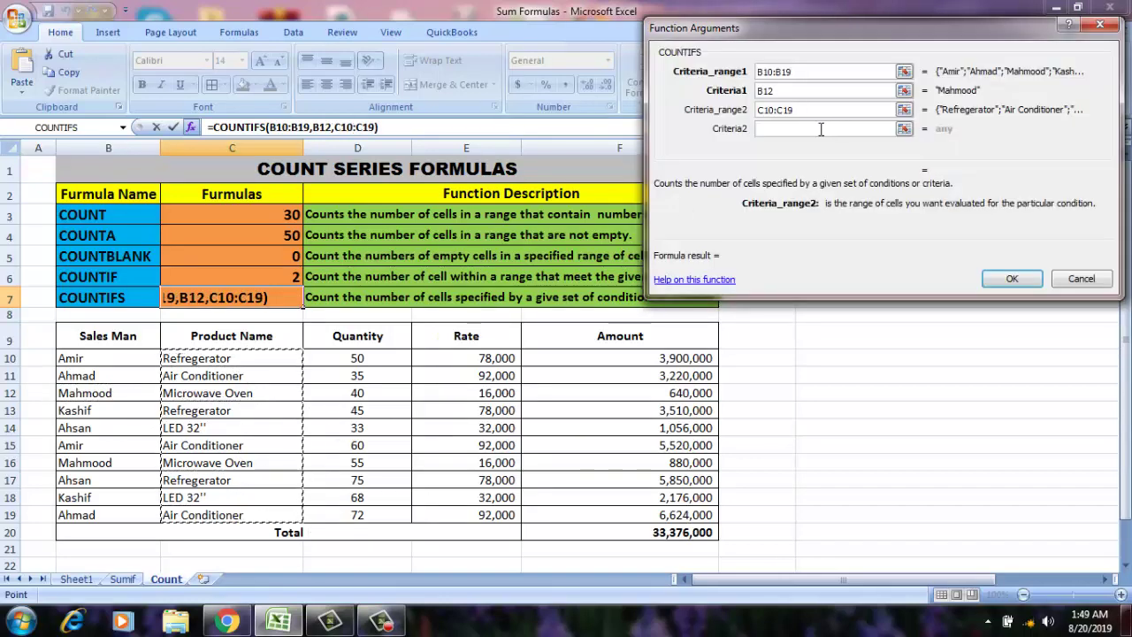
left_click(820, 129)
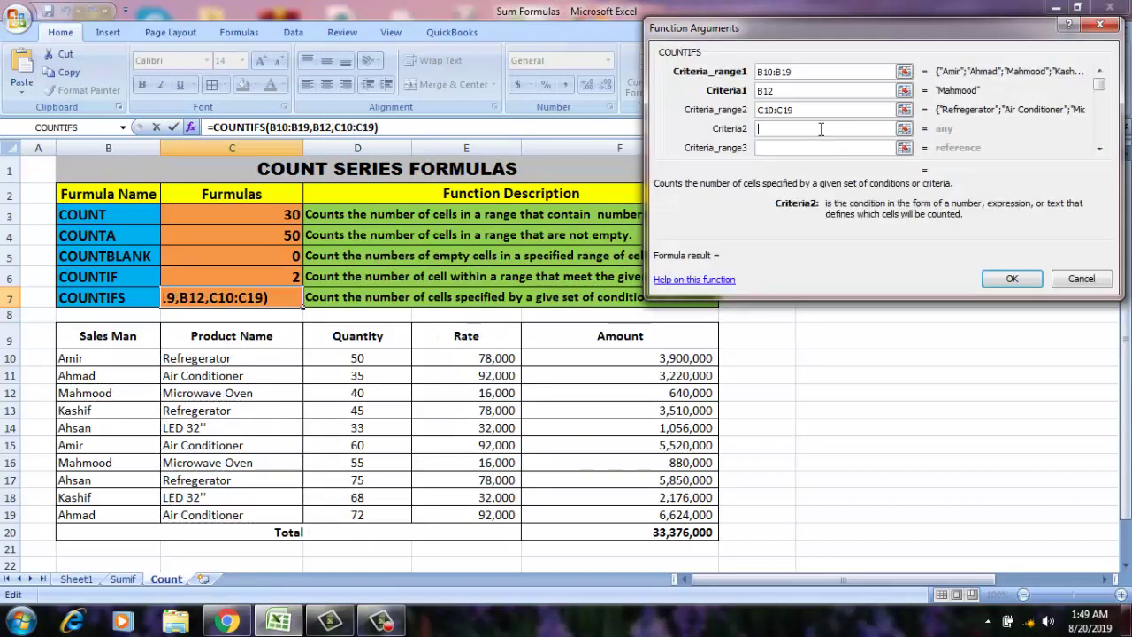
left_click(229, 393)
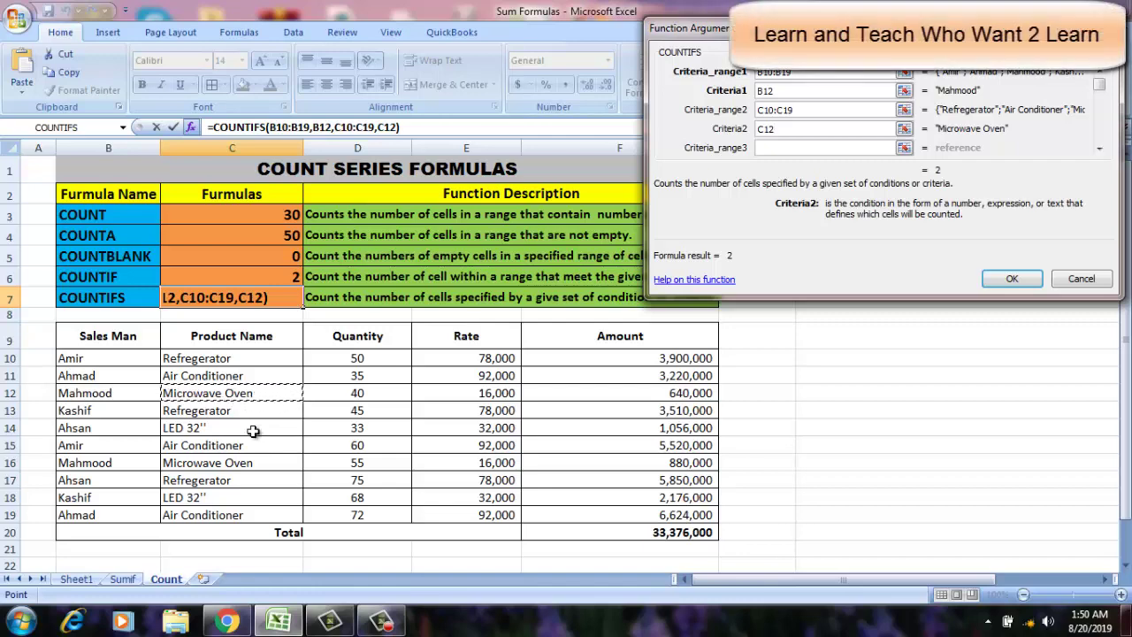
left_click(1011, 279)
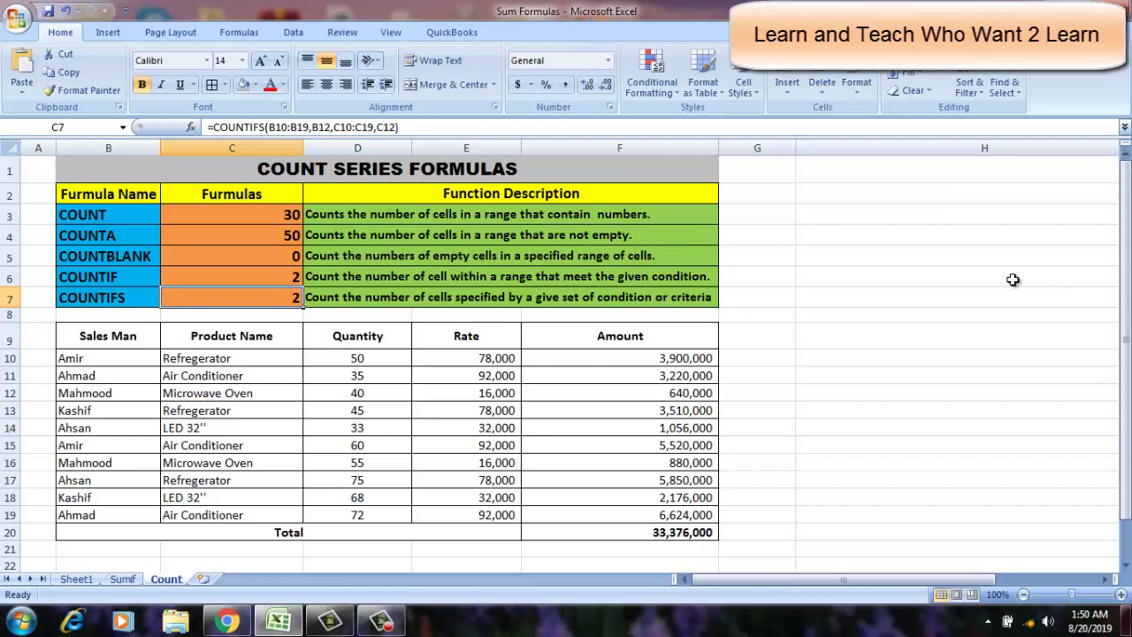
left_click(212, 356)
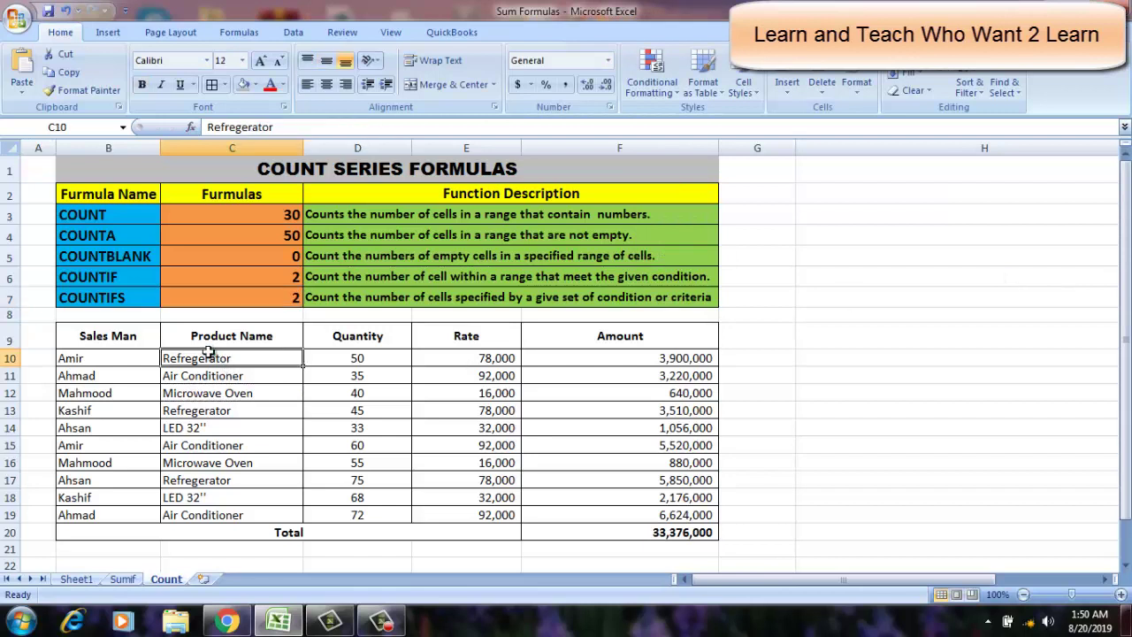
left_click(99, 216)
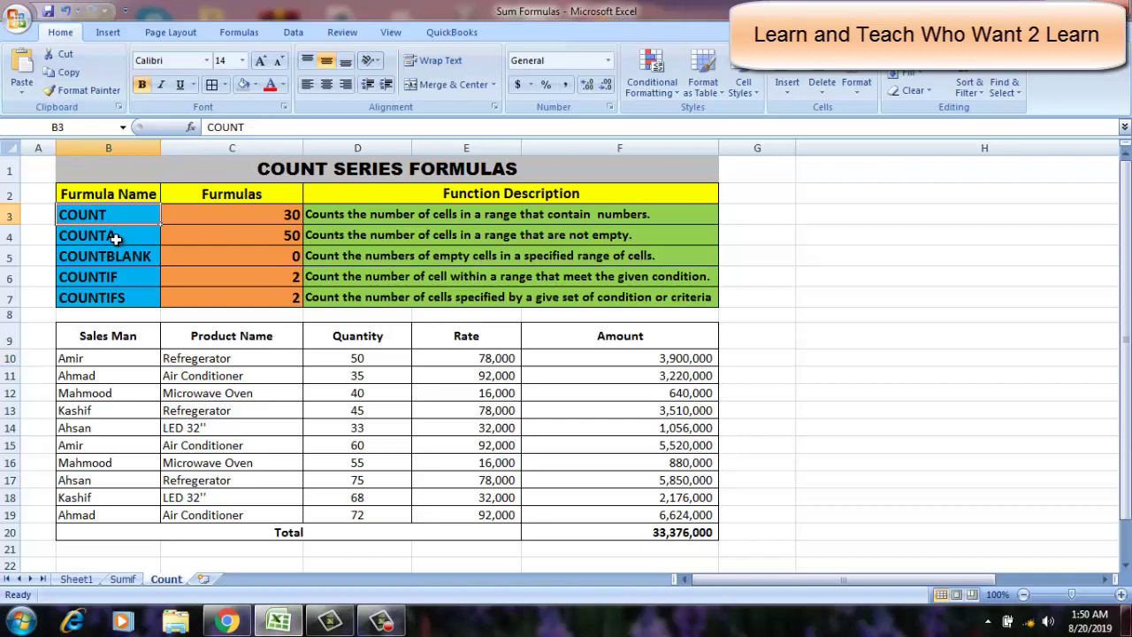
left_click(115, 237)
left_click(114, 255)
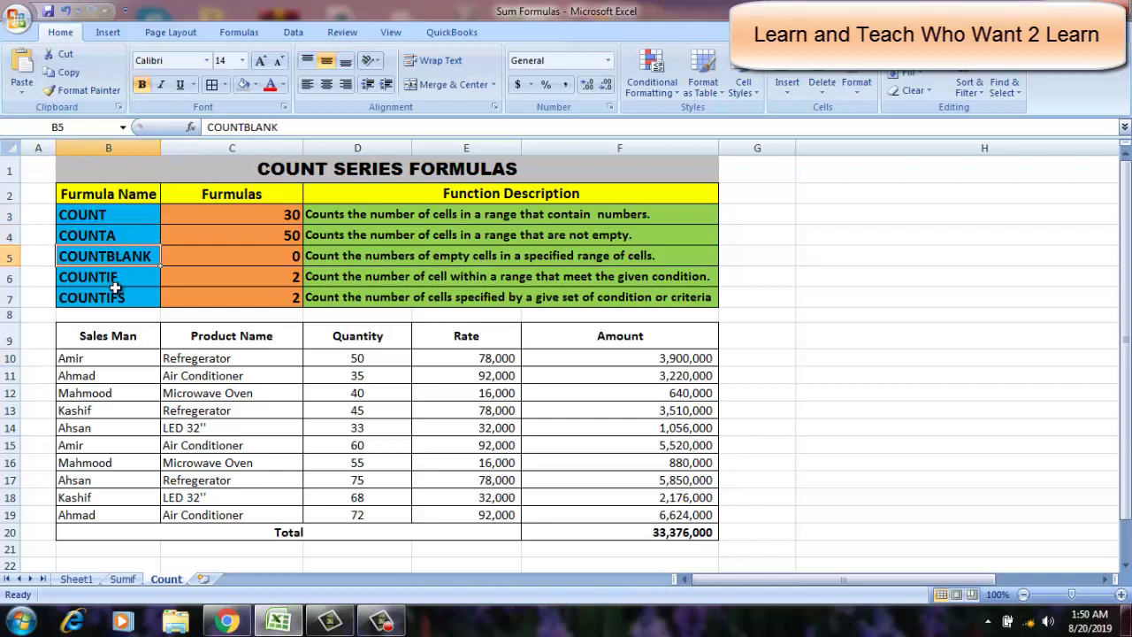
left_click(121, 283)
left_click(113, 298)
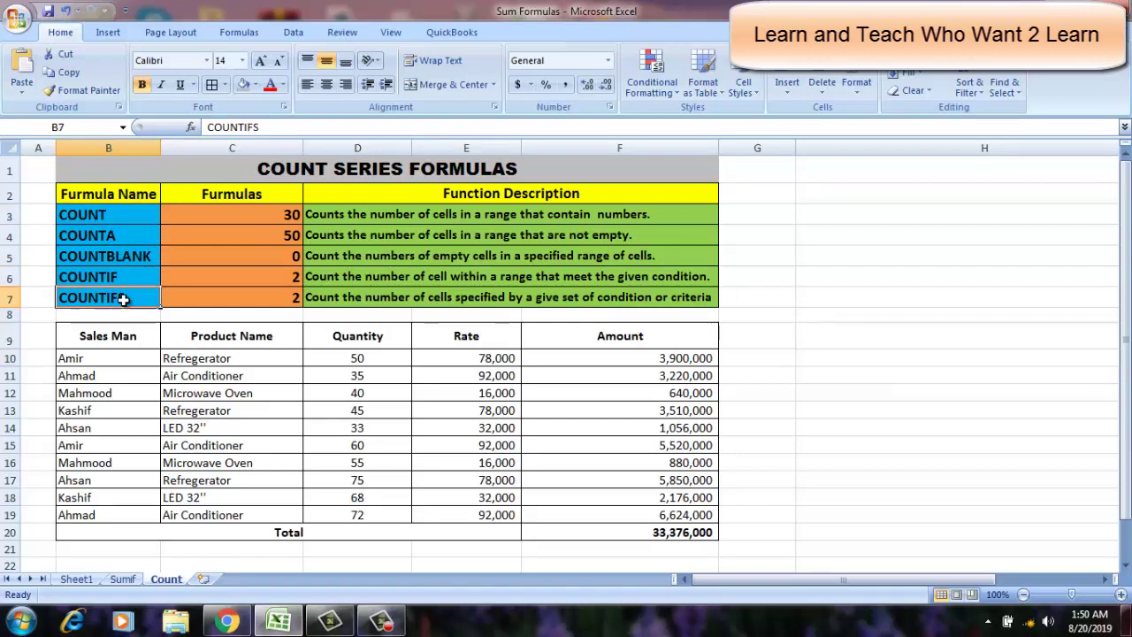
left_click(39, 300)
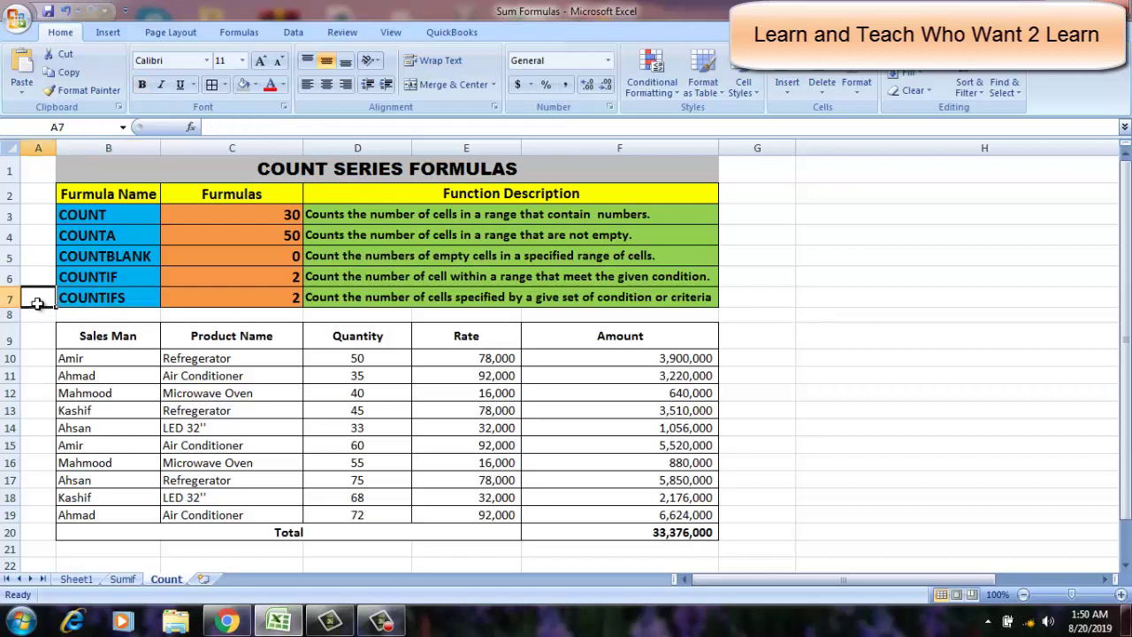
left_click(384, 217)
left_click(382, 237)
left_click(378, 255)
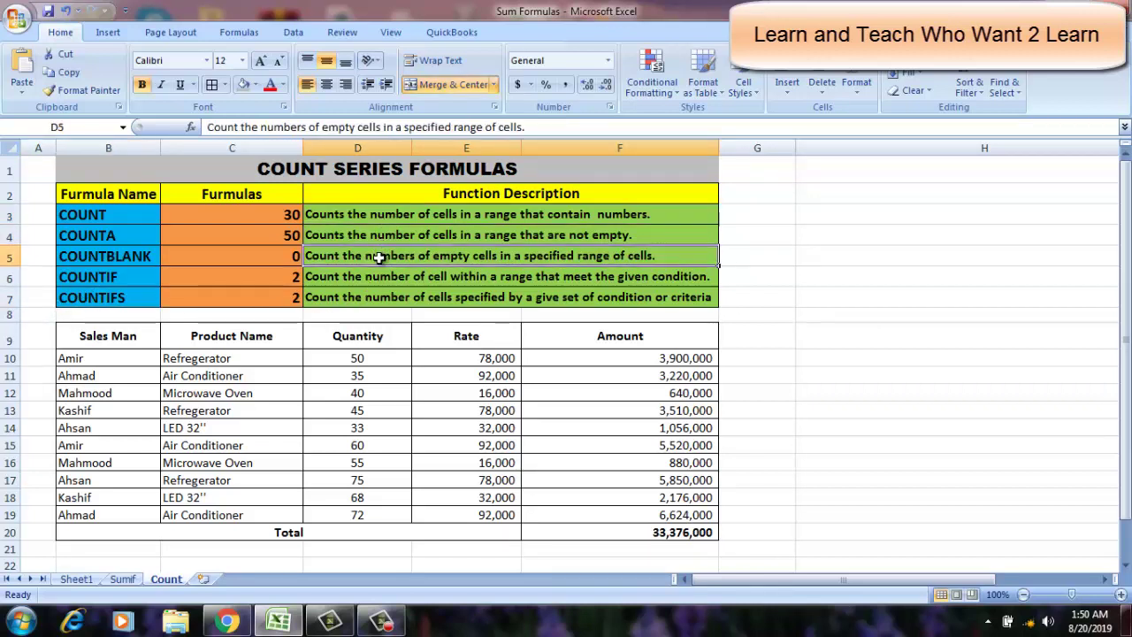
left_click(378, 276)
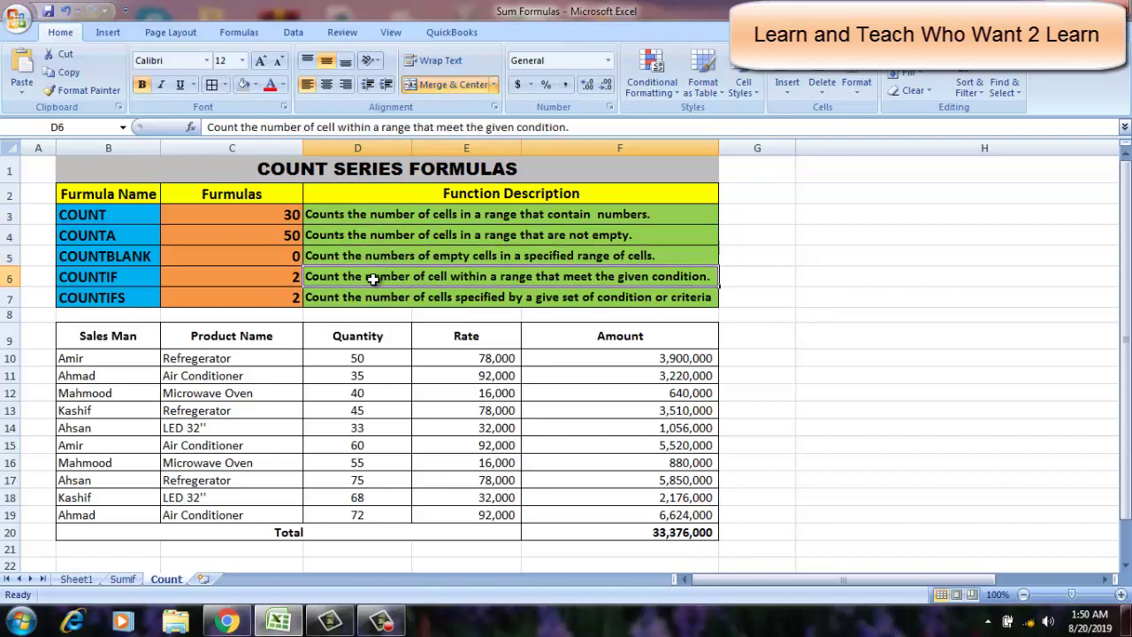
left_click(366, 297)
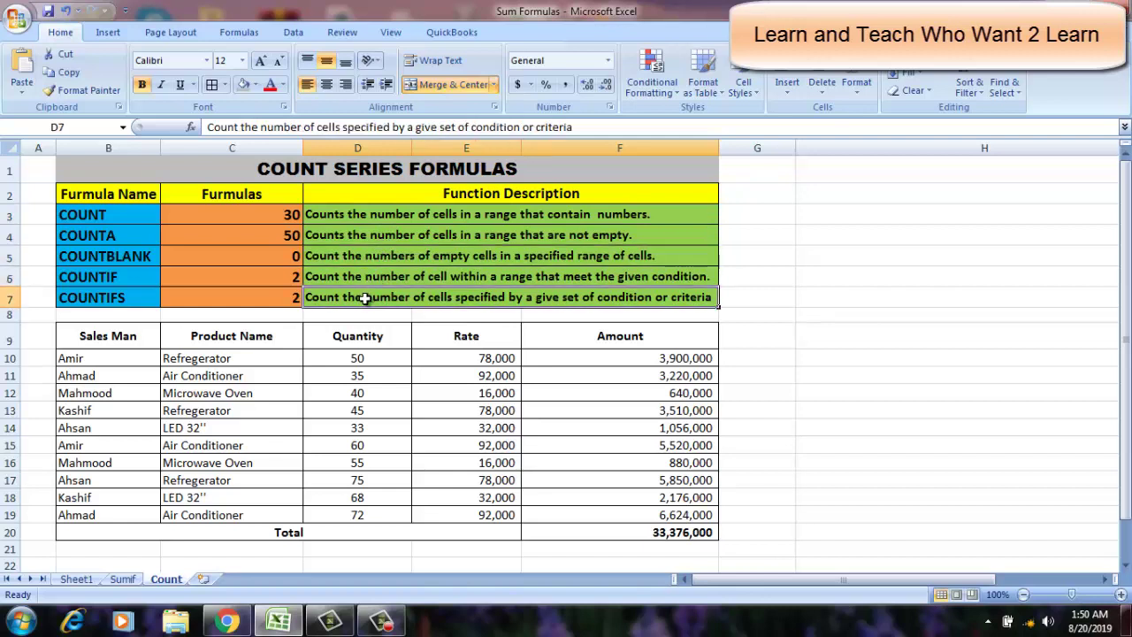
left_click(447, 367)
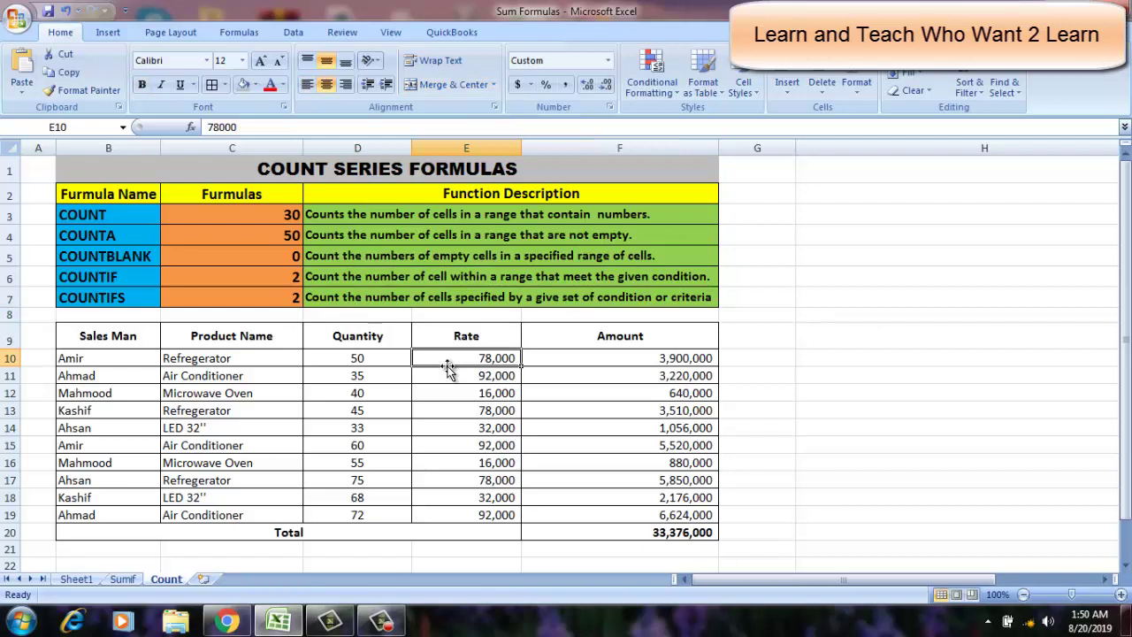